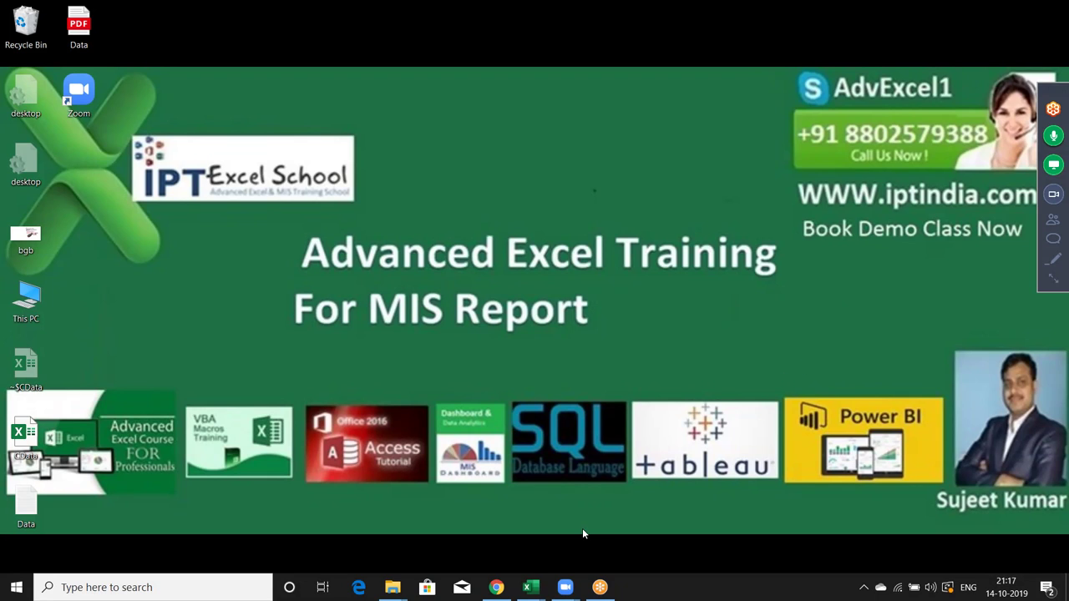
- Show taskbar previews of the open Excel workbooks Book1 and Data
left_click(527, 587)
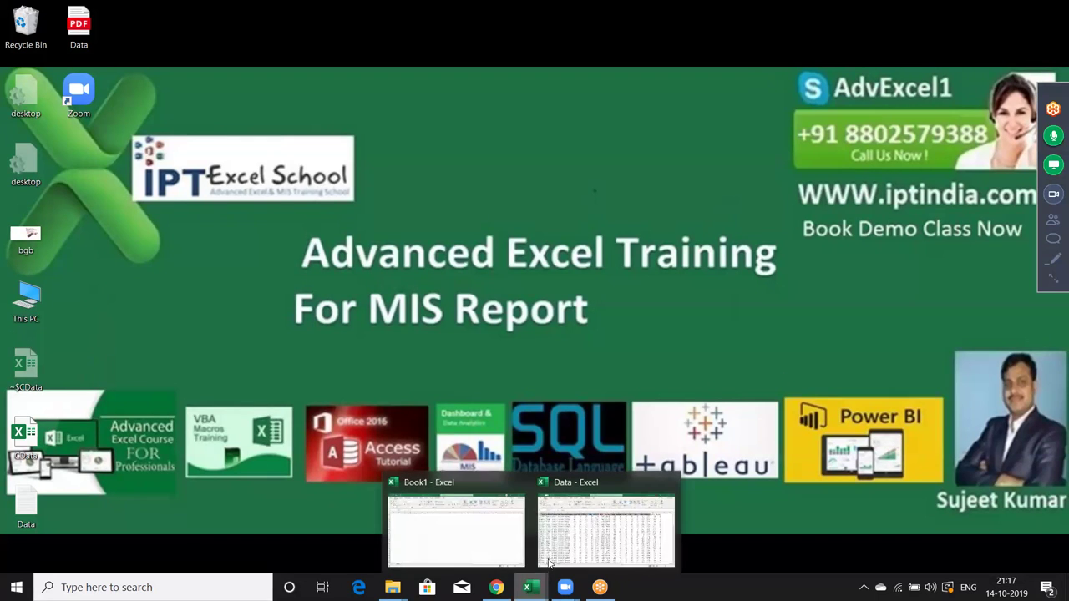
- Switch to the Data workbook and AutoFit columns C and B to show Product and Team Members entries in full
left_click(560, 551)
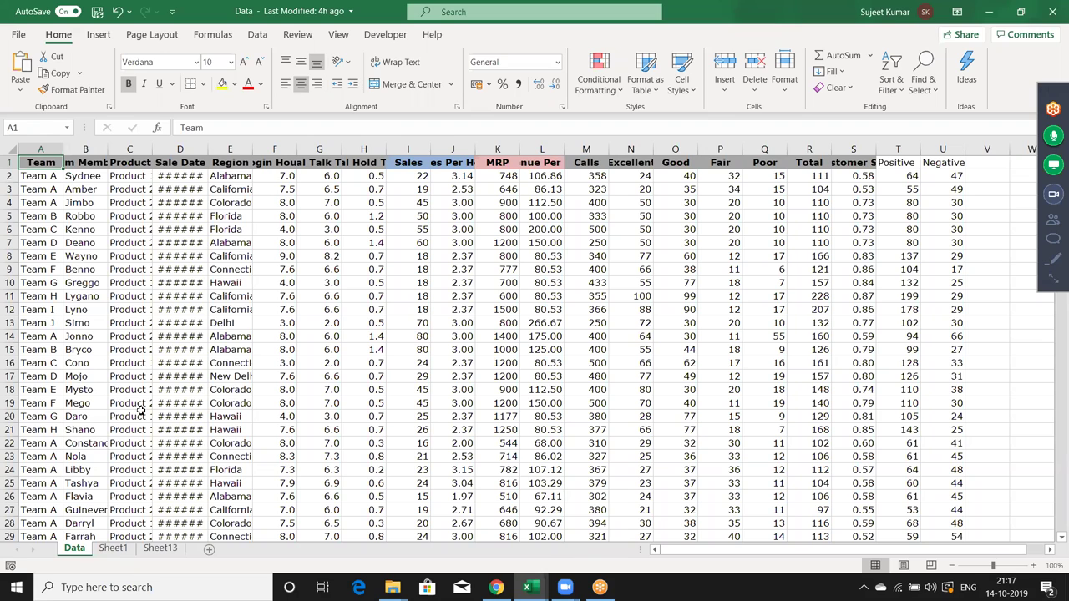
double_click(152, 149)
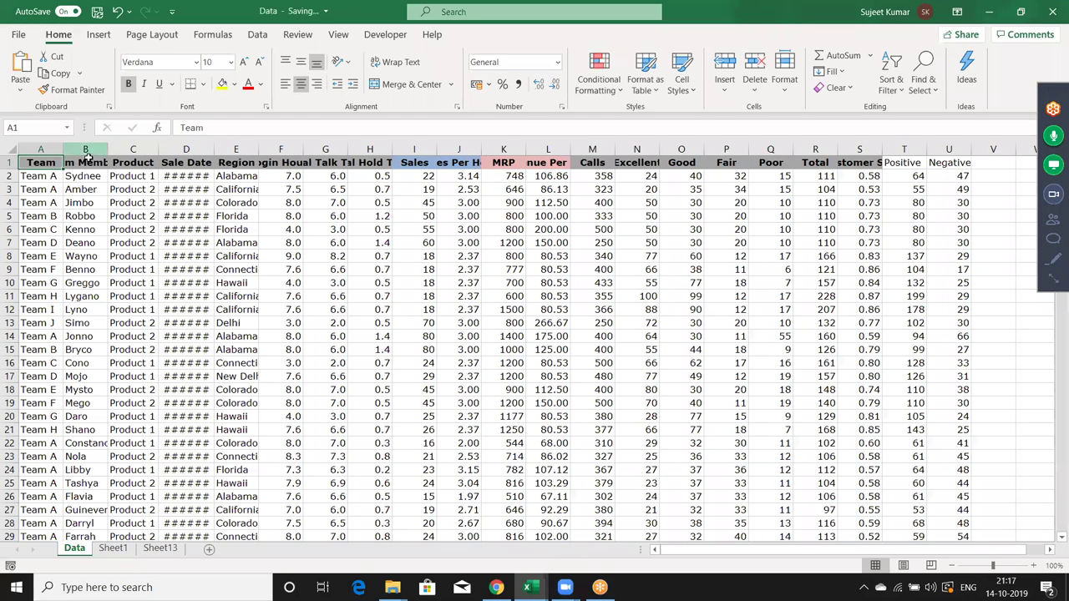
double_click(107, 149)
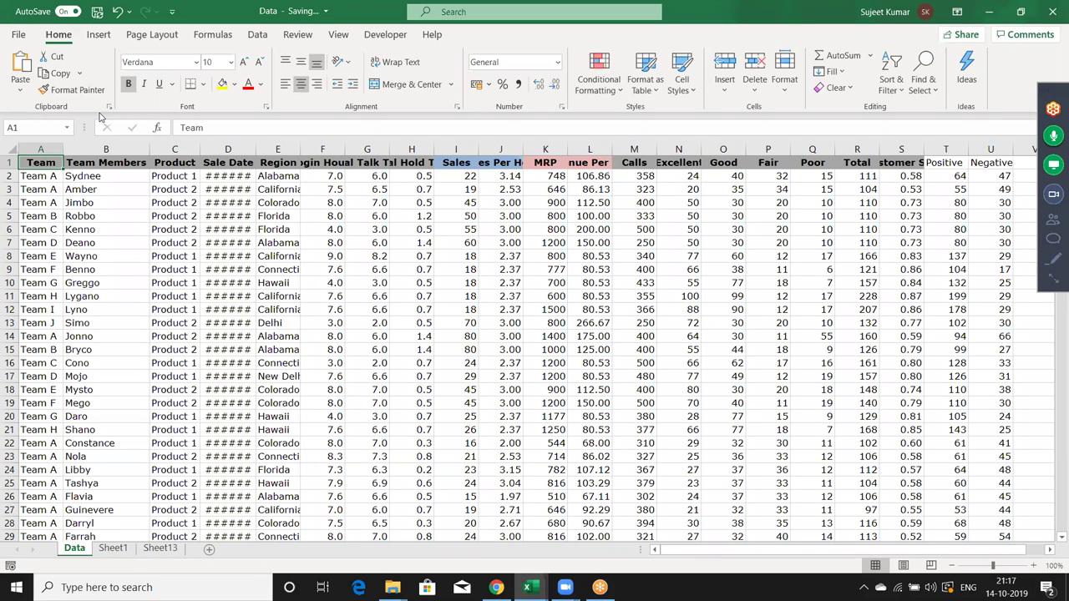
key("Right")
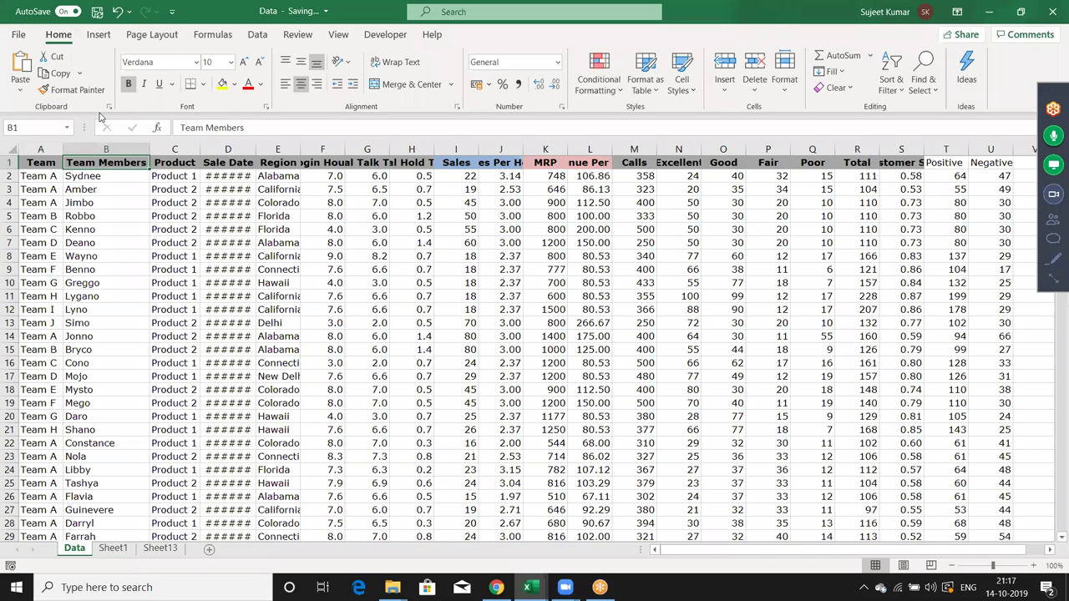
key("Down")
key("Right")
key("Right")
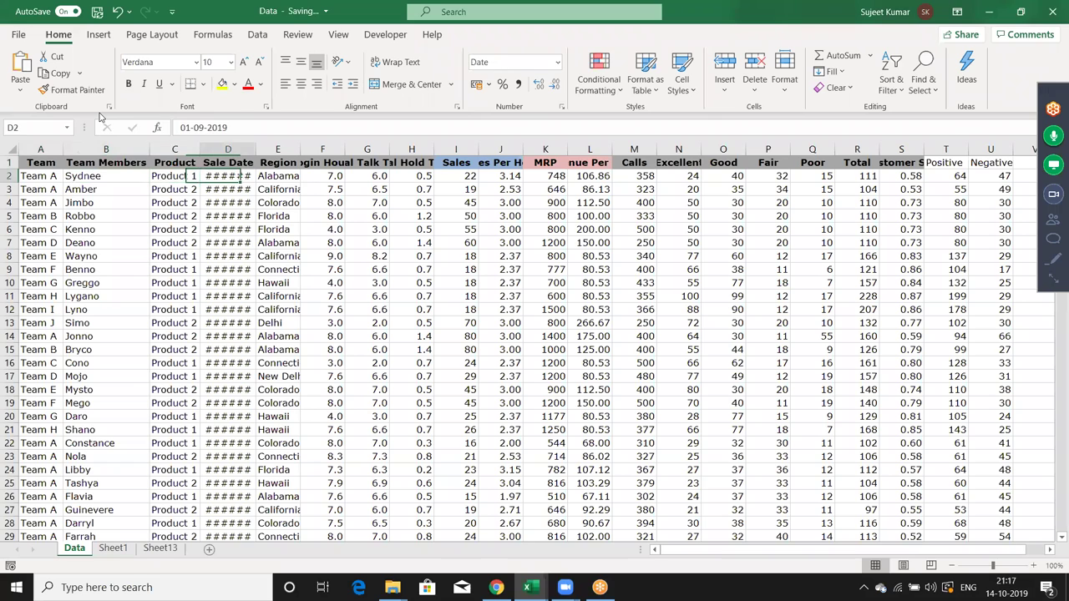
key("Right")
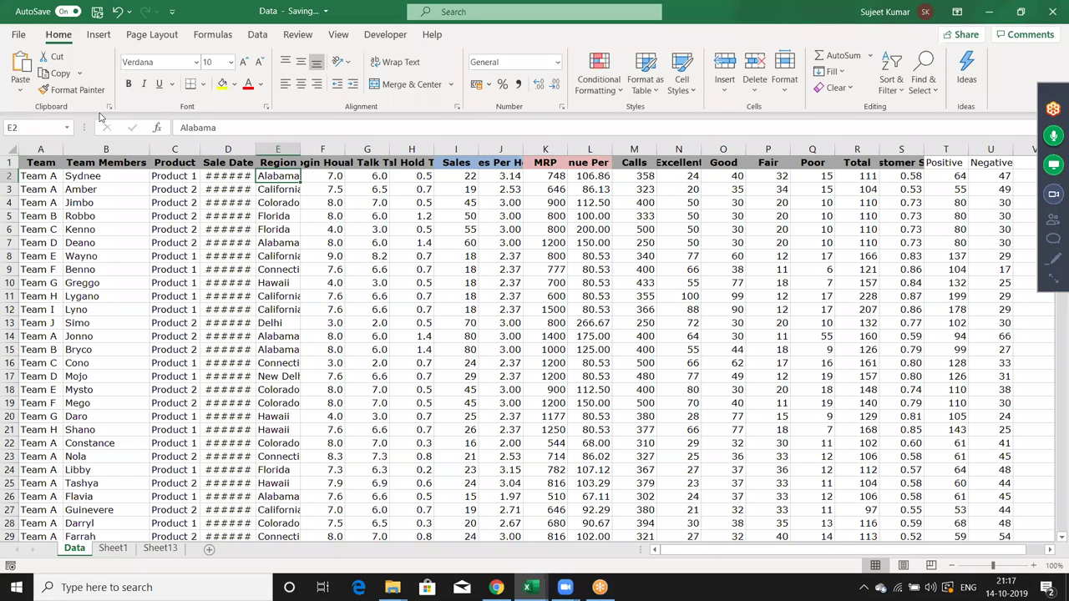
key("Up")
key("Right")
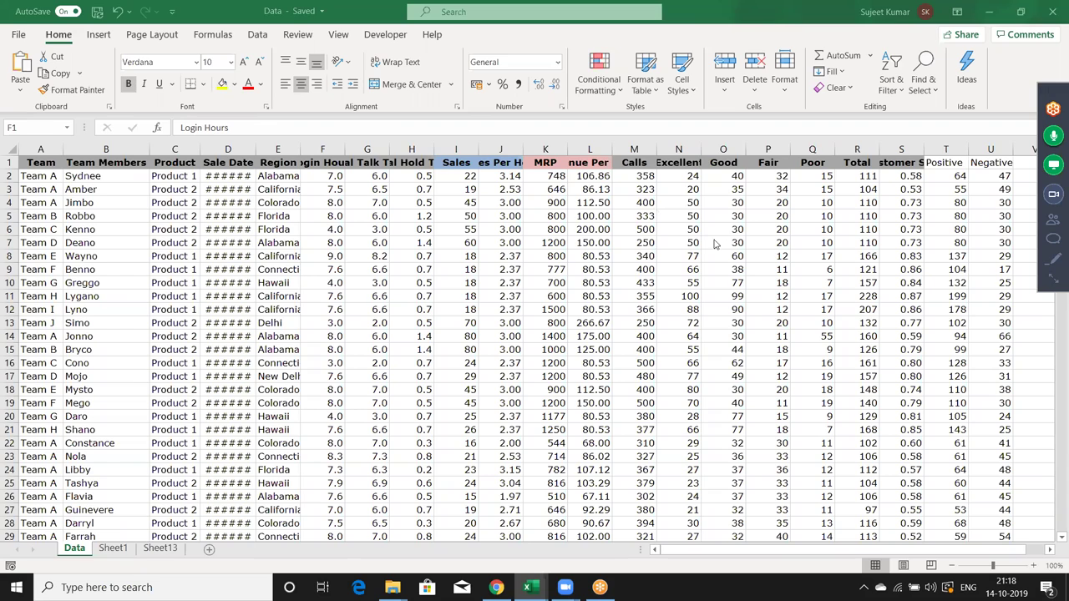
- Create a PivotTable from the Data range starting at A1 on a new worksheet
left_click(337, 162)
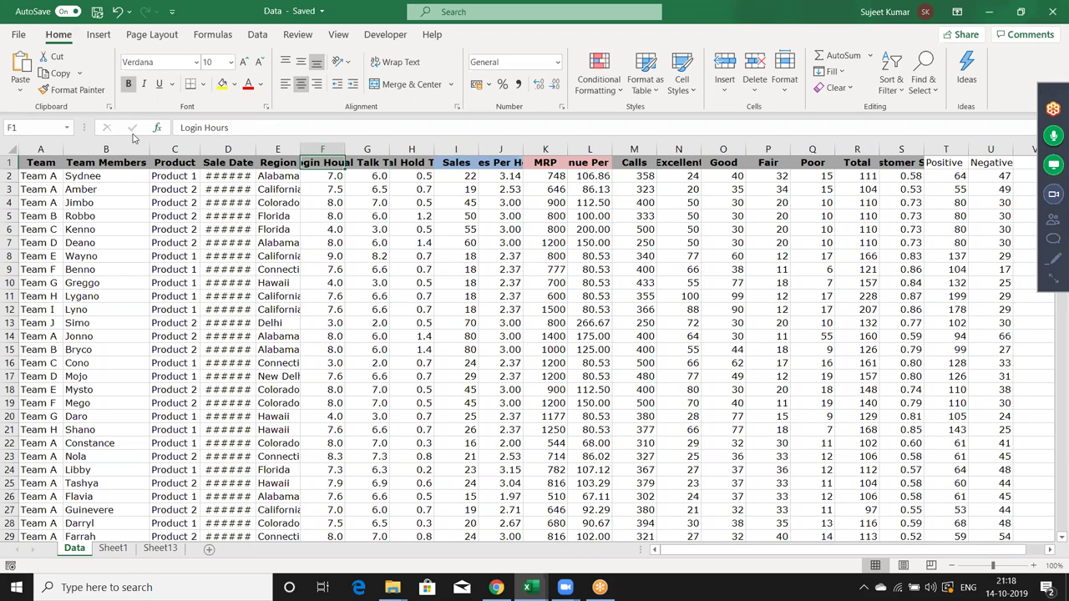
left_click(36, 164)
left_click(98, 34)
left_click(26, 69)
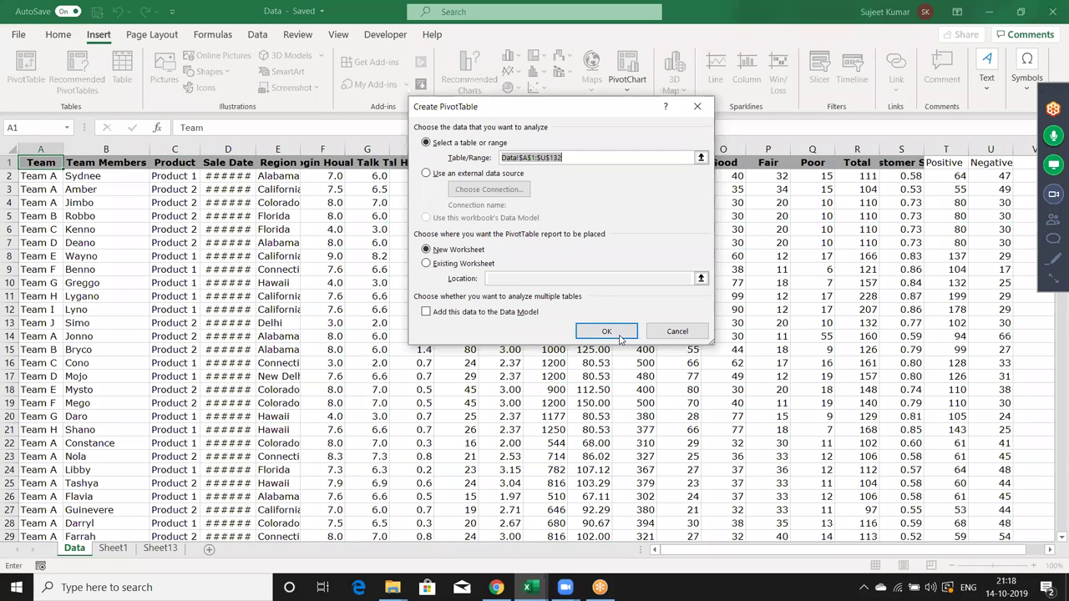
left_click(618, 334)
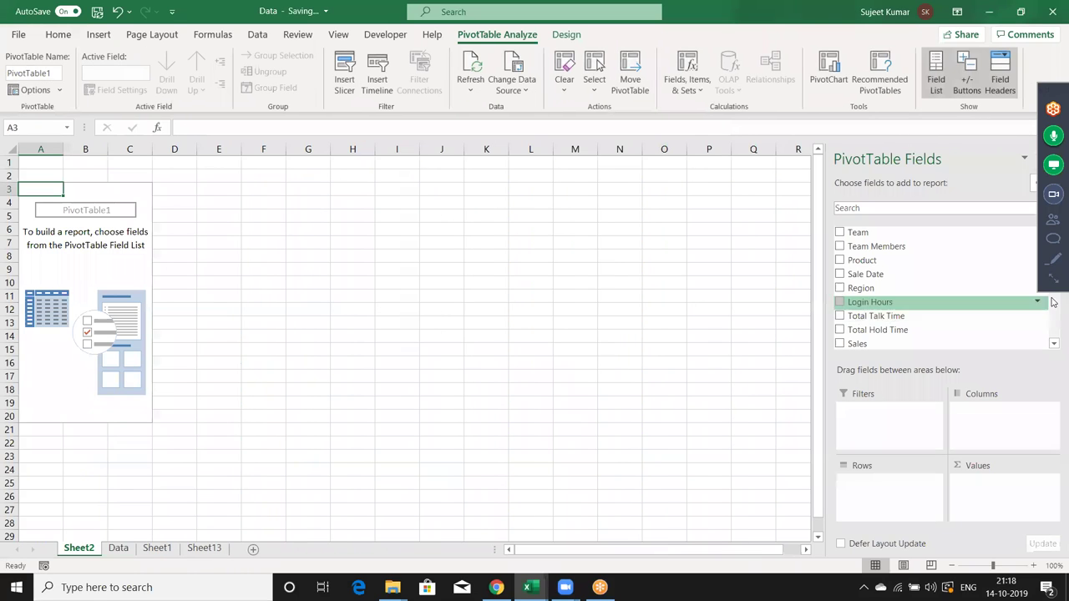
- Put Team in Rows, Sales in Values and Region in Filters
left_click_drag(860, 233, 881, 484)
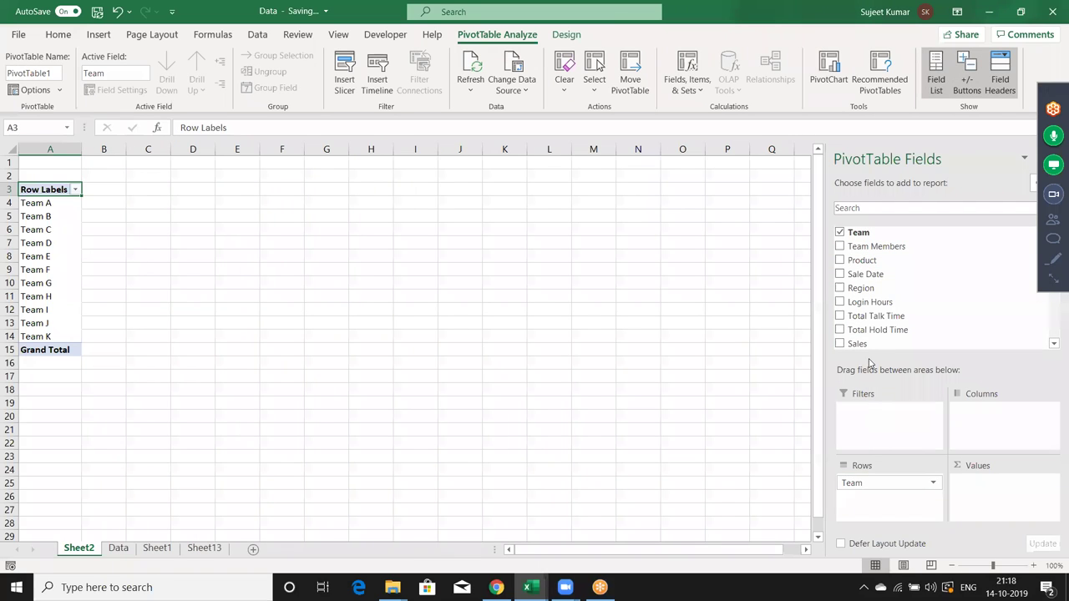
left_click_drag(858, 343, 989, 504)
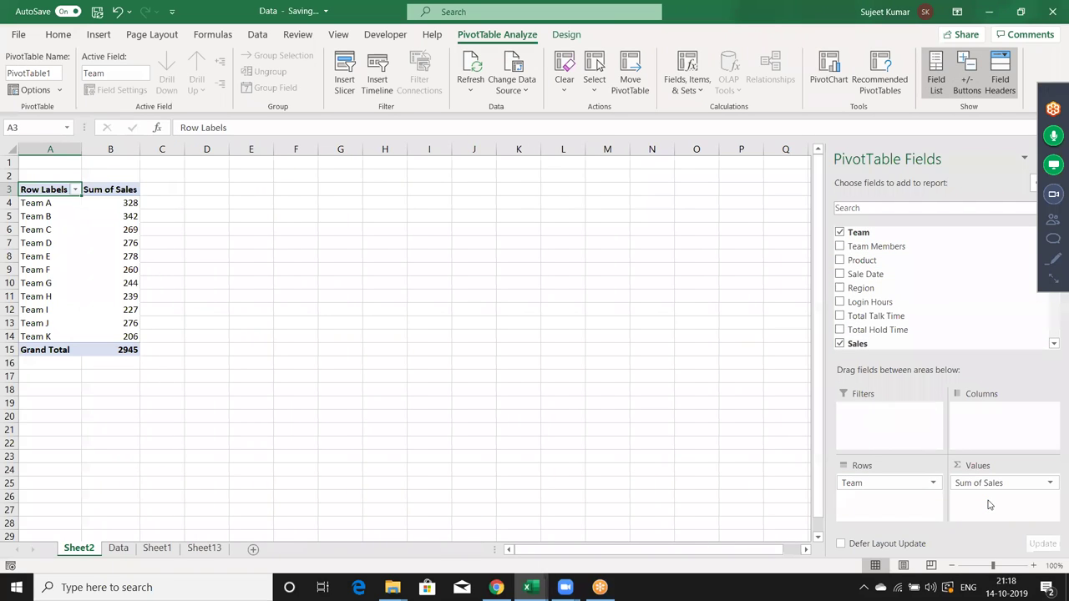
left_click(1054, 344)
left_click(1054, 344)
left_click(1054, 344)
left_click(1054, 344)
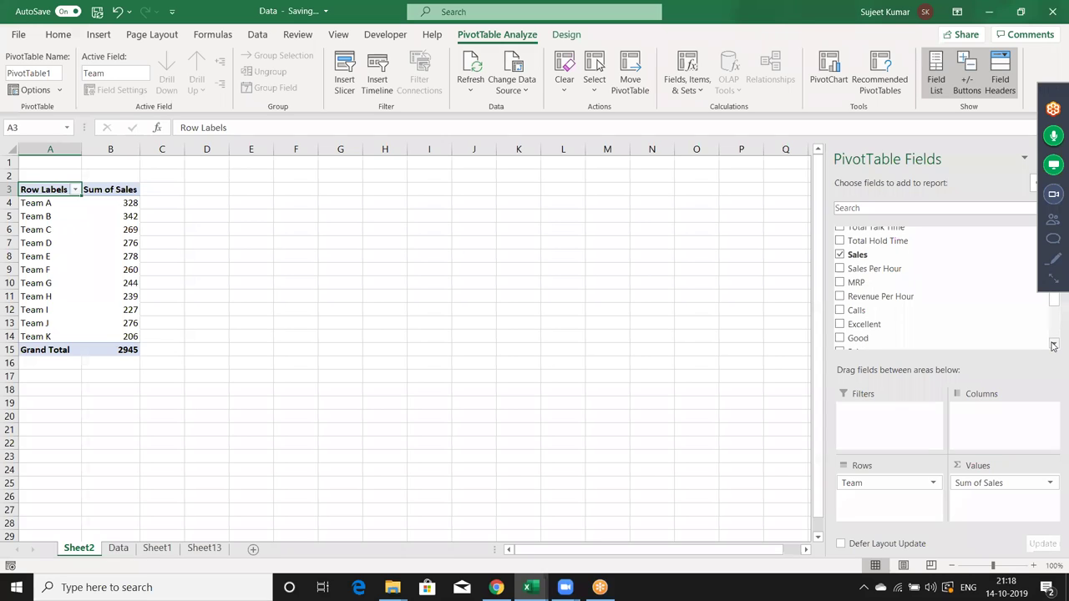
left_click_drag(1054, 301, 1050, 247)
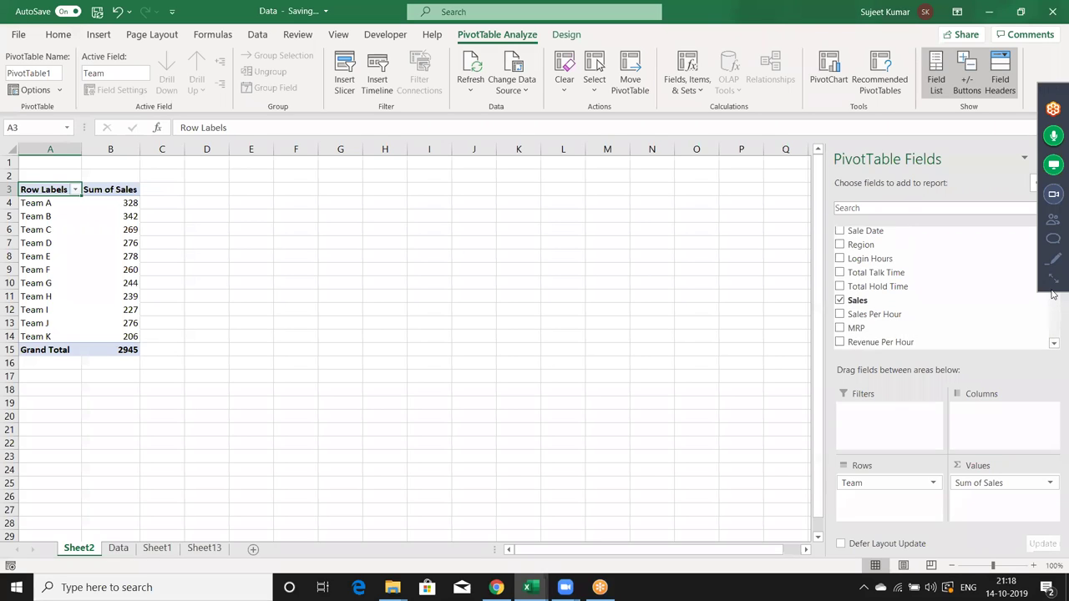
mouse_move(860, 288)
left_mouse_down()
mouse_move(913, 420)
mouse_move(886, 418)
left_mouse_up()
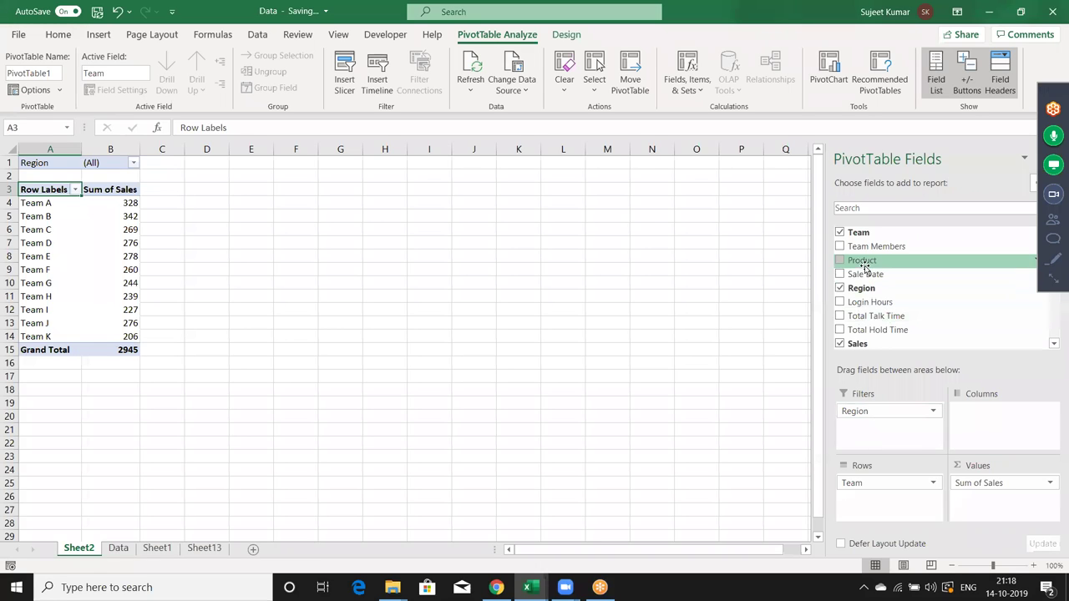
- Add Team Members as a second report filter and filter the pivot to the Alabama region
left_click_drag(875, 247, 899, 429)
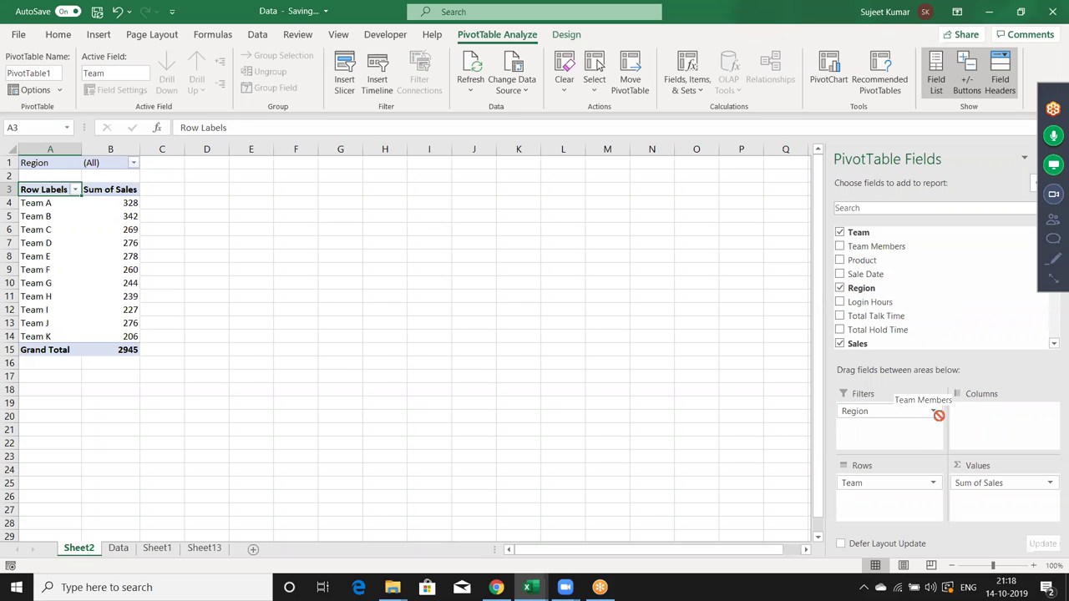
left_click_drag(435, 270, 134, 164)
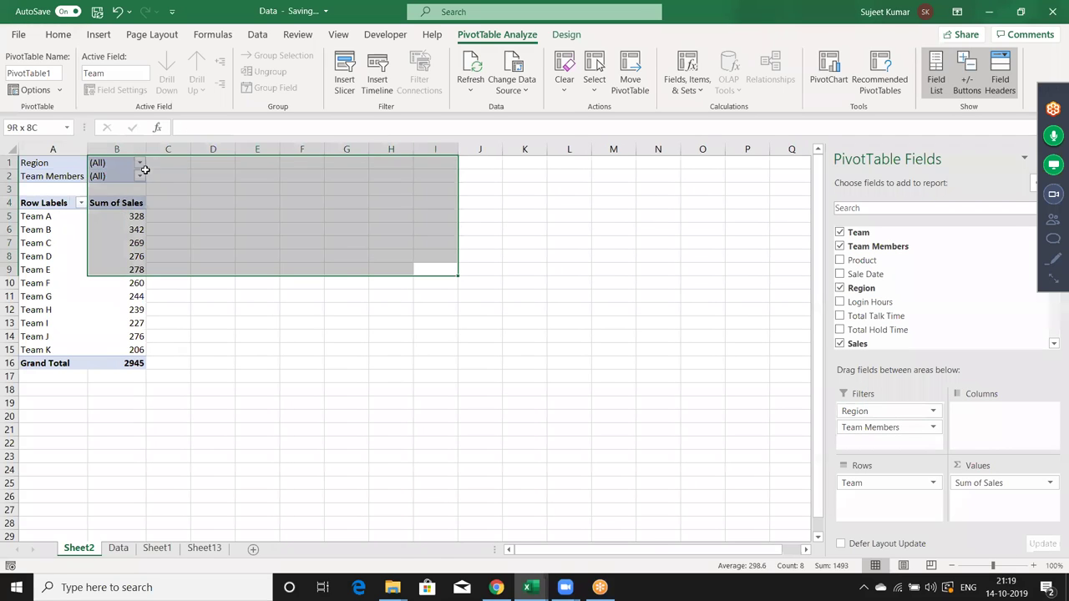
left_click(138, 163)
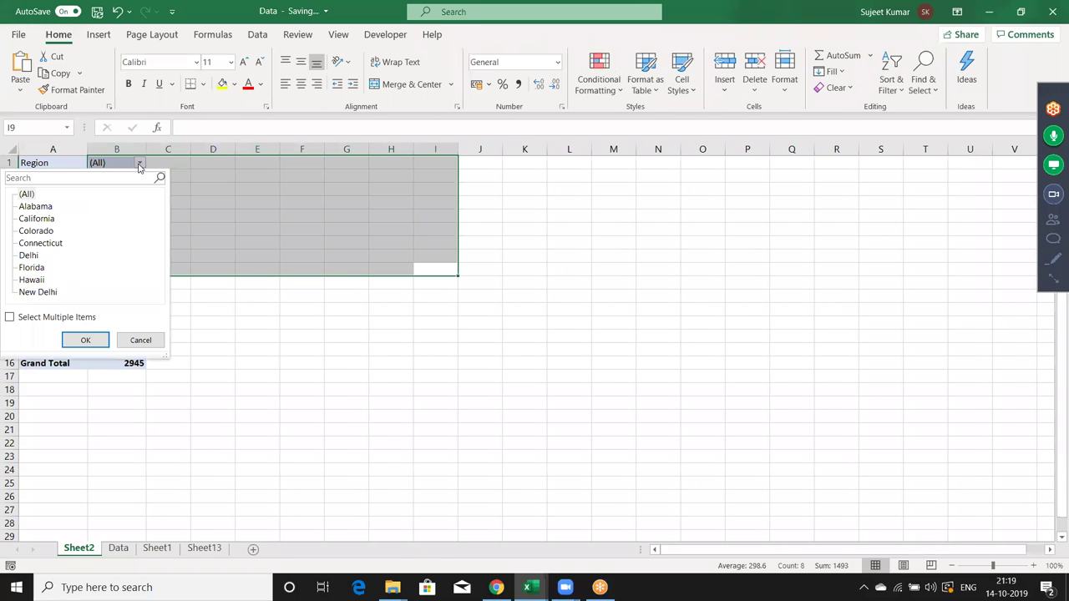
left_click(37, 207)
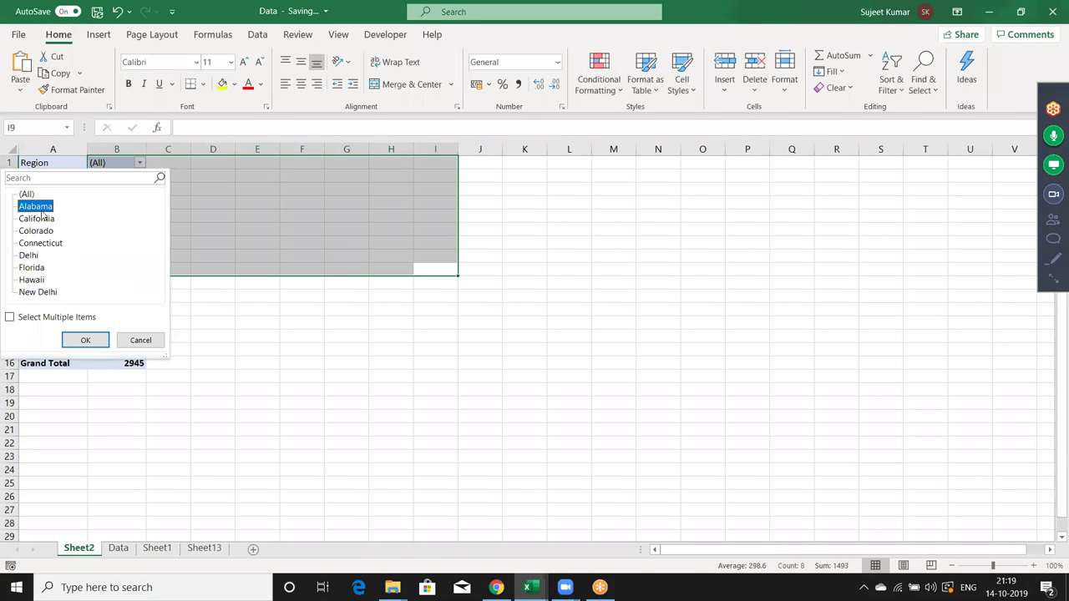
left_click(88, 340)
left_click(149, 206)
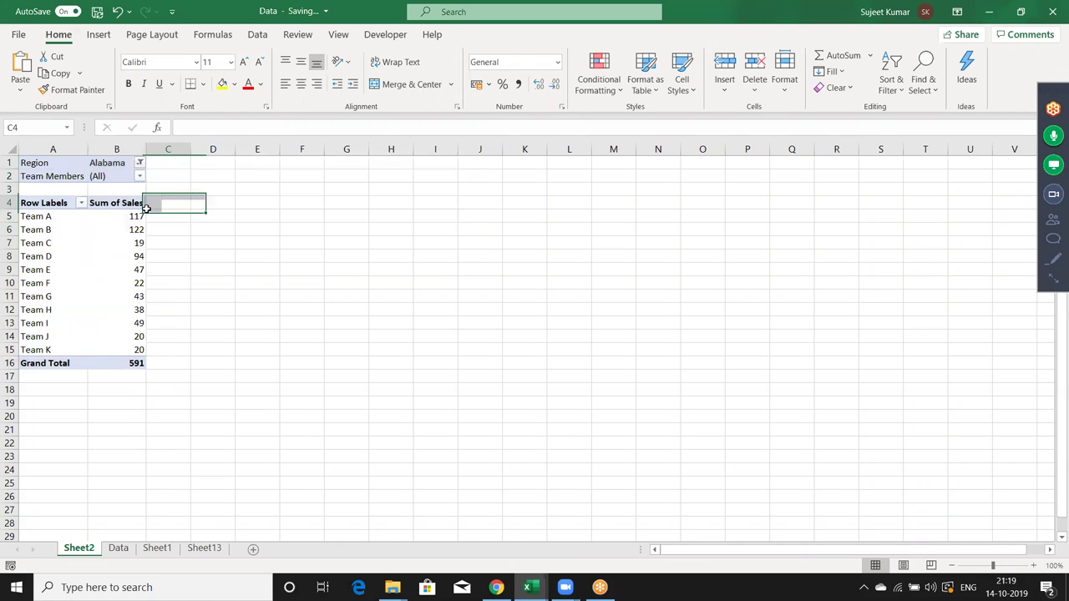
- Filter the pivot to a single team member with the Team Members filter
left_click(140, 176)
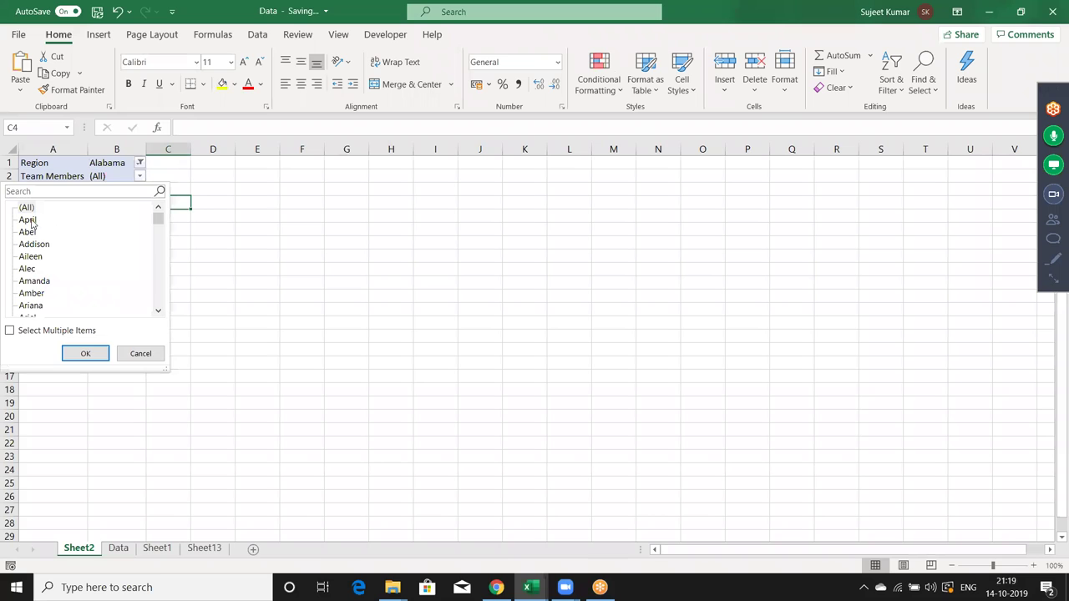
left_click(86, 353)
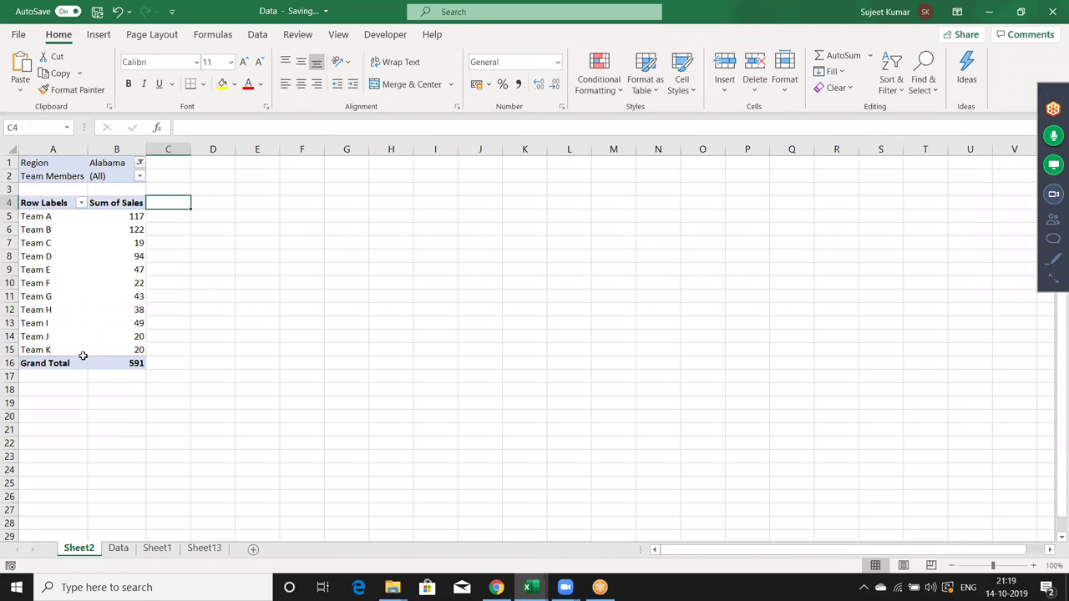
left_click(162, 258)
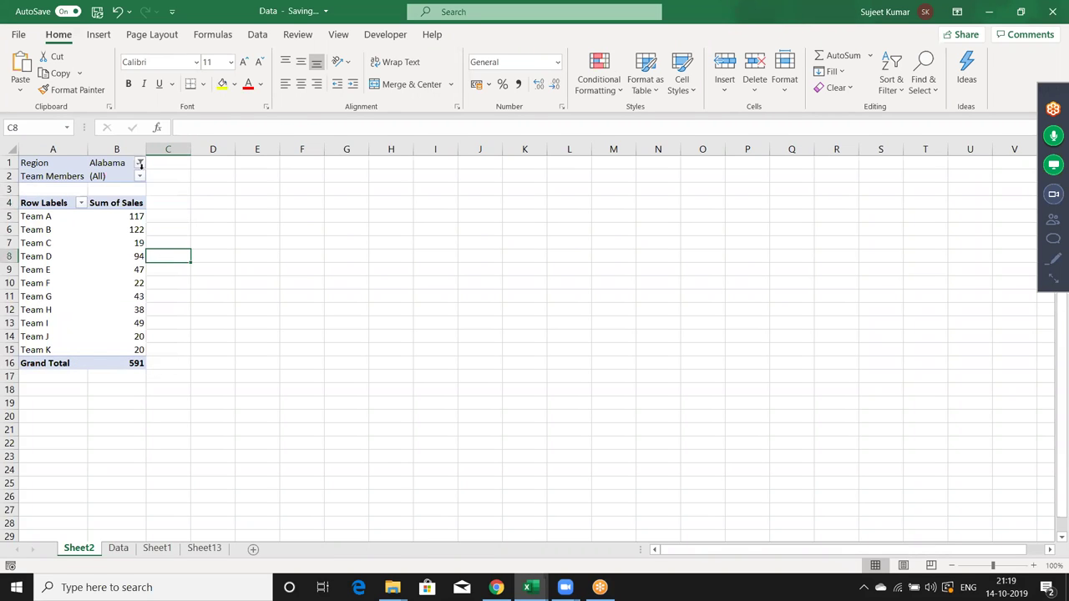
left_click(140, 179)
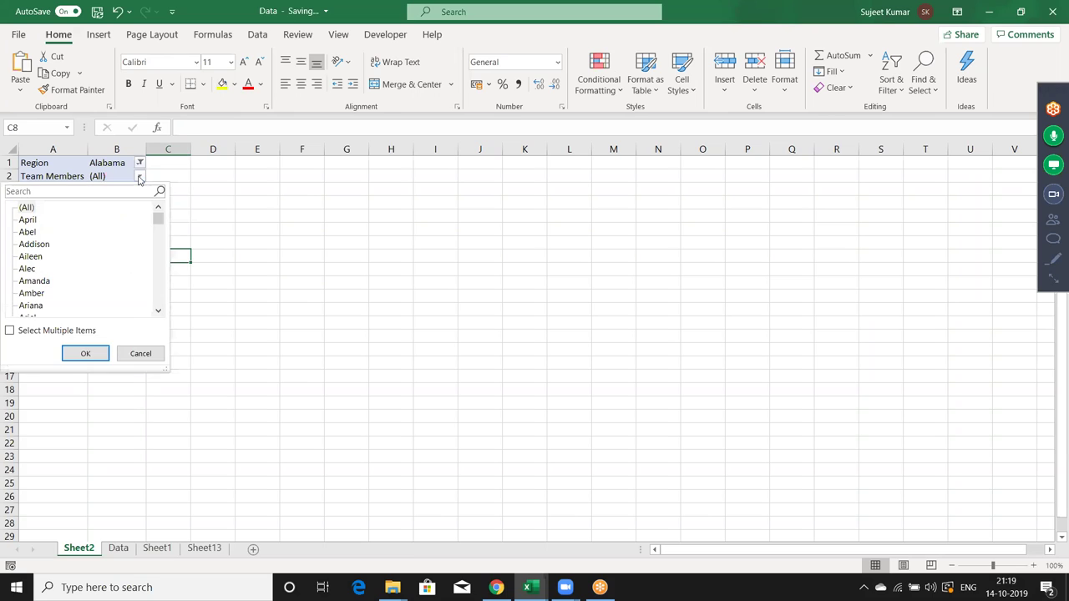
left_click(29, 220)
left_click(72, 353)
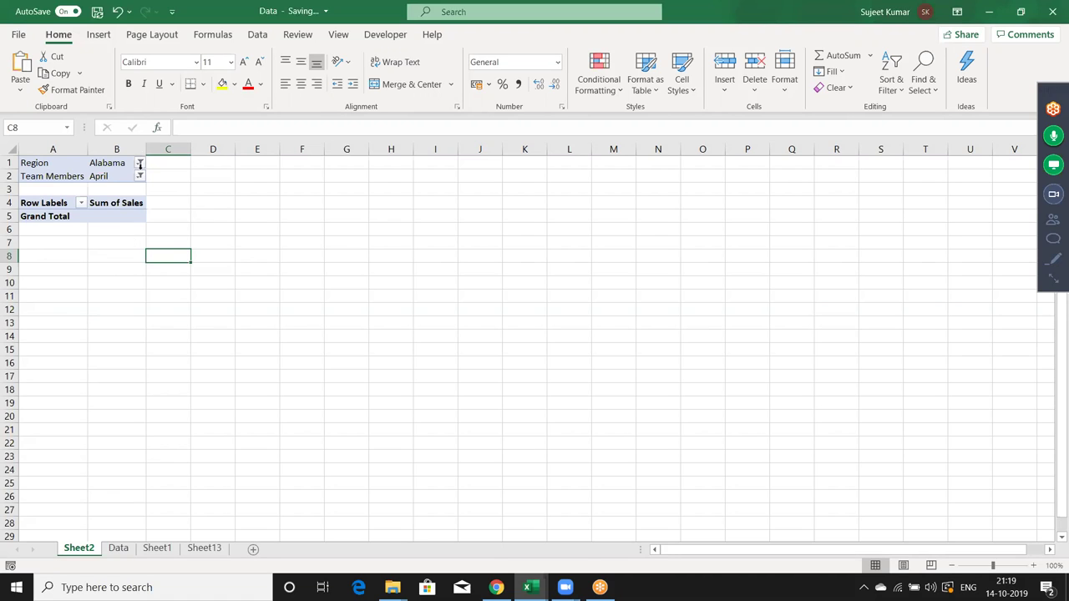
- Reset both the Team Members and Region filters to (All), restoring the 2945 total
left_click(139, 177)
left_click(28, 208)
left_click(86, 354)
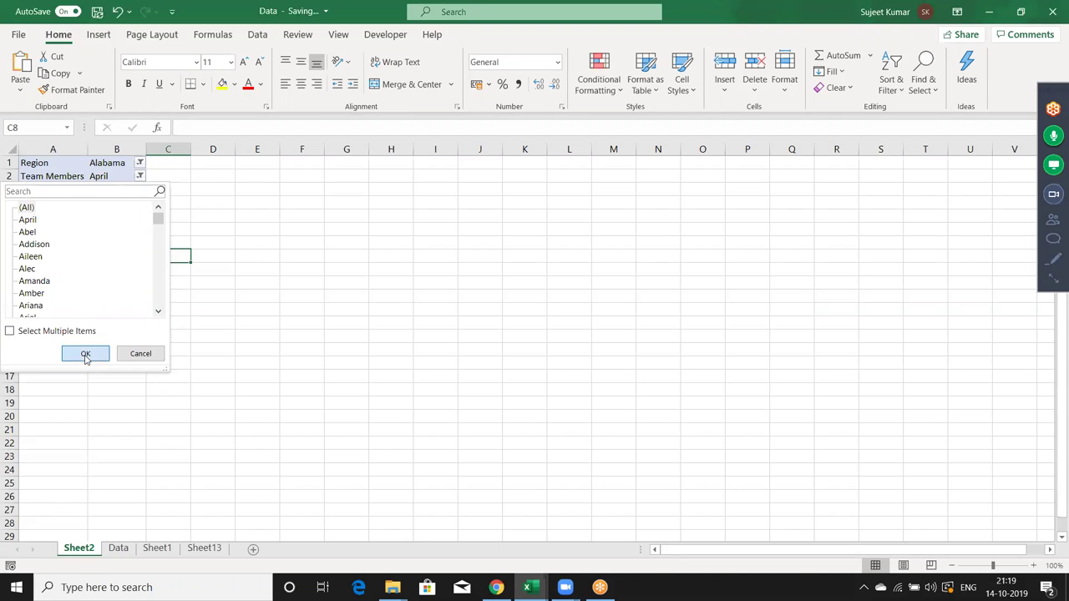
left_click(140, 162)
left_click(34, 198)
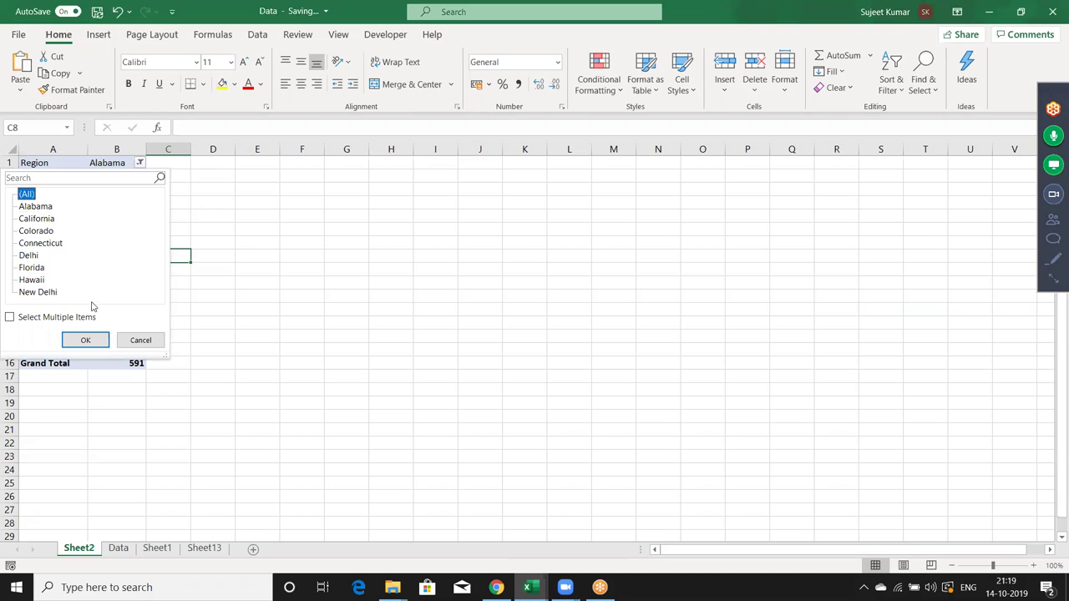
left_click(85, 340)
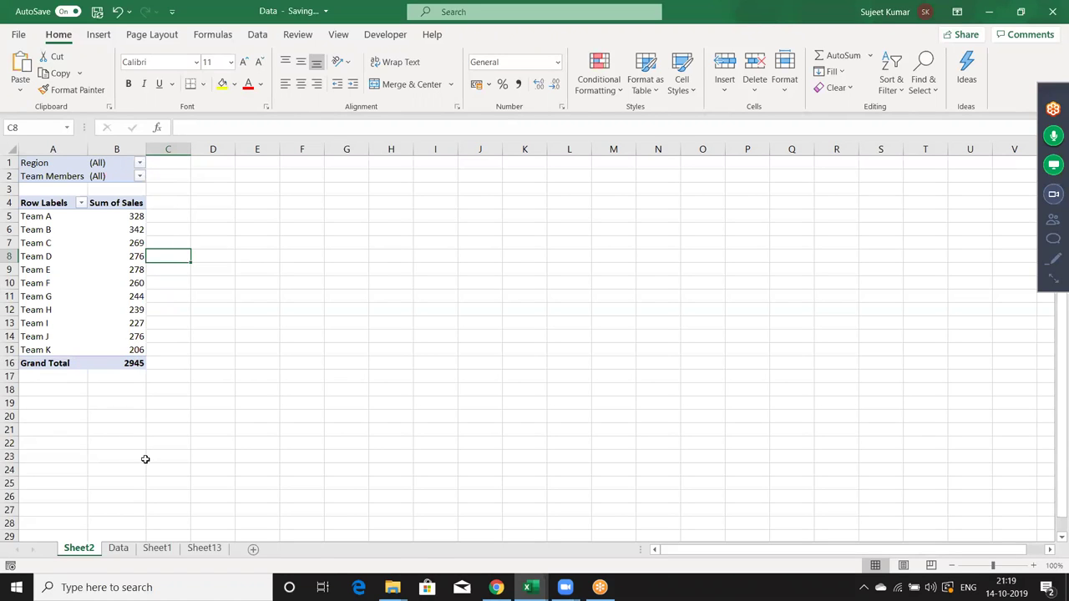
- Create a PivotTable from the Data sheet at the existing location Sheet2!$F$4
left_click(123, 555)
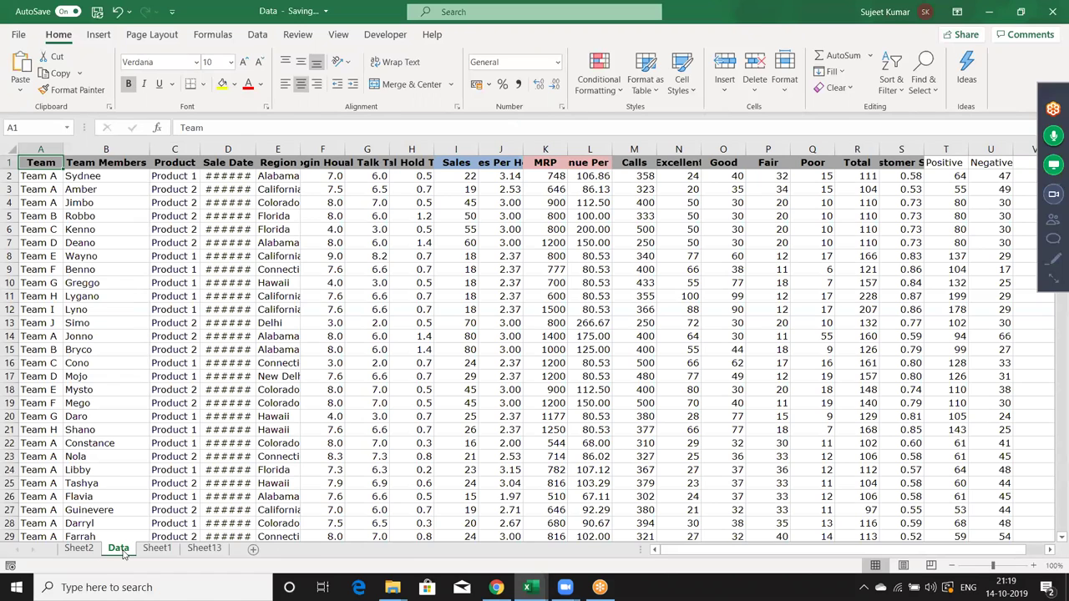
left_click(95, 36)
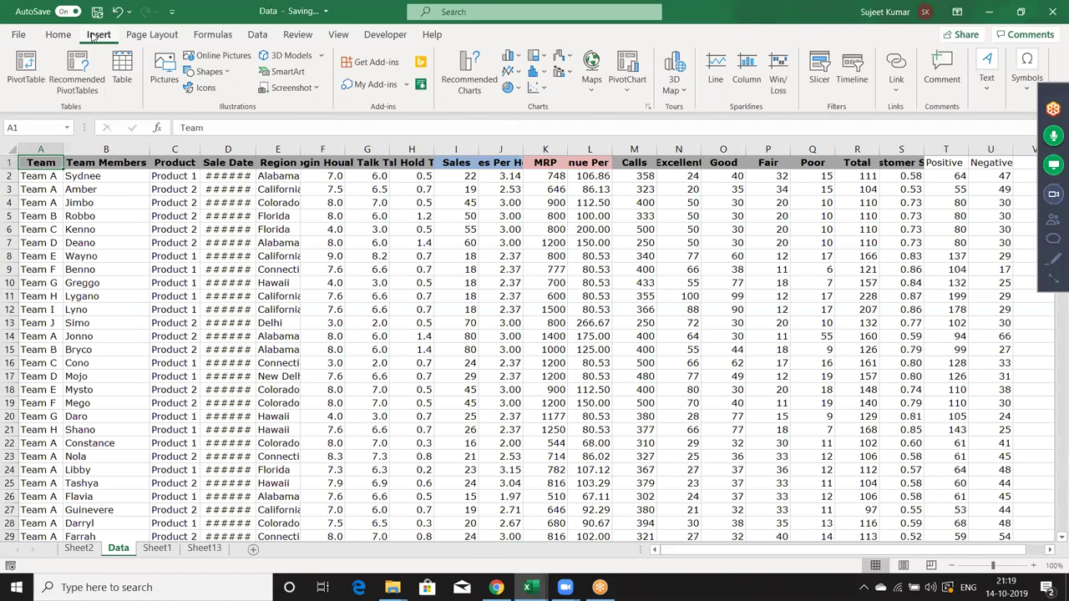
left_click(33, 66)
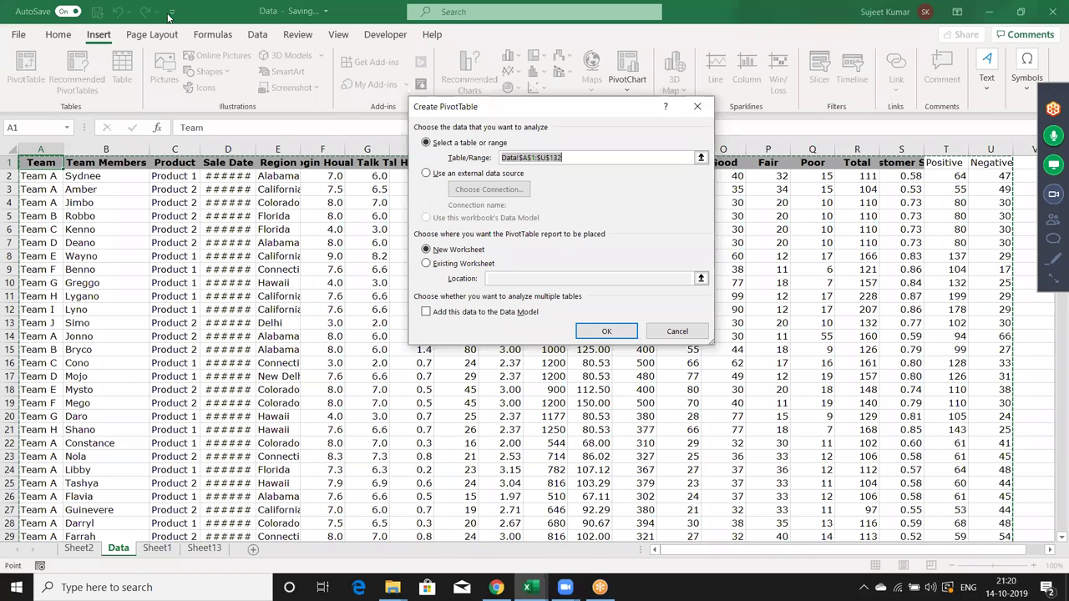
left_click(453, 264)
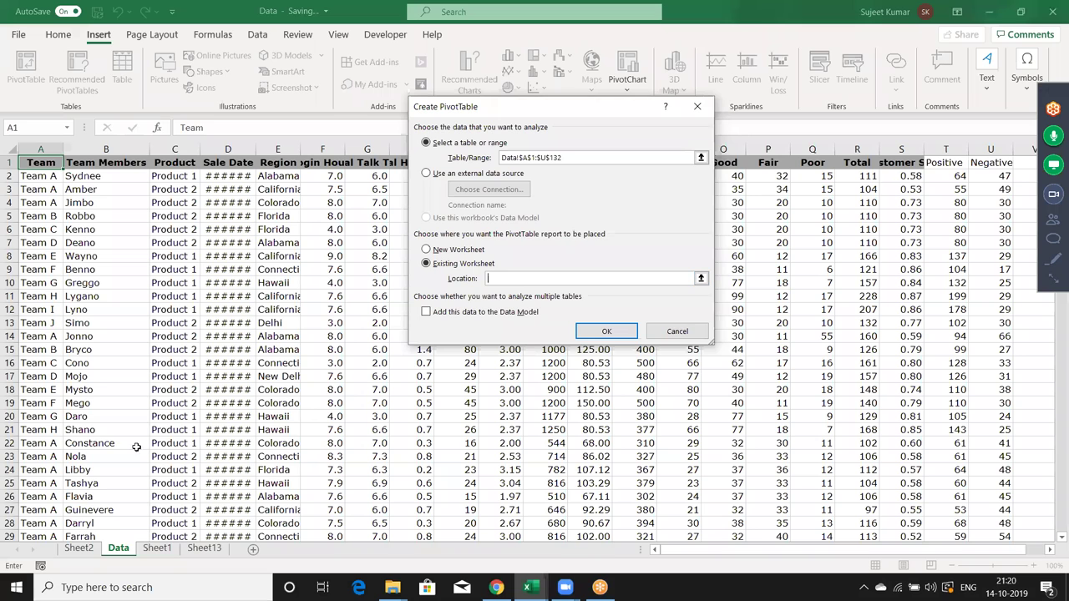
left_click(81, 548)
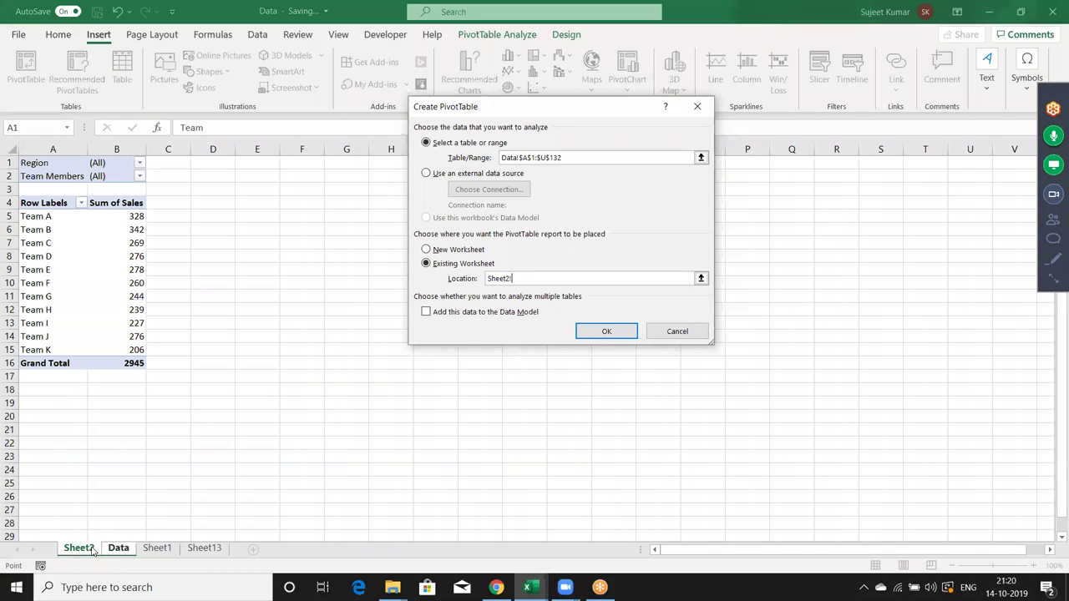
left_click(306, 203)
left_click(587, 331)
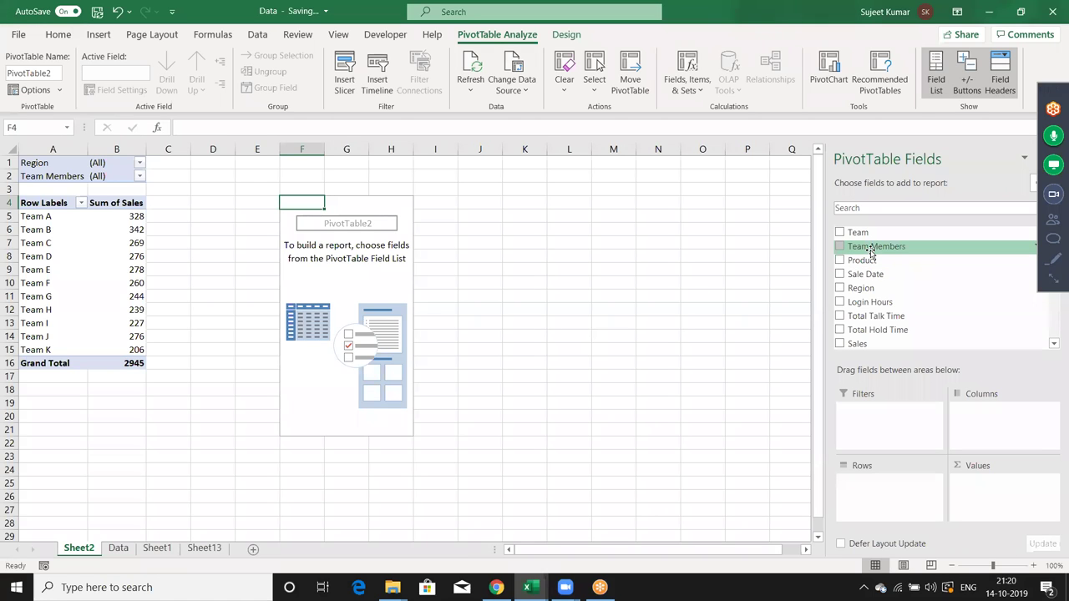
- Add Team Members to Rows, Product to Columns and Sales to Values, then remove Team Members again
left_click_drag(871, 248, 872, 489)
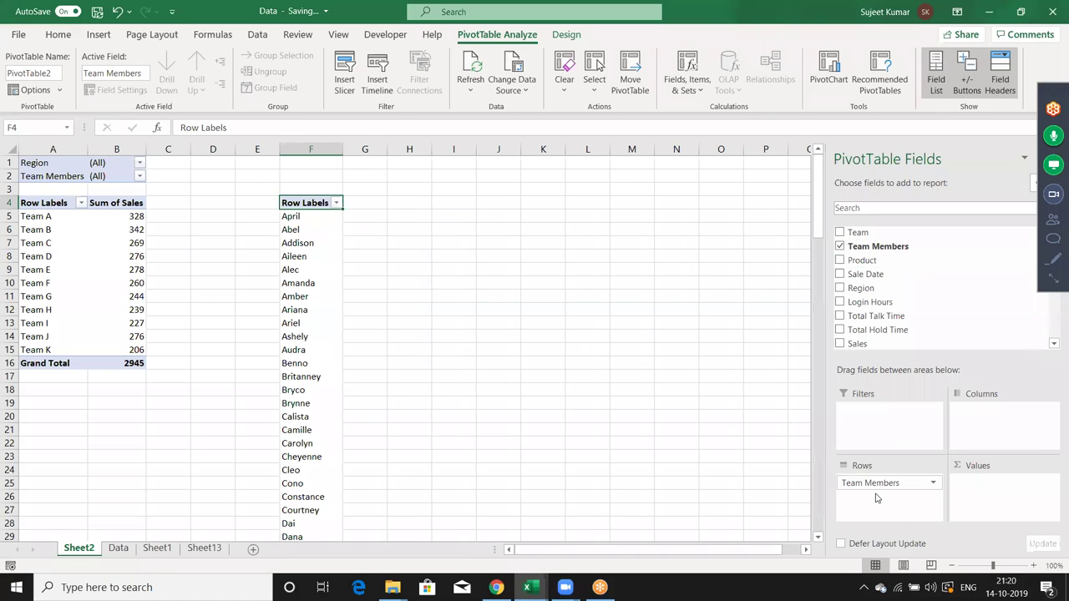
left_click_drag(862, 260, 997, 418)
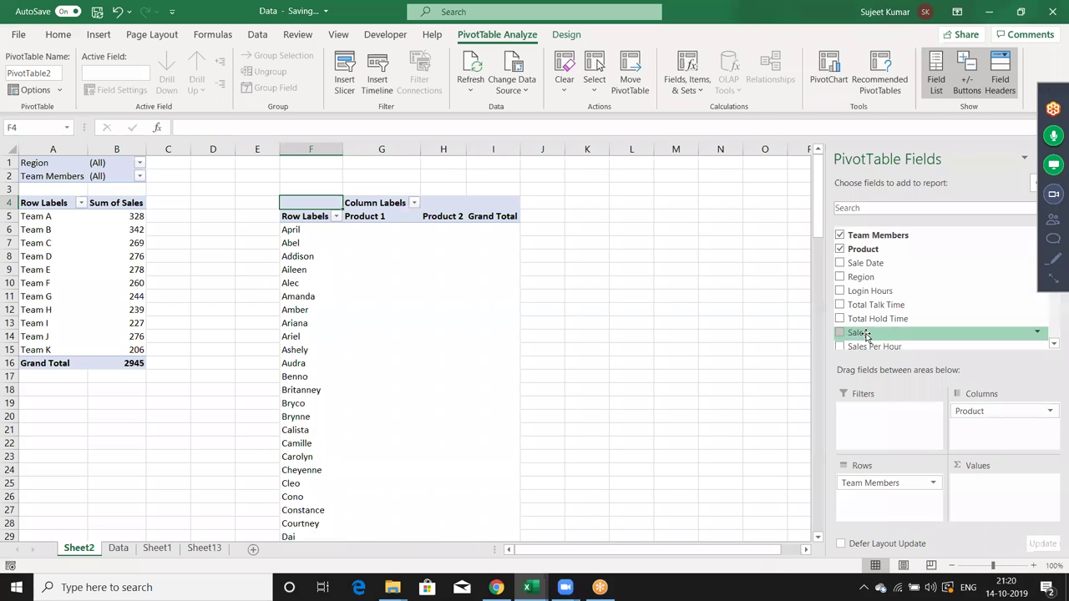
left_click_drag(864, 334, 988, 514)
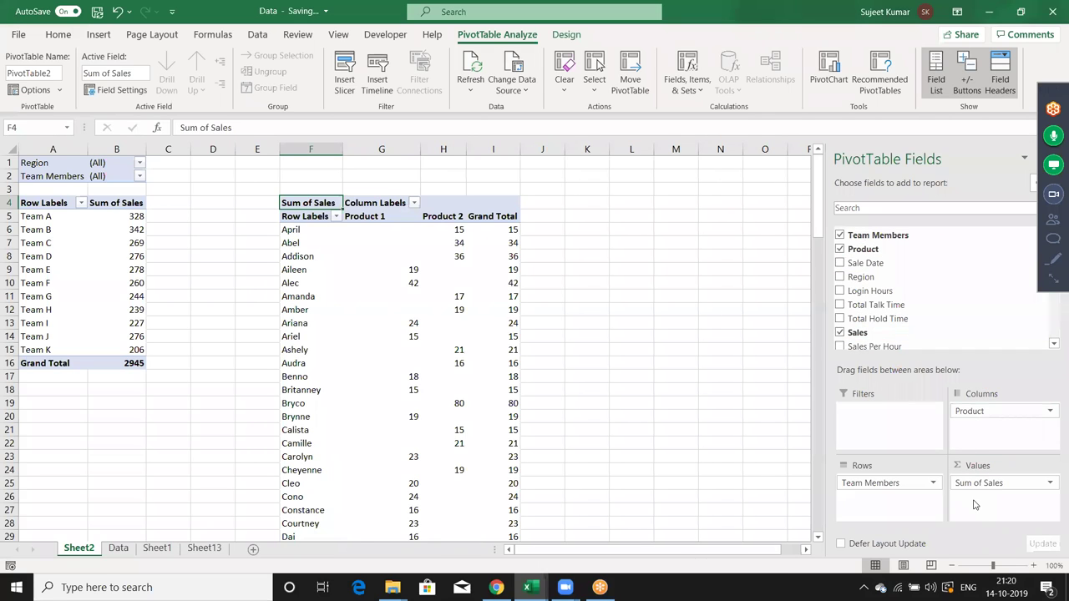
mouse_move(822, 224)
left_mouse_down()
mouse_move(799, 439)
mouse_move(804, 182)
left_mouse_up()
mouse_move(892, 482)
left_mouse_down()
mouse_move(931, 384)
mouse_move(873, 487)
mouse_move(906, 338)
left_mouse_up()
- Put Region in the second pivot's Rows and filter the first pivot to team member April
left_click_drag(879, 233, 864, 502)
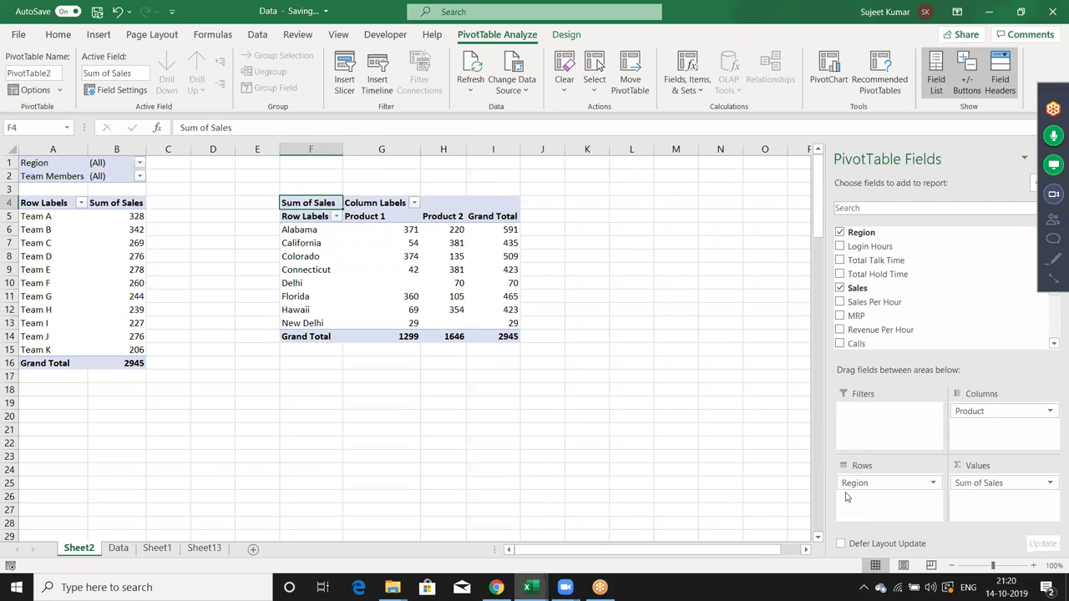
left_click(141, 177)
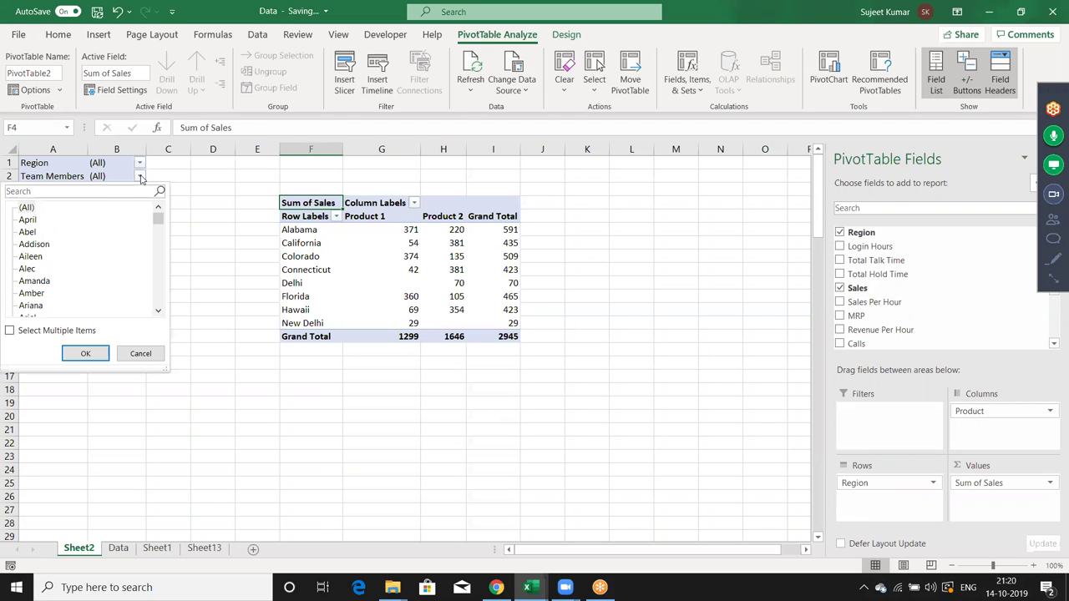
left_click(26, 221)
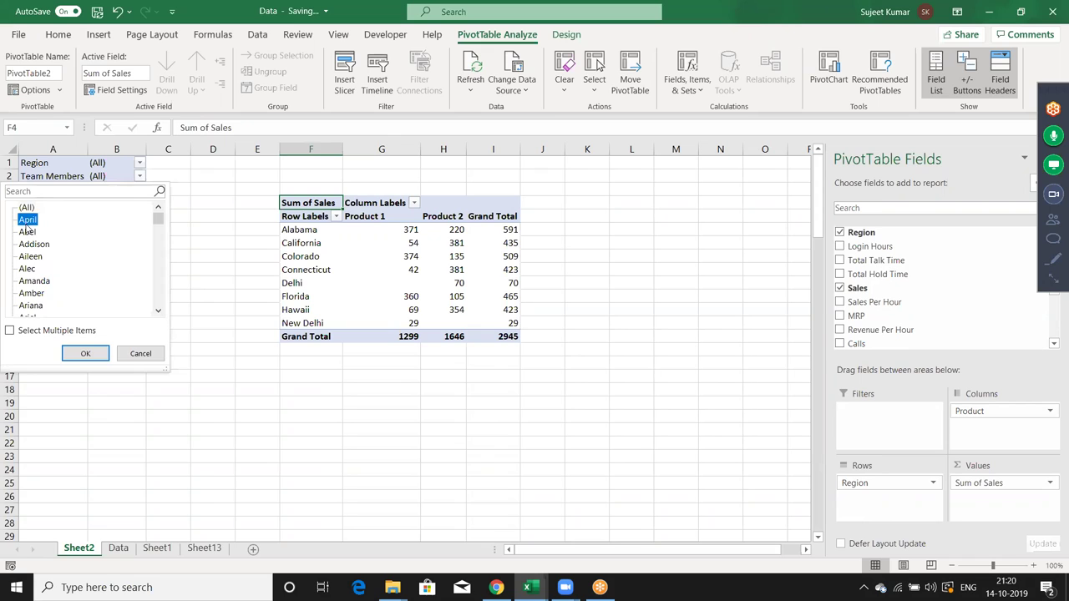
left_click(83, 353)
left_click(343, 274)
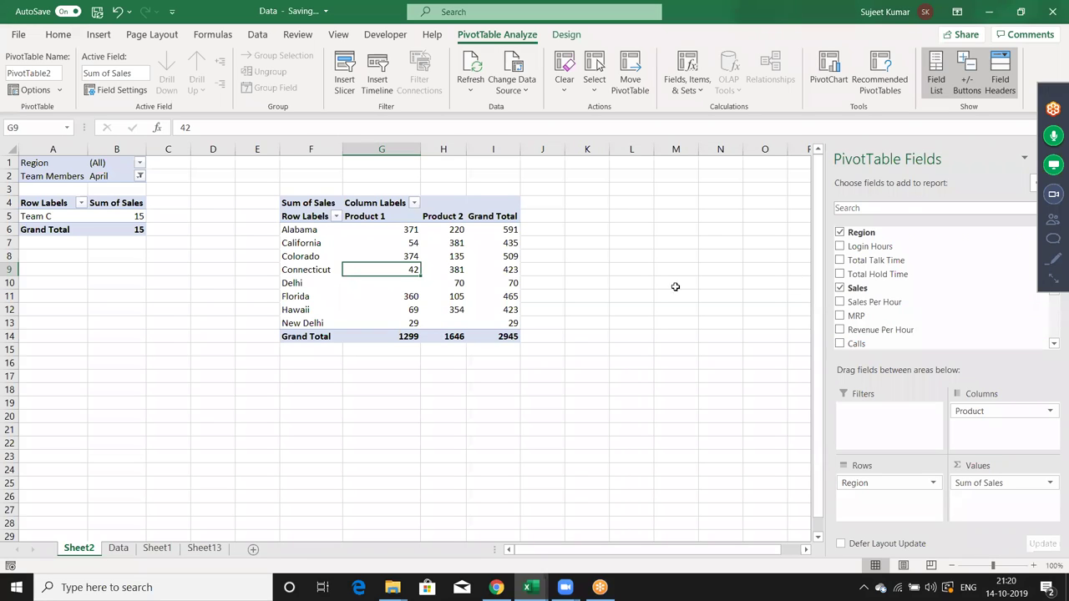
- Reset the first pivot's Team Members filter to (All)
left_click(139, 176)
left_click(26, 207)
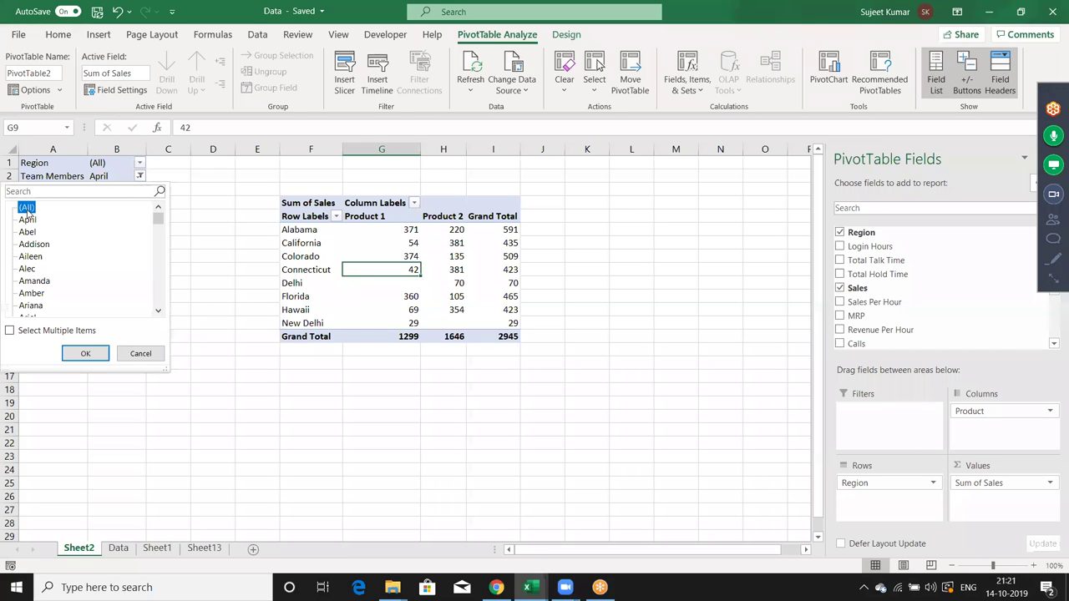
left_click(85, 353)
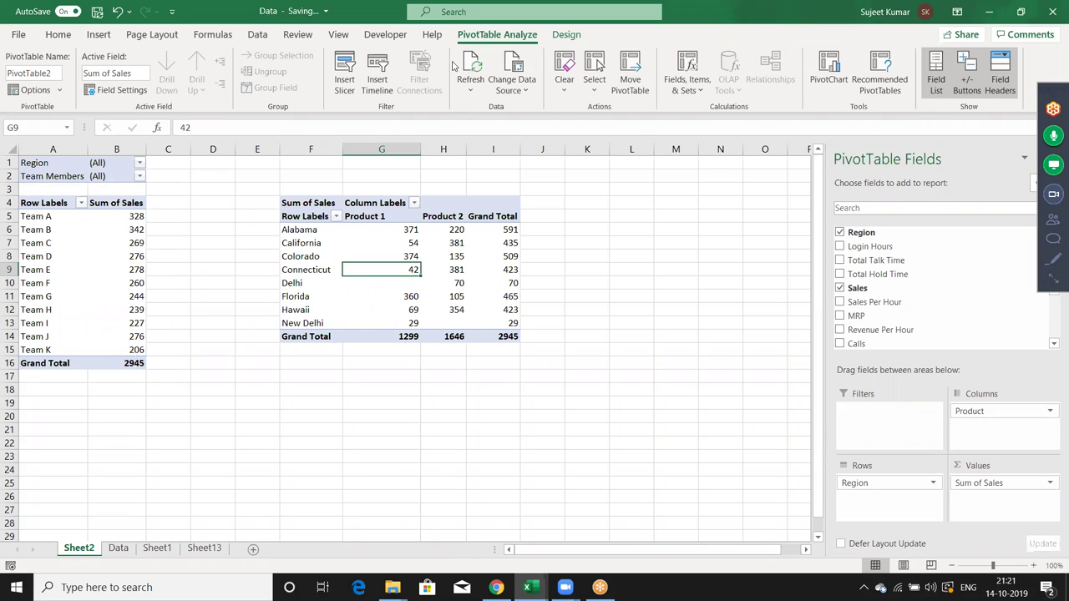
- Insert Product, Team, Team Members and Region slicers for the pivot table
left_click(344, 76)
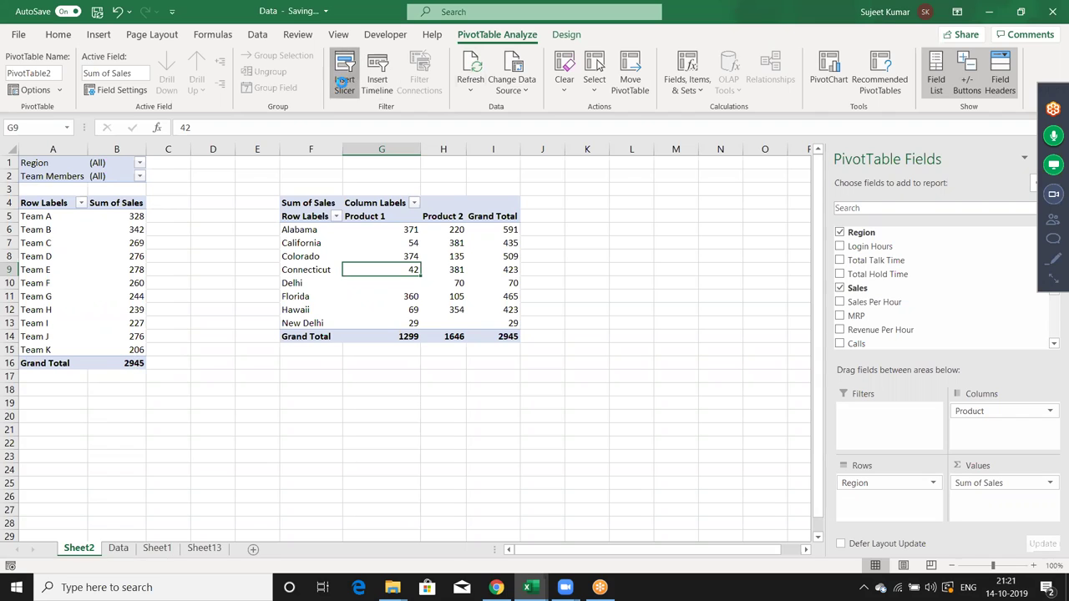
left_click(494, 158)
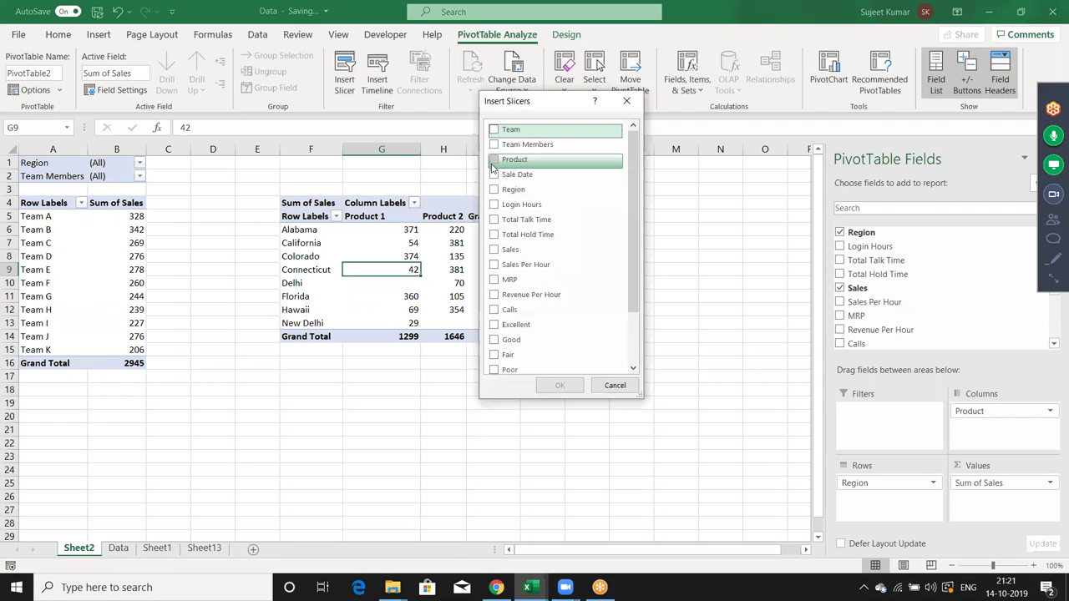
left_click(494, 145)
left_click(494, 129)
left_click(496, 191)
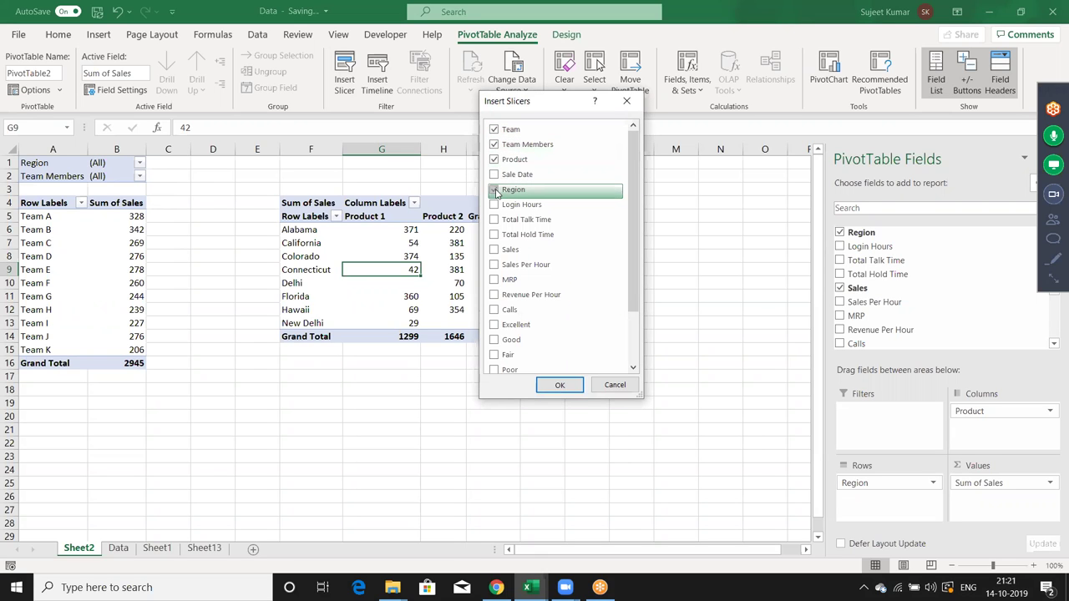
left_click(559, 386)
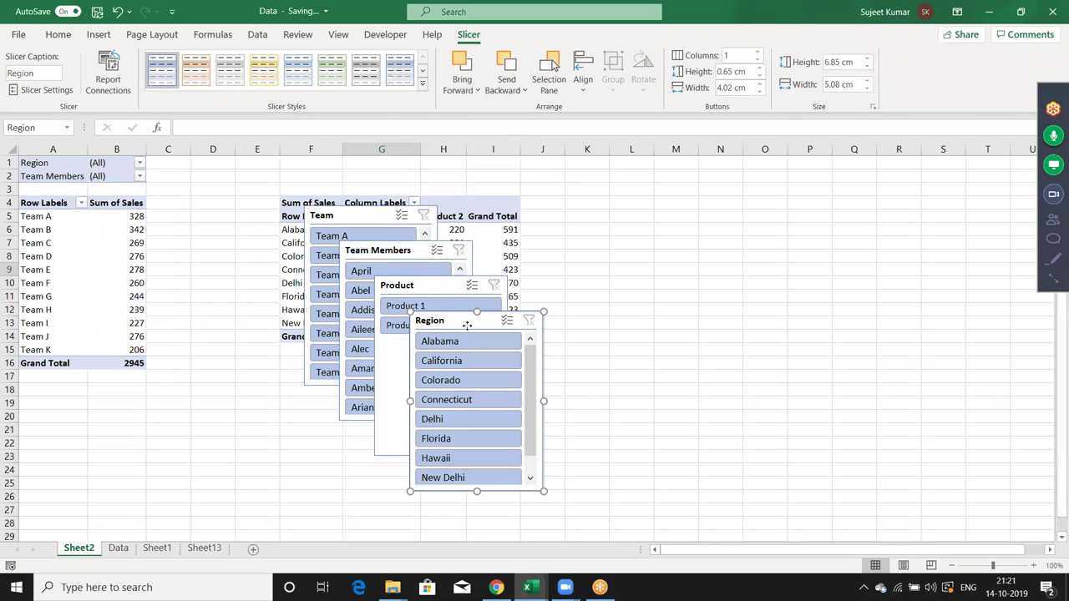
- Arrange the slicers on the right: Region and Product on top, Team Members and Team beneath
left_click_drag(467, 327, 806, 179)
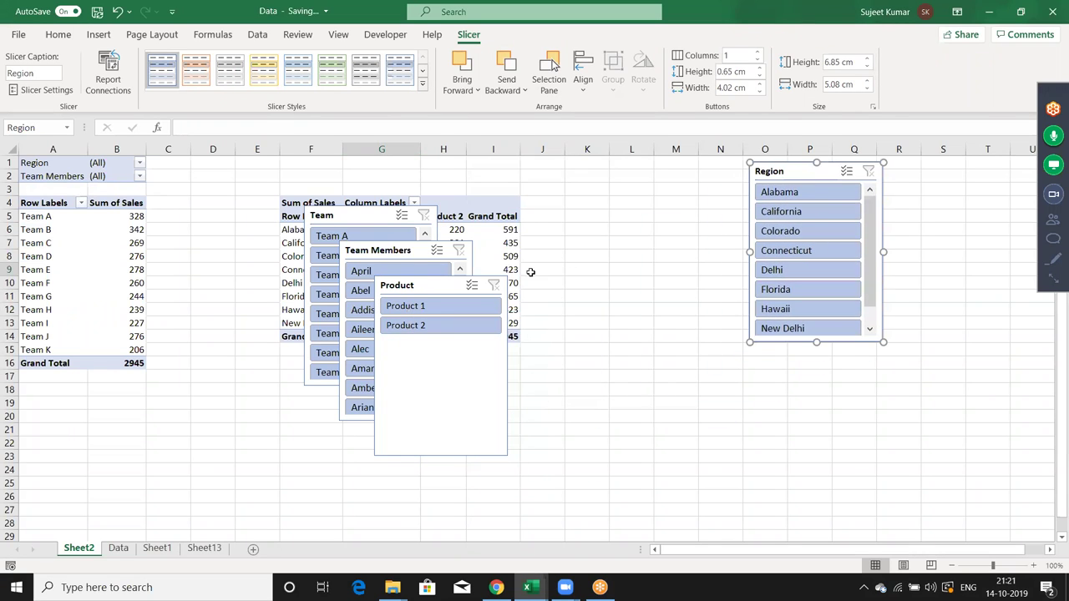
mouse_move(453, 281)
left_mouse_down()
mouse_move(669, 205)
mouse_move(686, 172)
left_mouse_up()
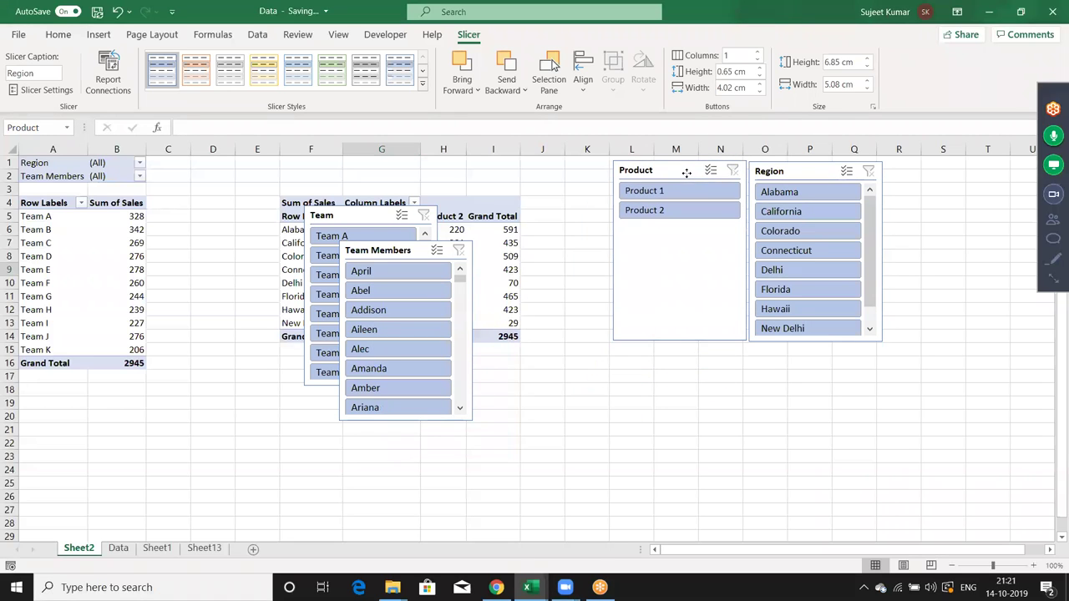
mouse_move(423, 259)
left_mouse_down()
mouse_move(681, 375)
mouse_move(666, 233)
left_mouse_up()
left_click(681, 341)
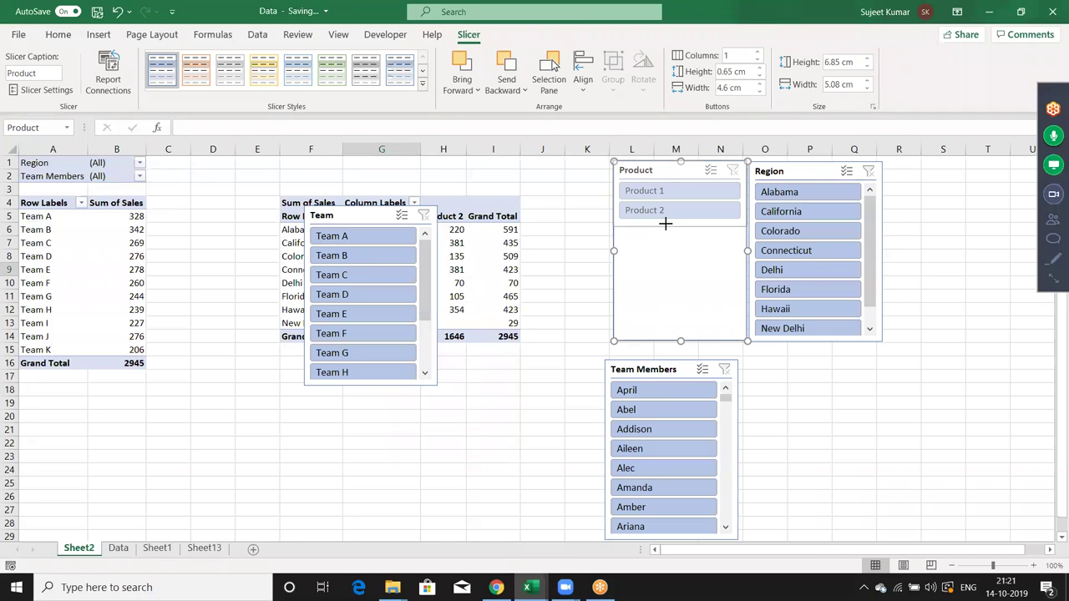
left_click_drag(666, 233, 666, 225)
left_click_drag(650, 373, 659, 240)
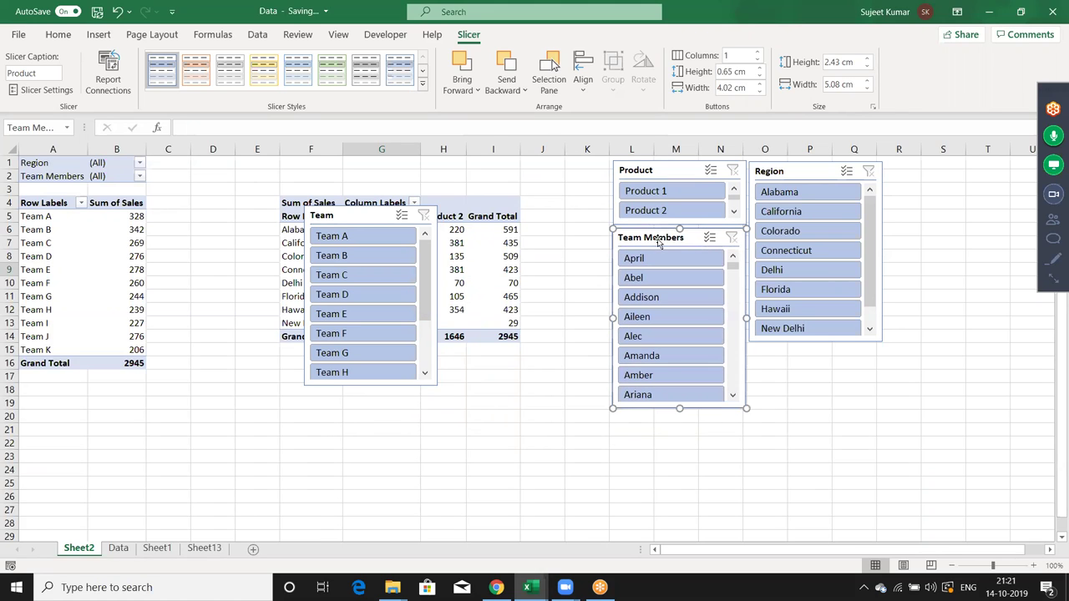
mouse_move(366, 216)
left_mouse_down()
mouse_move(807, 350)
mouse_move(806, 361)
left_mouse_up()
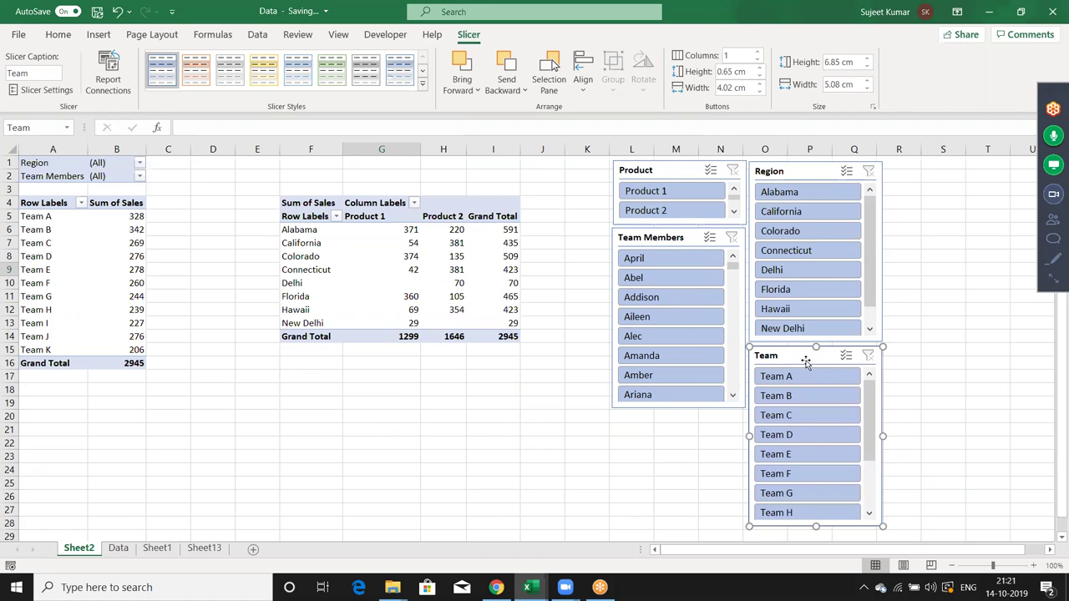
- Filter by Product 1 in the Product slicer, clear it, then pick the Delhi region
left_click(662, 195)
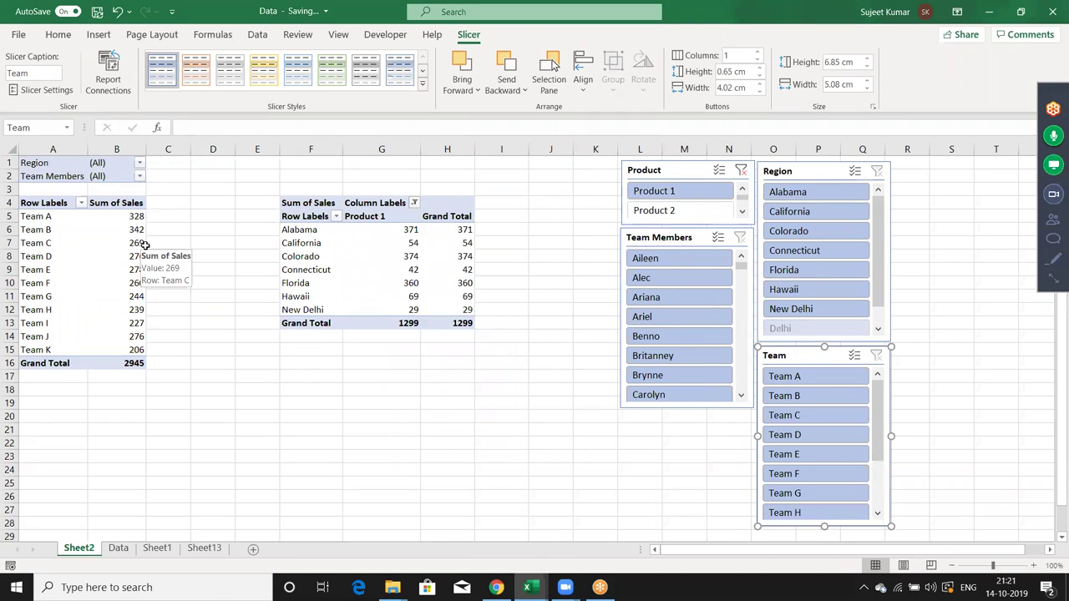
left_click(742, 171)
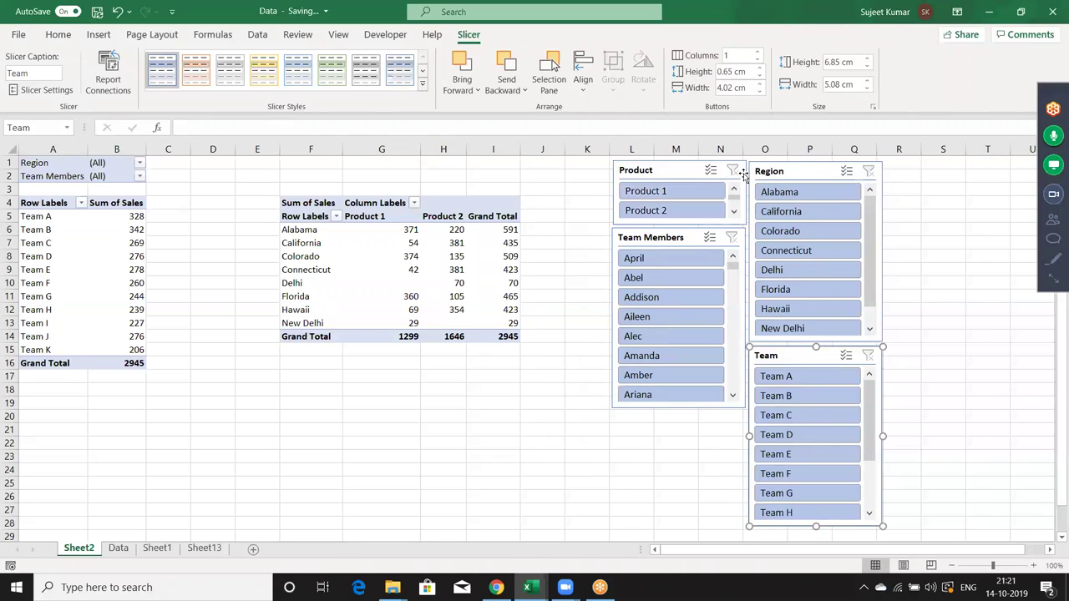
left_click(806, 275)
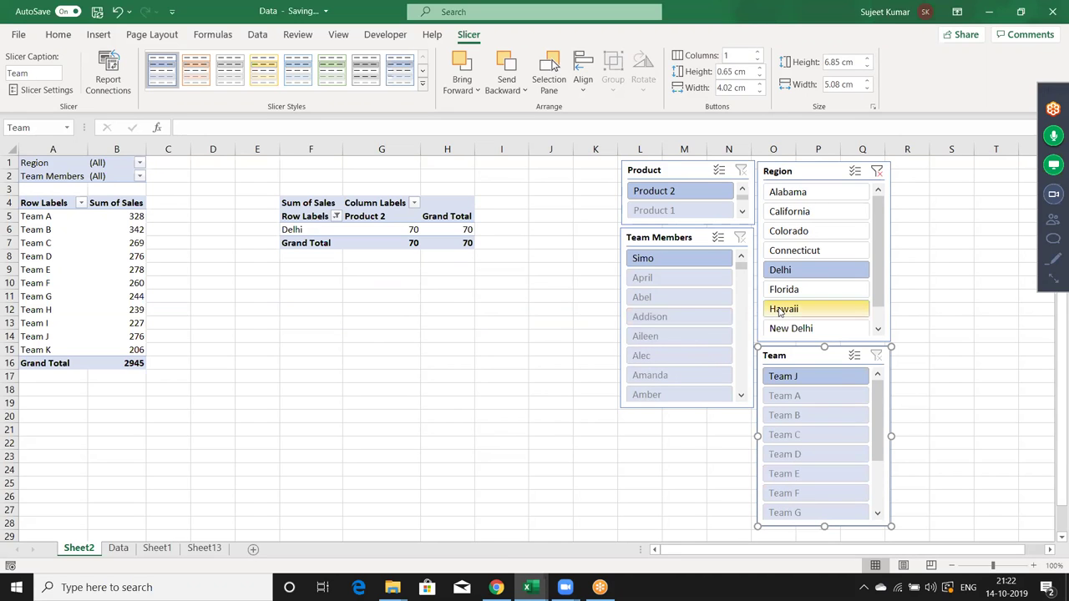
- Pick Hawaii and Connecticut in the Region slicer, then clear the Region slicer filter
left_click(779, 310)
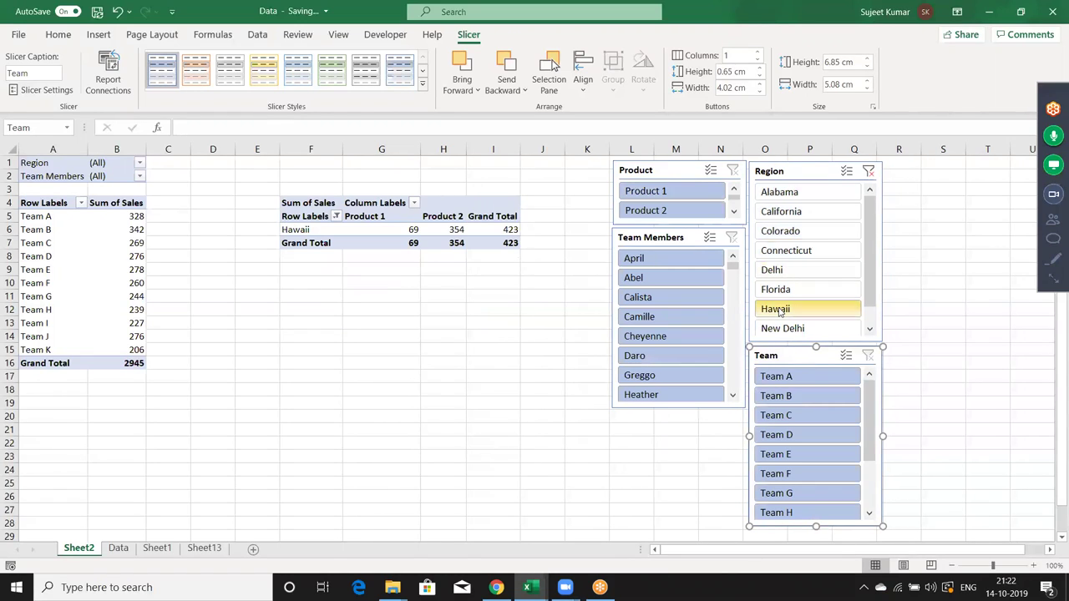
left_click(802, 252)
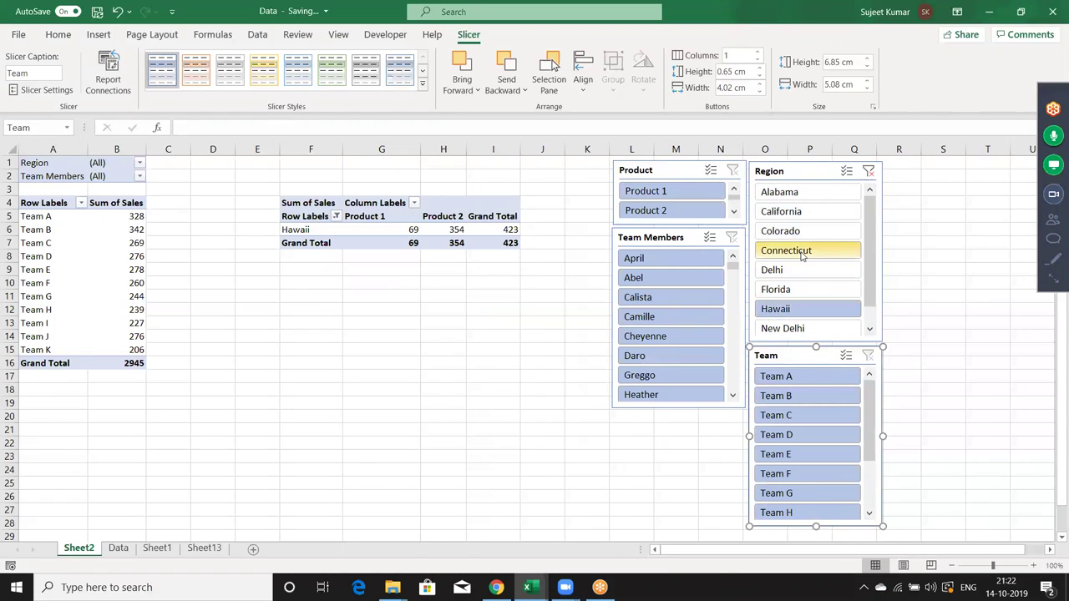
left_click(869, 171)
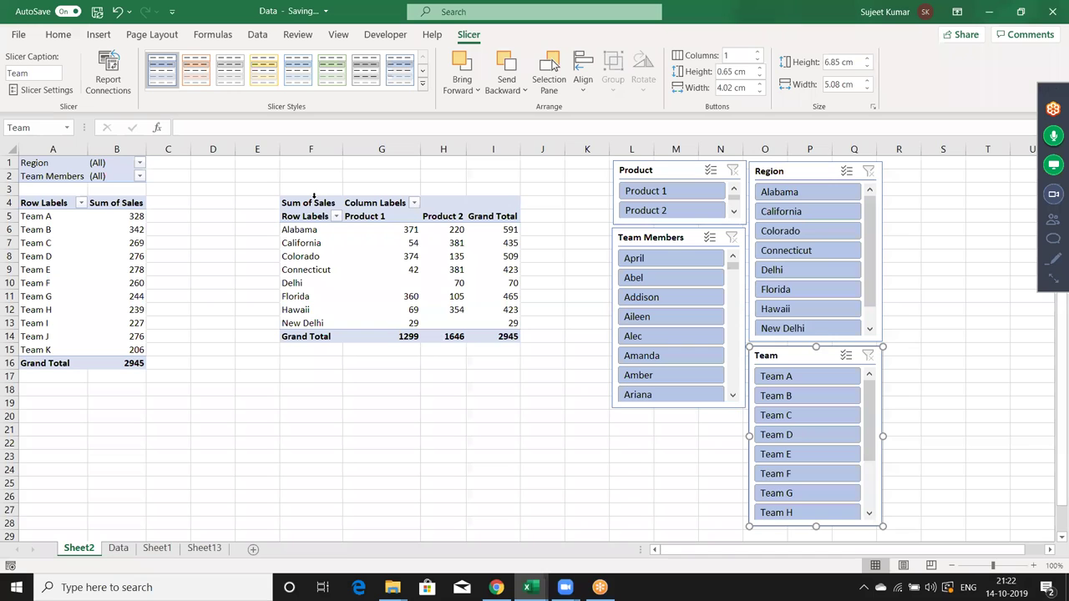
left_click(86, 250)
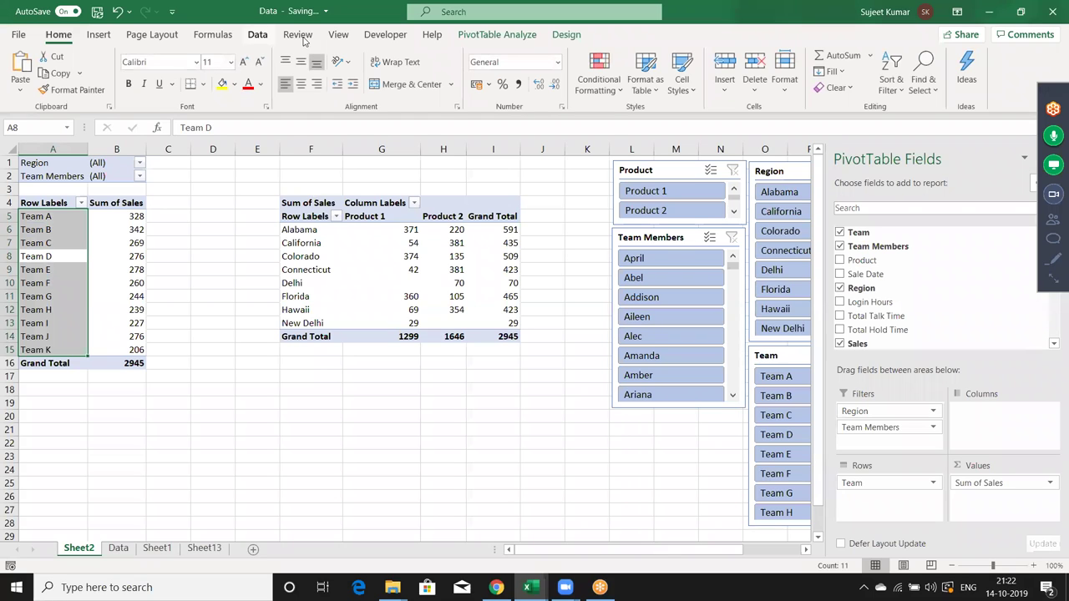
- Use Filter Connections on the team sales pivot to link the Product, Region, Team and Team Members slicers
left_click(481, 38)
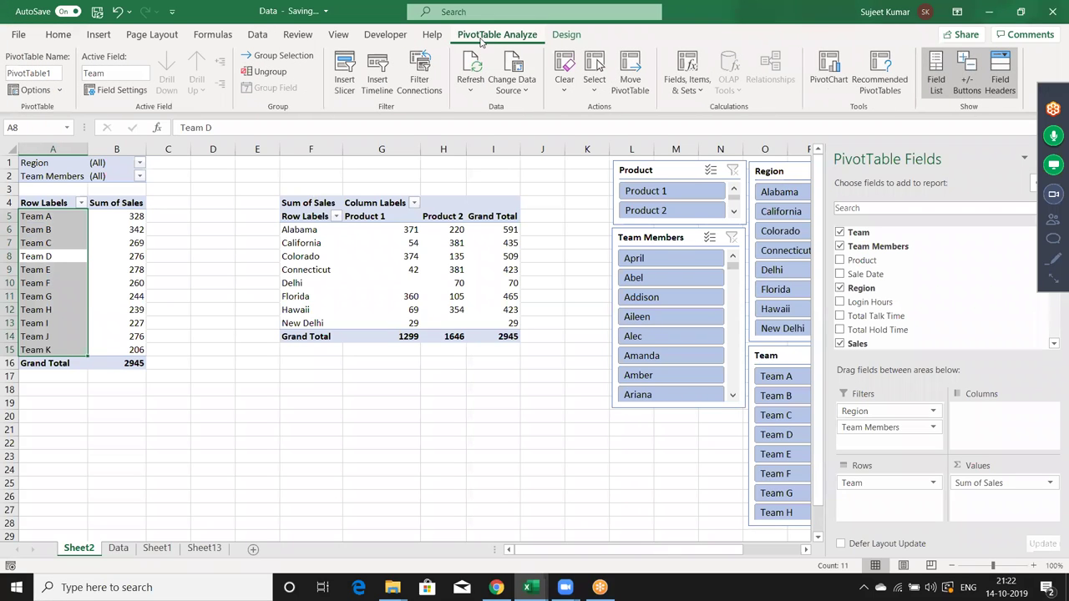
left_click(415, 93)
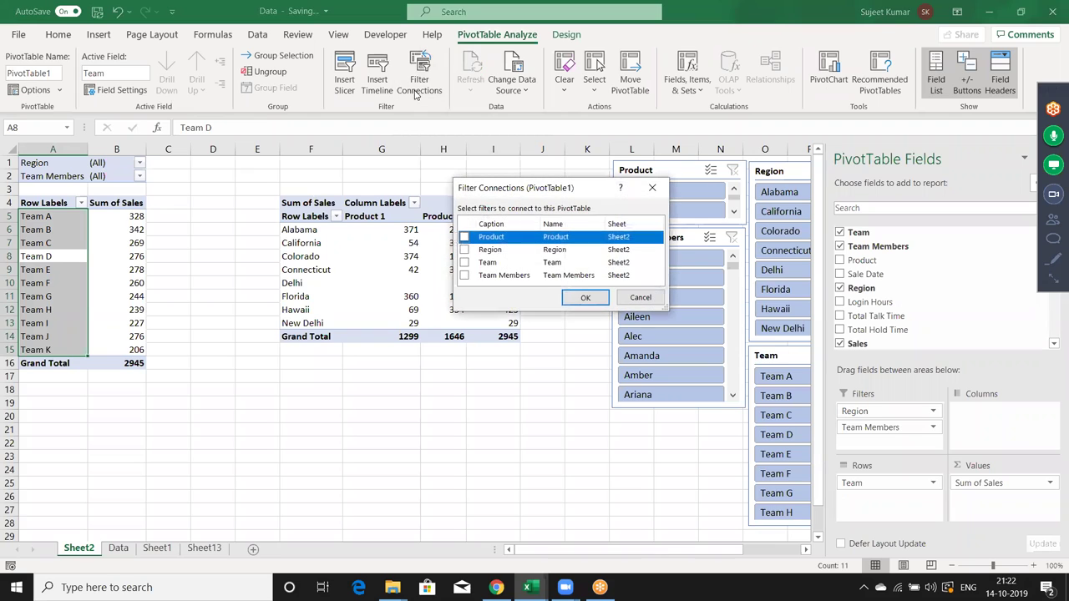
left_click(465, 237)
left_click(464, 249)
left_click(464, 262)
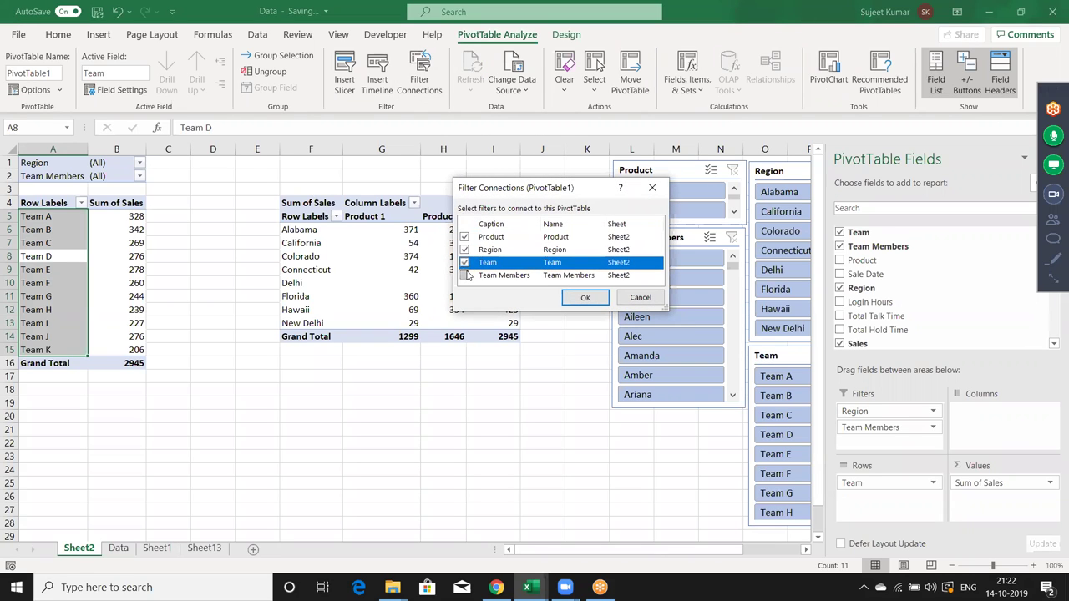
left_click(464, 276)
left_click(582, 296)
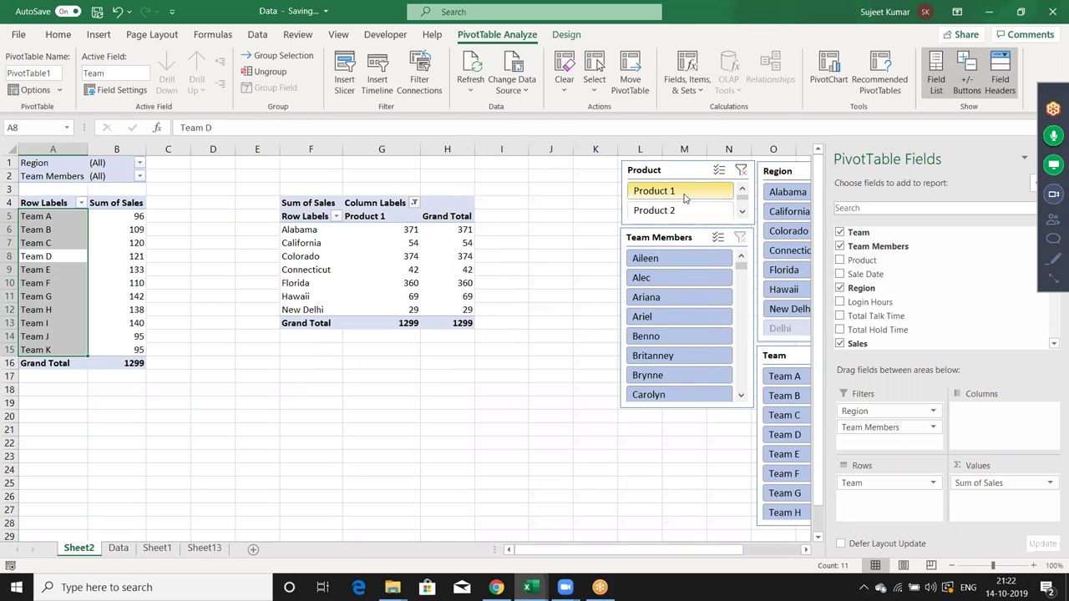
- Pick Product 2 and Florida in the slicers so Team B shows 50 and Team C 55
left_click(686, 210)
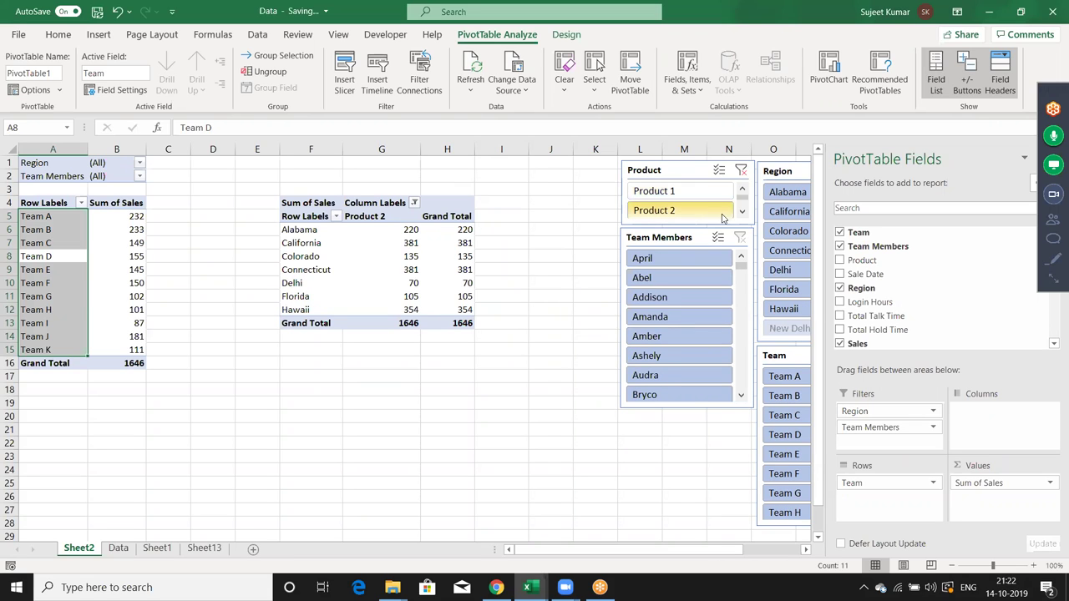
left_click(779, 288)
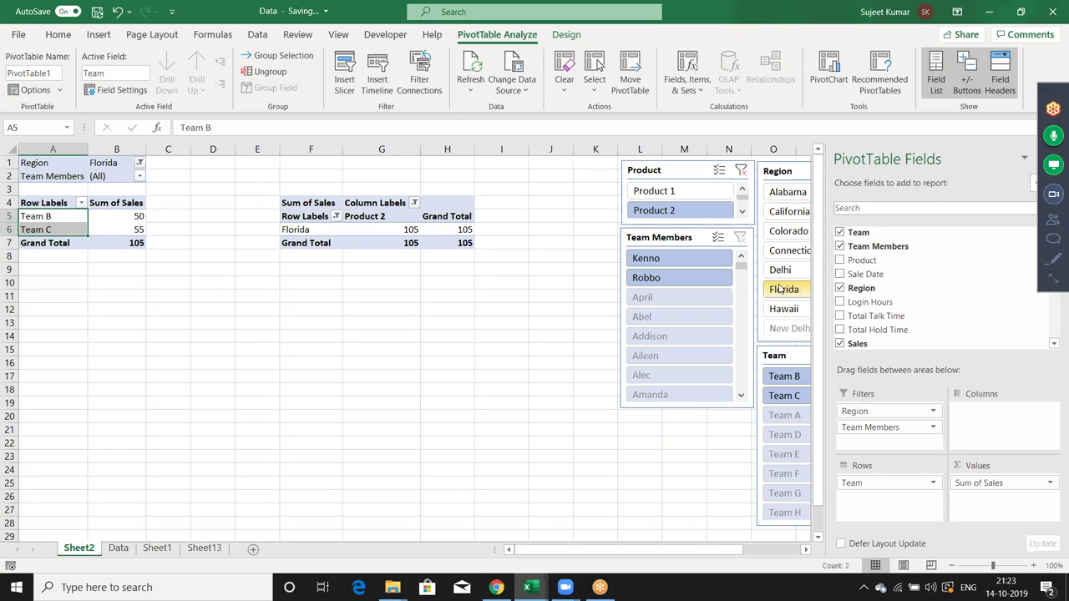
left_click(449, 395)
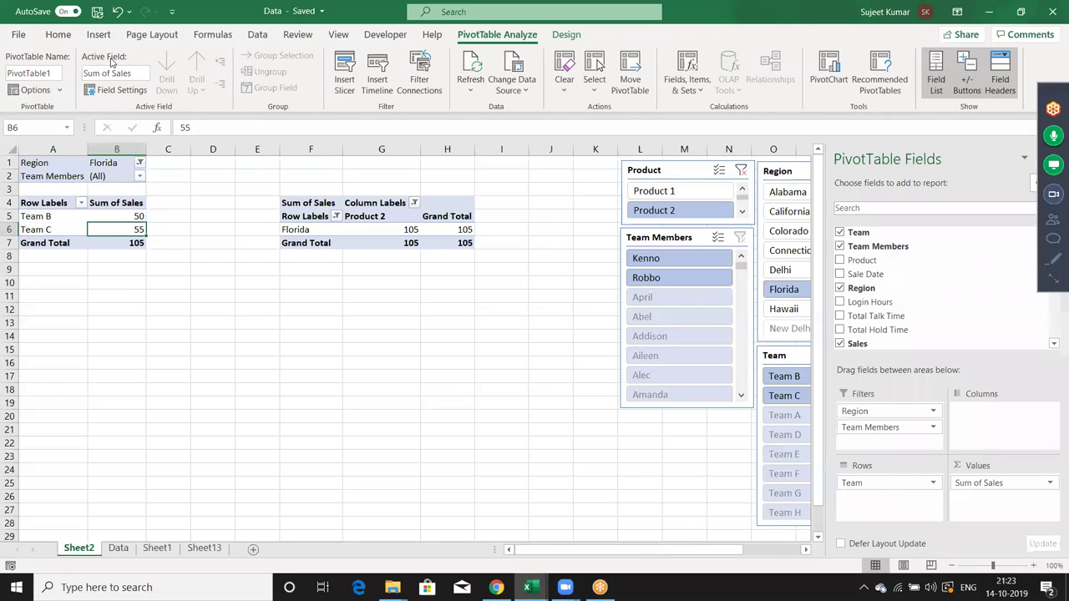
left_click(99, 34)
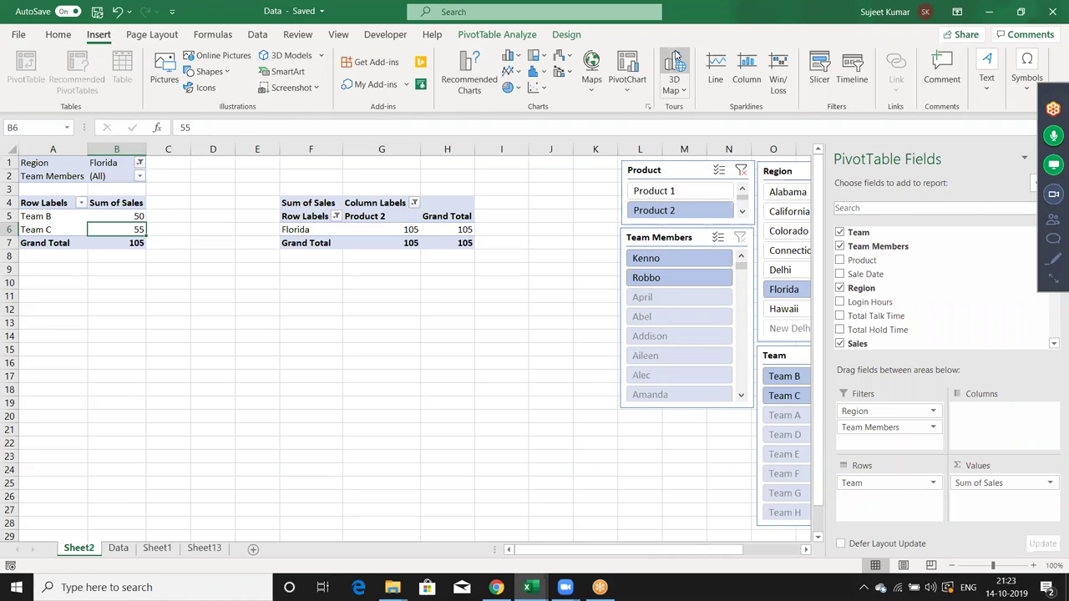
- Insert a clustered column pivot chart of team sales and move it onto a new Sheet3
left_click(511, 57)
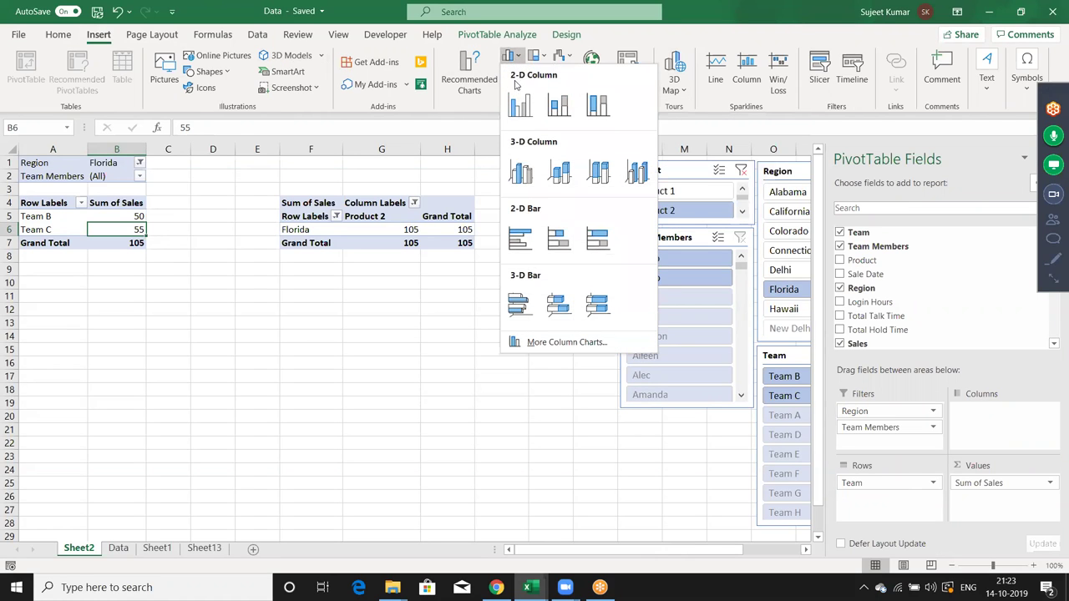
left_click(519, 104)
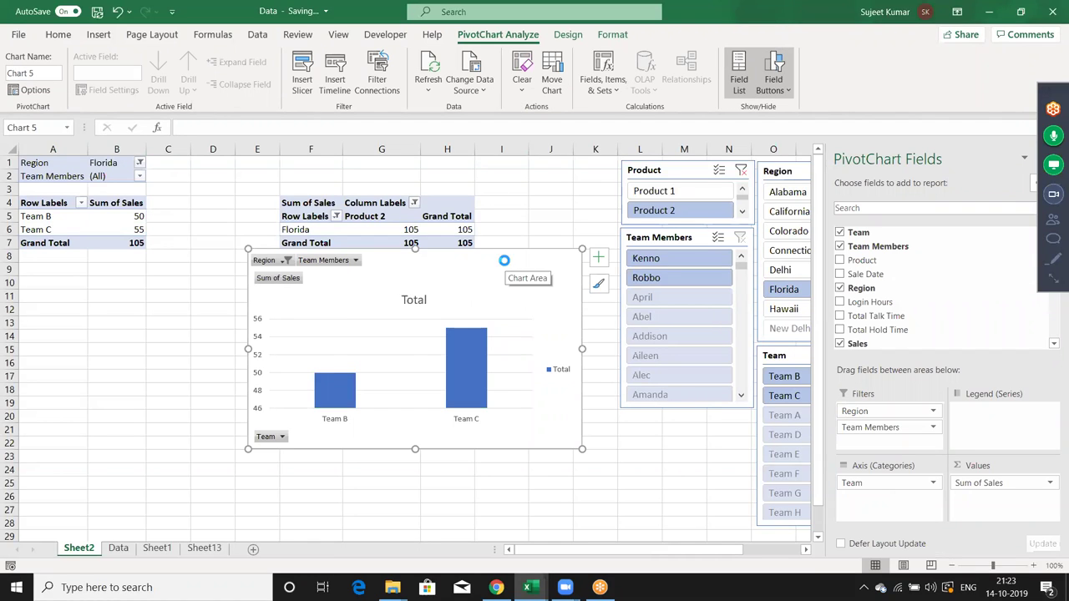
key("Delete")
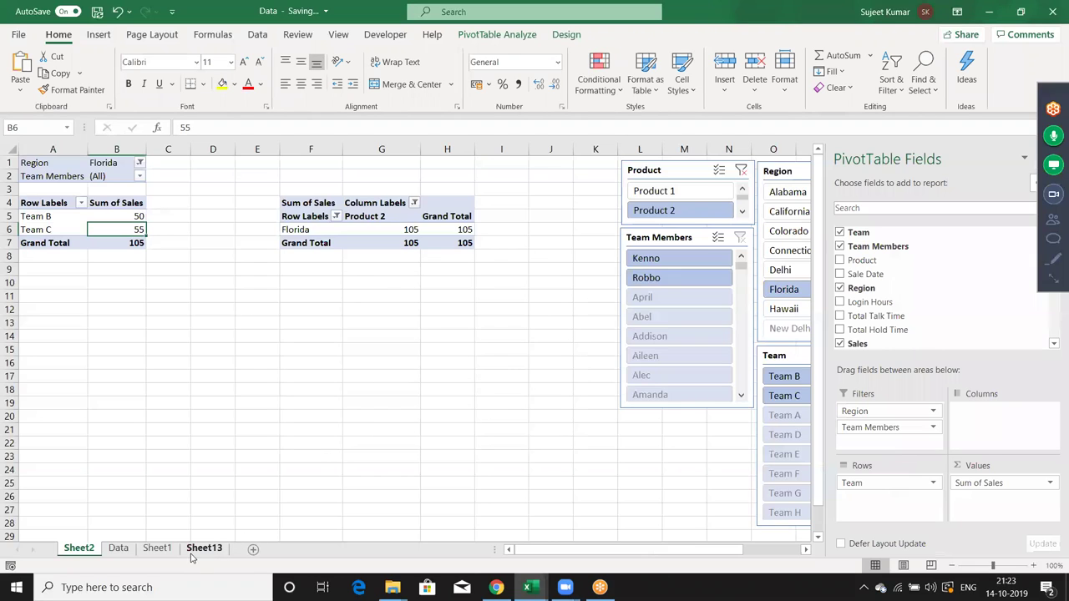
left_click(205, 549)
left_click(254, 549)
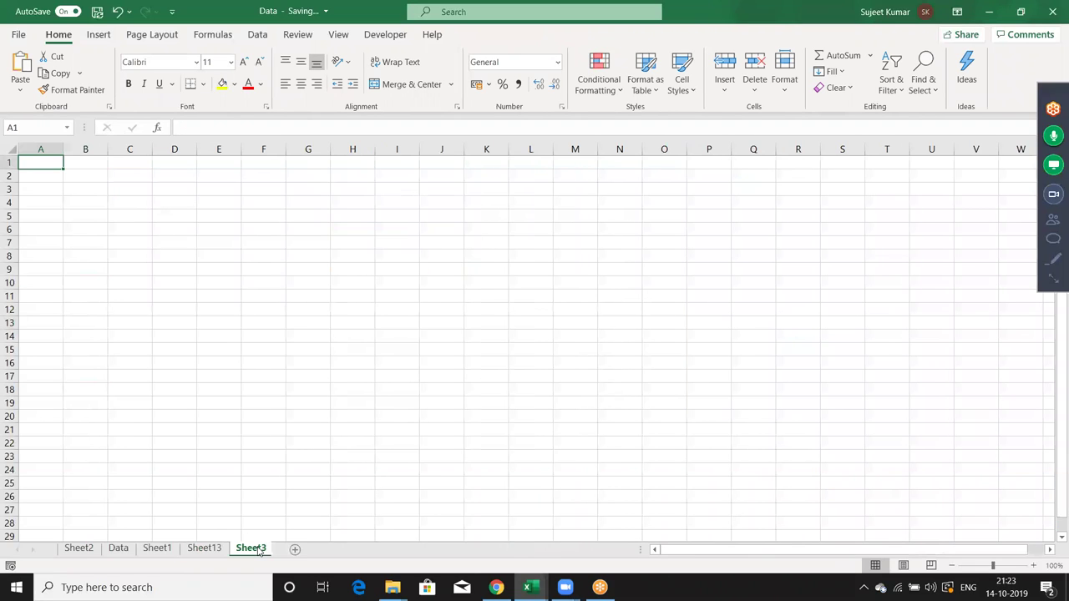
key("ctrl+v")
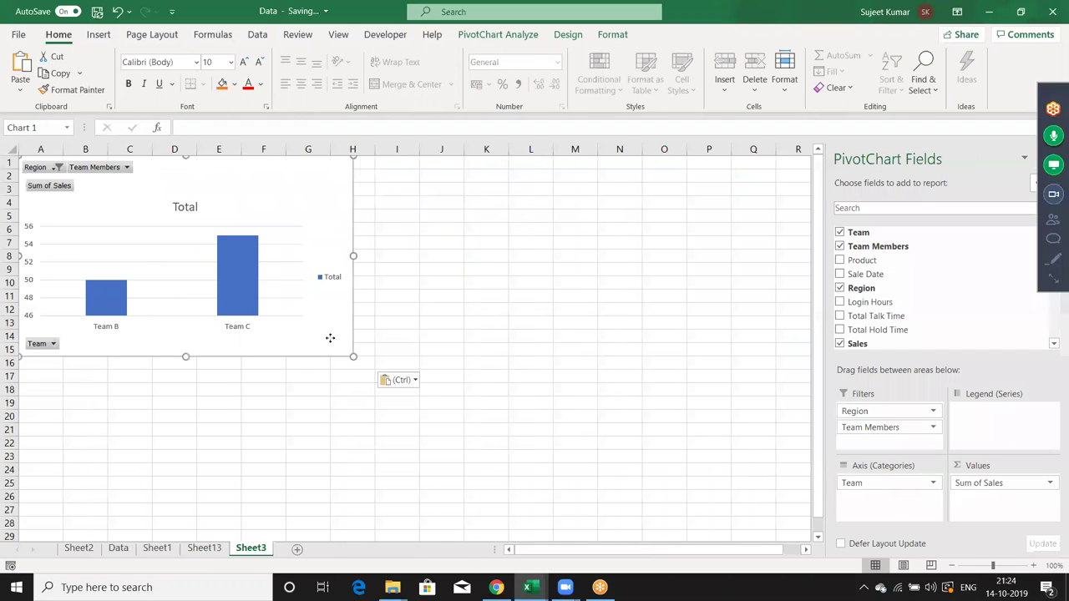
left_click_drag(317, 335, 324, 348)
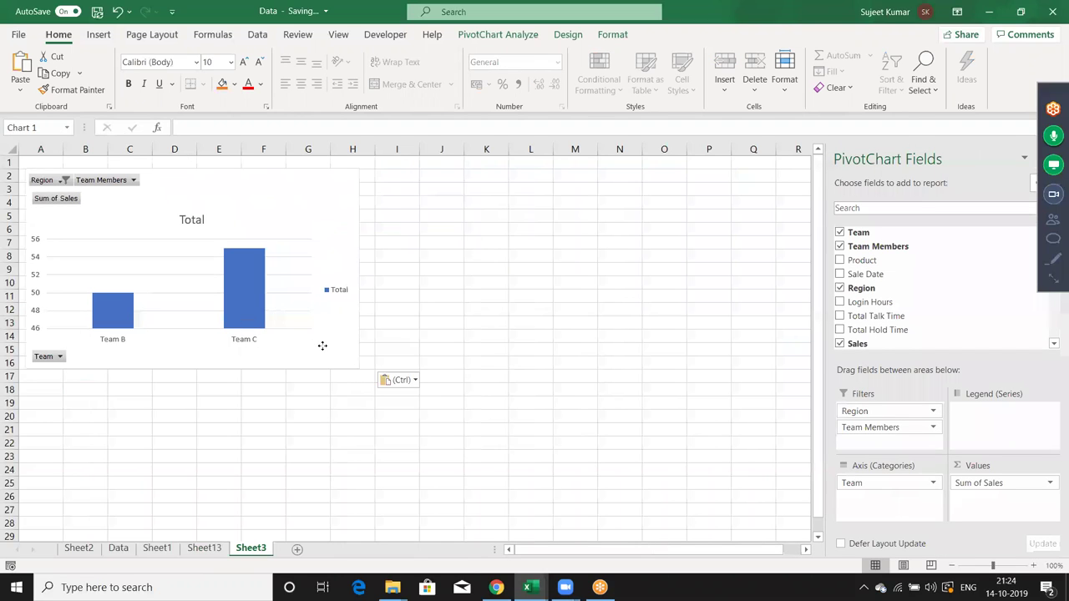
- Hide all field buttons on the chart, then return to Sheet2's region pivot table
right_click(75, 181)
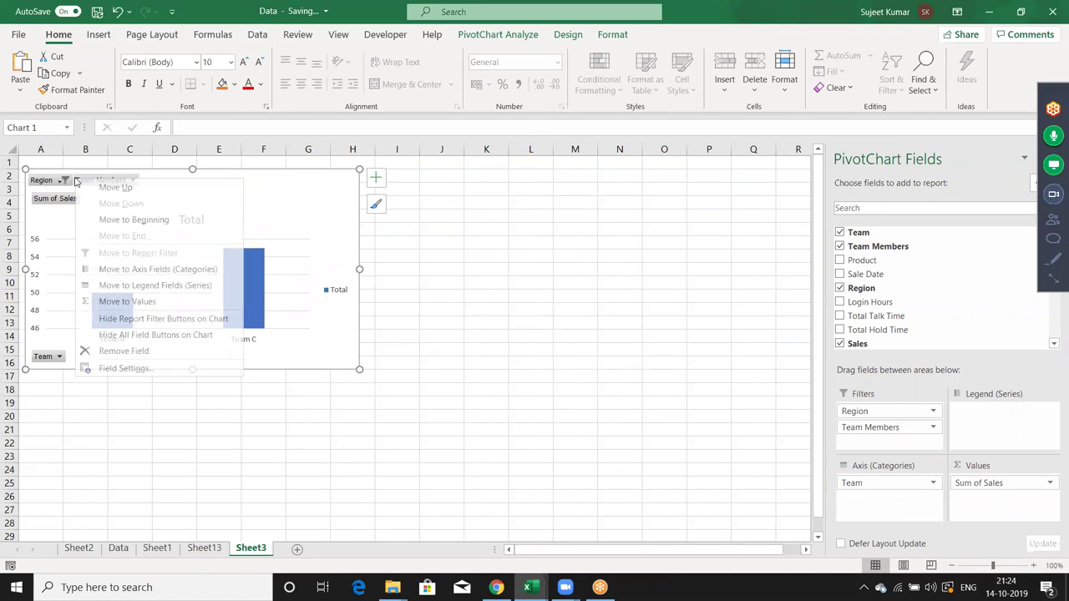
left_click(129, 335)
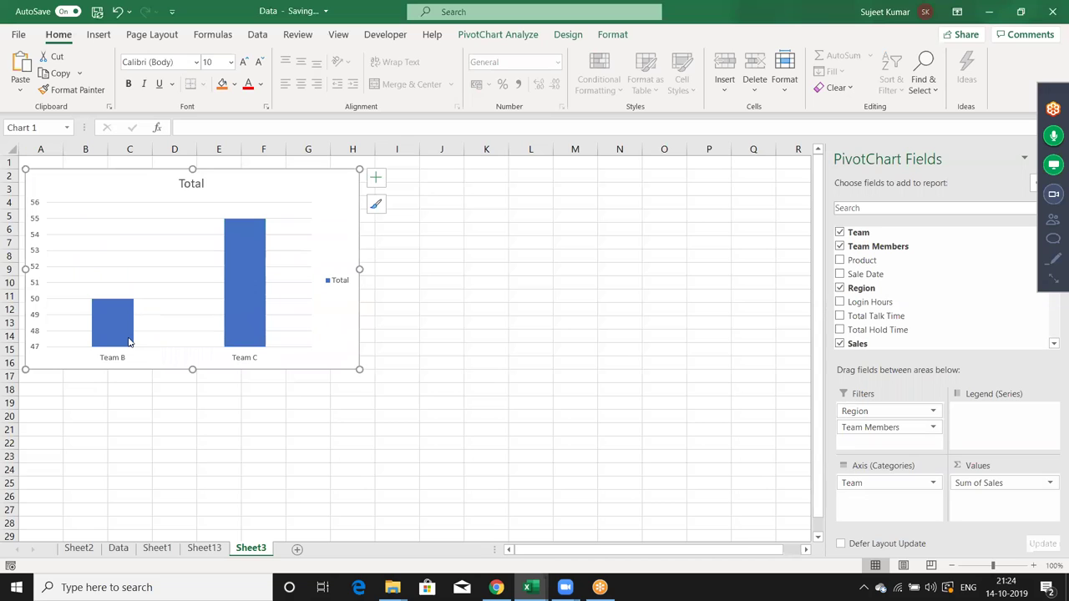
left_click(84, 549)
left_click(294, 229)
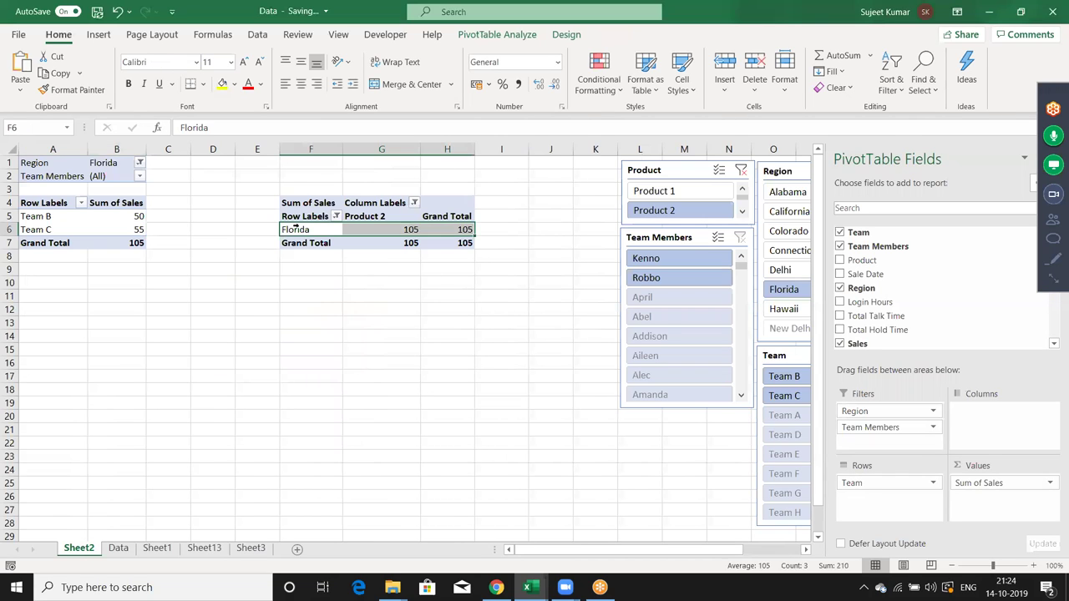
- Insert a 3-D clustered column pivot chart from the region pivot and move it to Sheet3 near B20
left_click(98, 35)
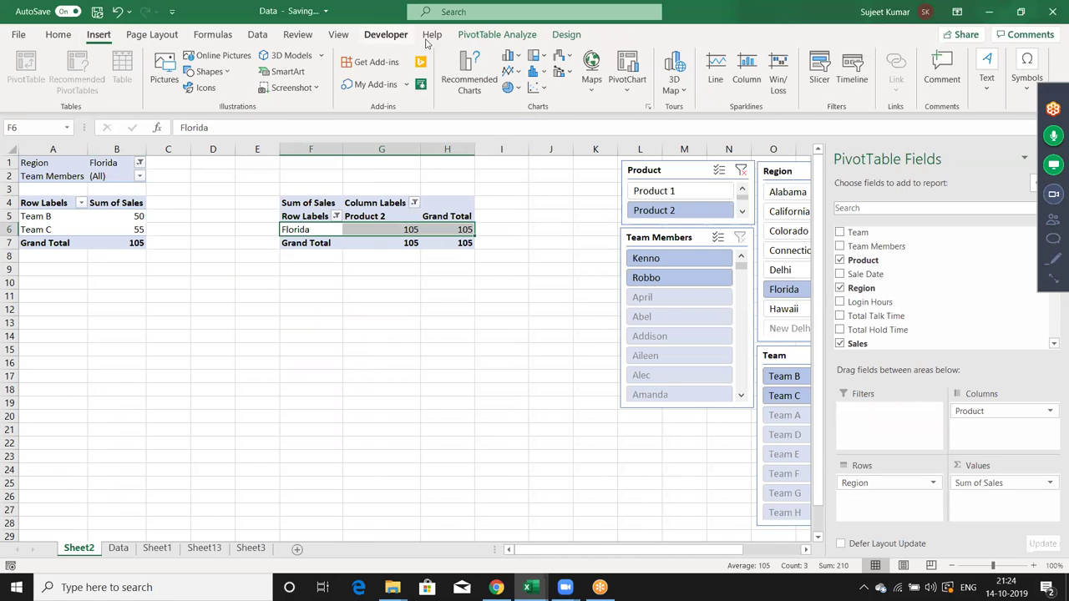
left_click(519, 59)
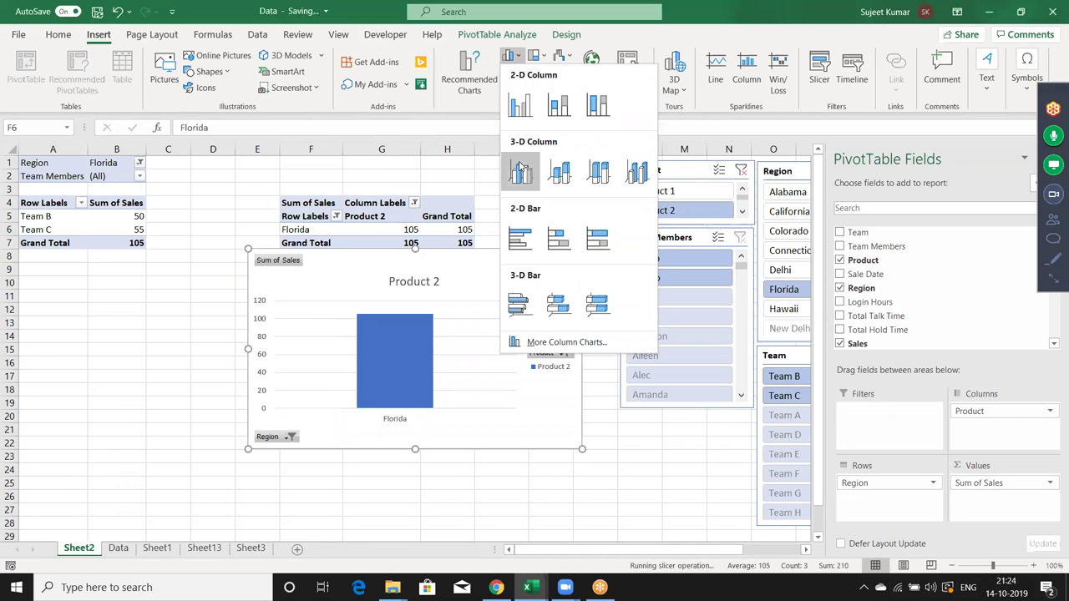
left_click(518, 171)
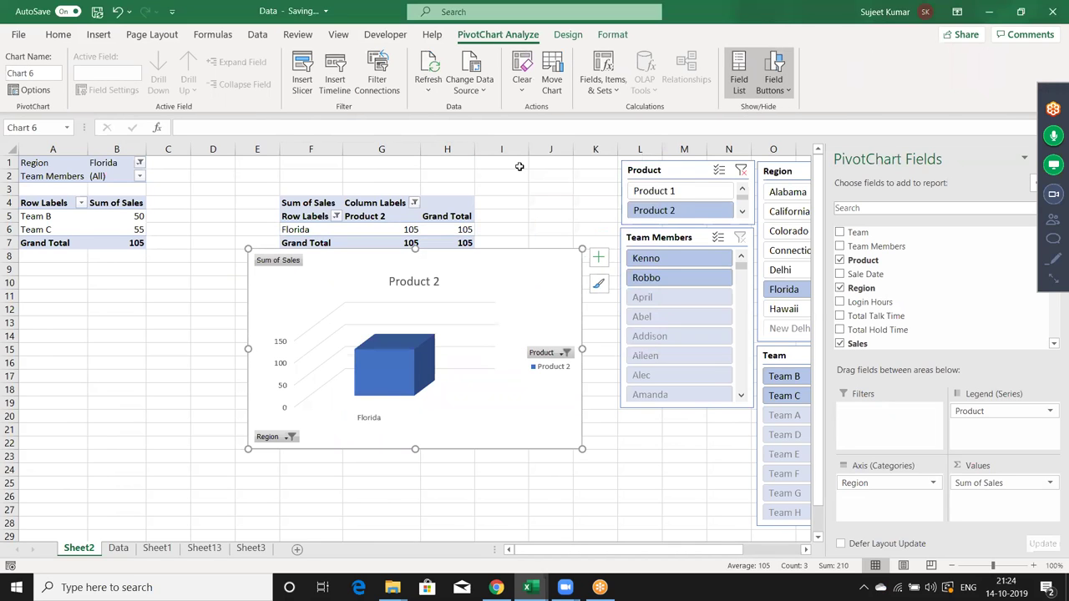
key("Delete")
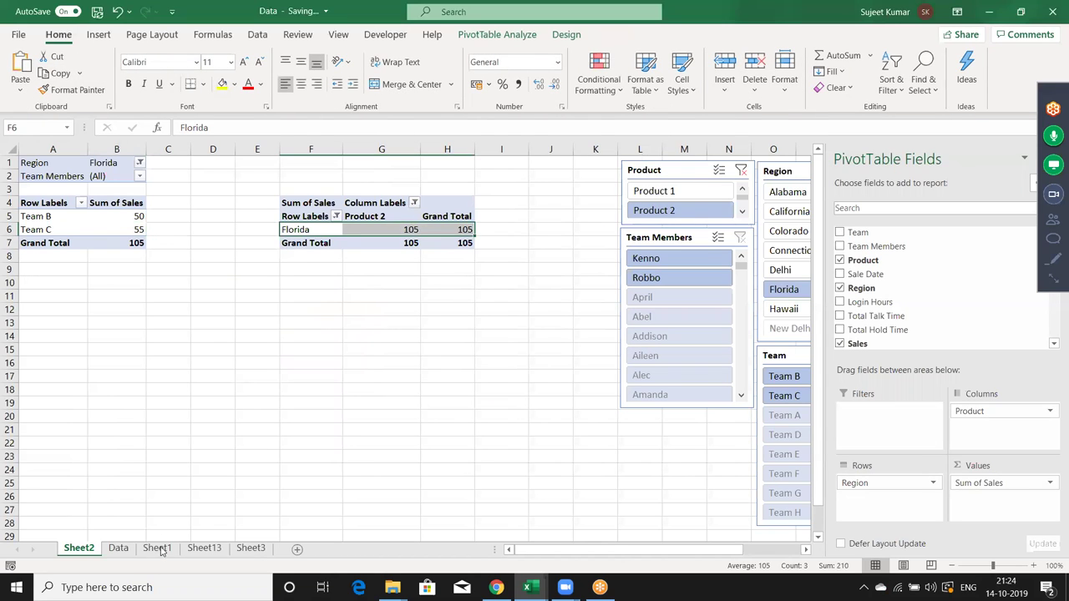
left_click(242, 547)
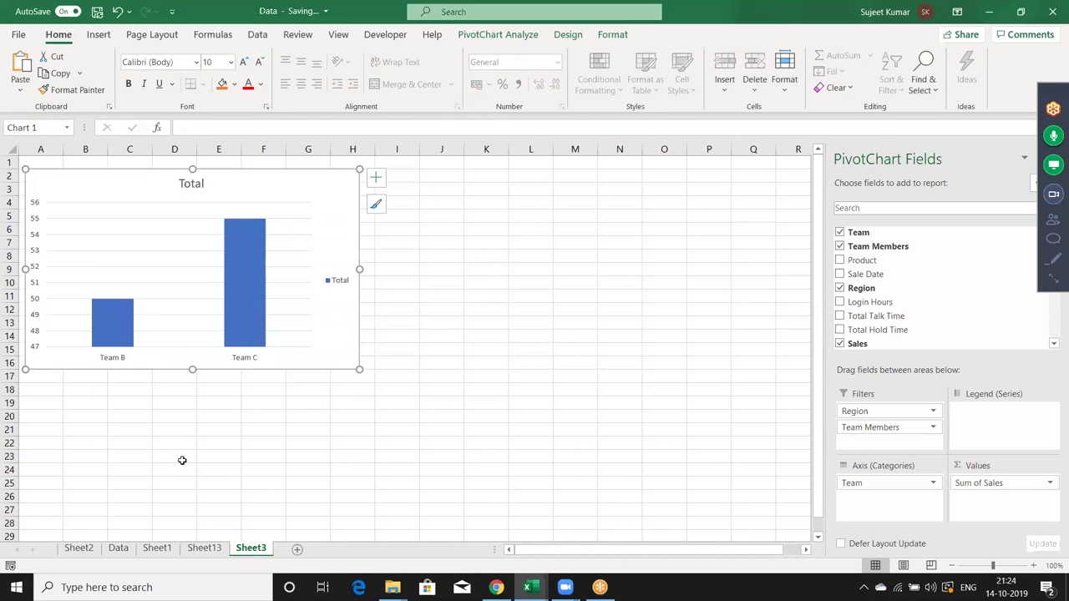
left_click(106, 418)
key("ctrl+v")
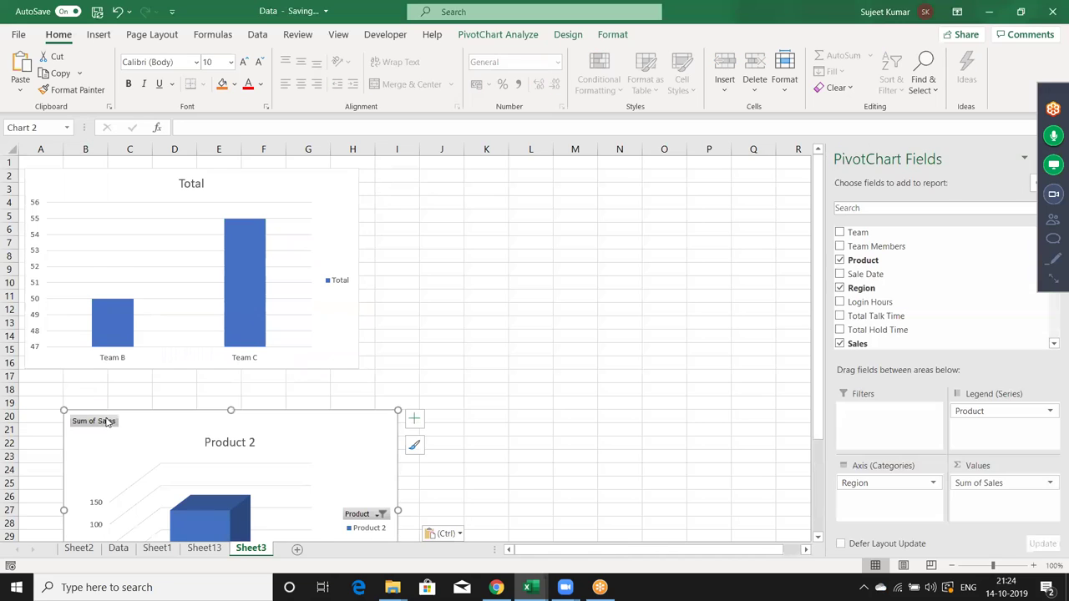
left_click_drag(148, 422, 108, 384)
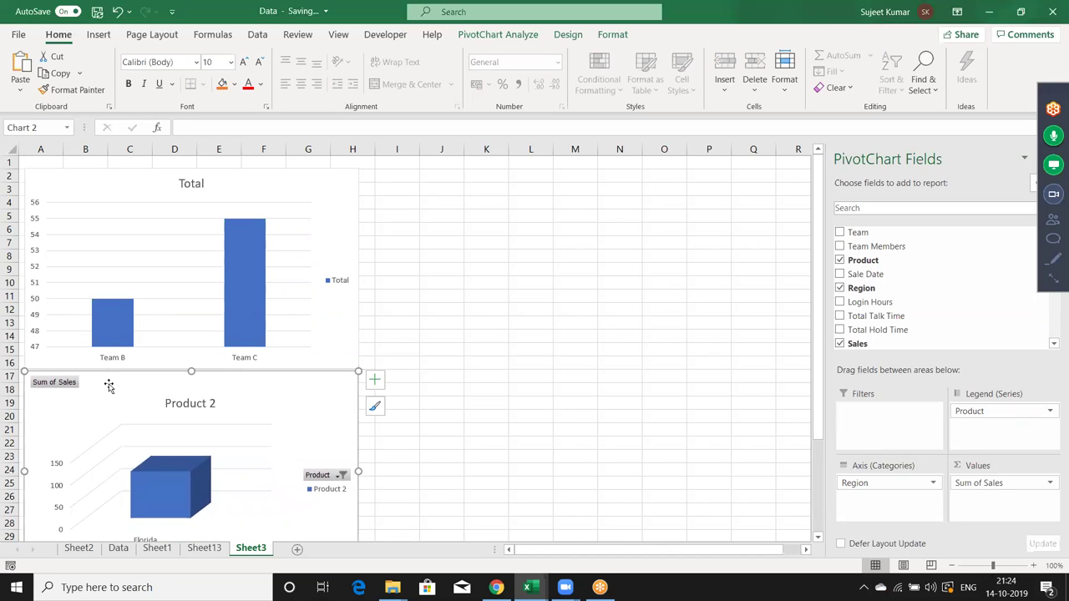
- Cut the Team Members, Product, Region and Team slicers from Sheet2 and paste them on Sheet3, shifted to column I
left_click(79, 551)
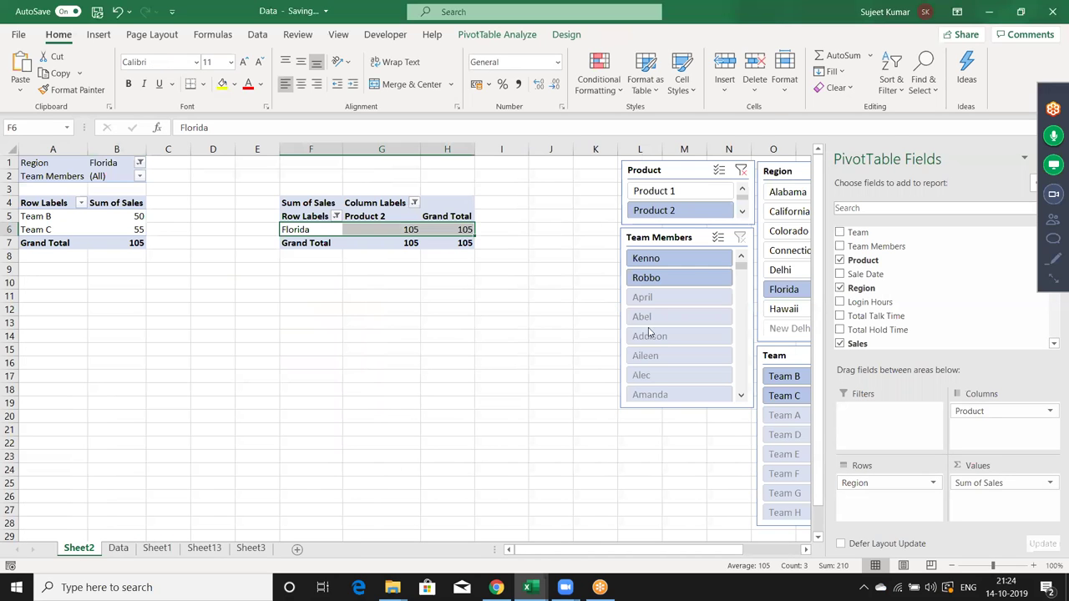
left_click(636, 238)
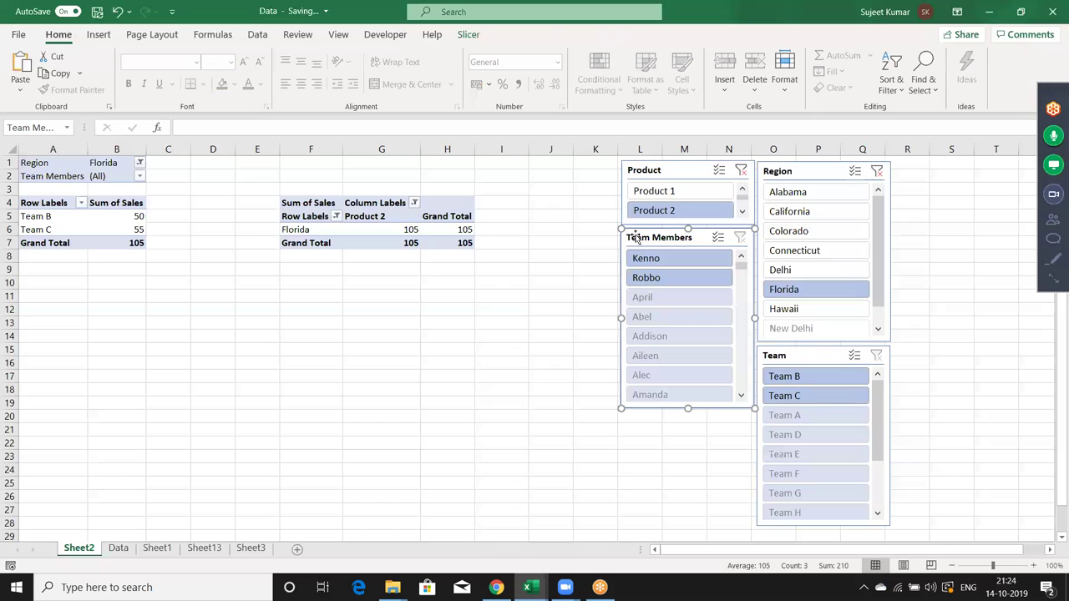
left_click(624, 191, "ctrl")
left_click(774, 173, "ctrl")
left_click(778, 354, "ctrl")
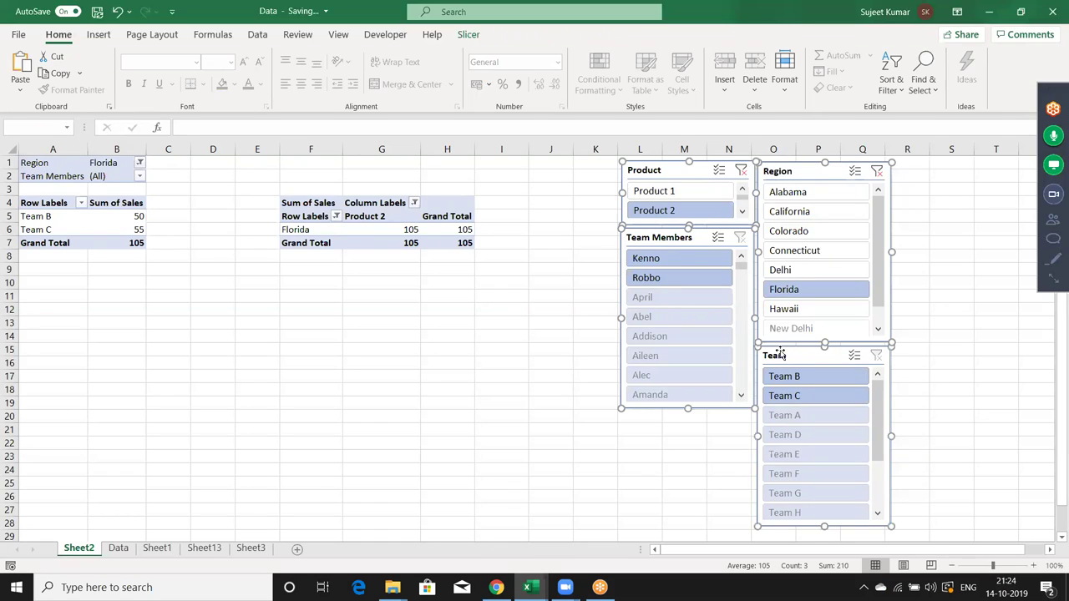
key("Delete")
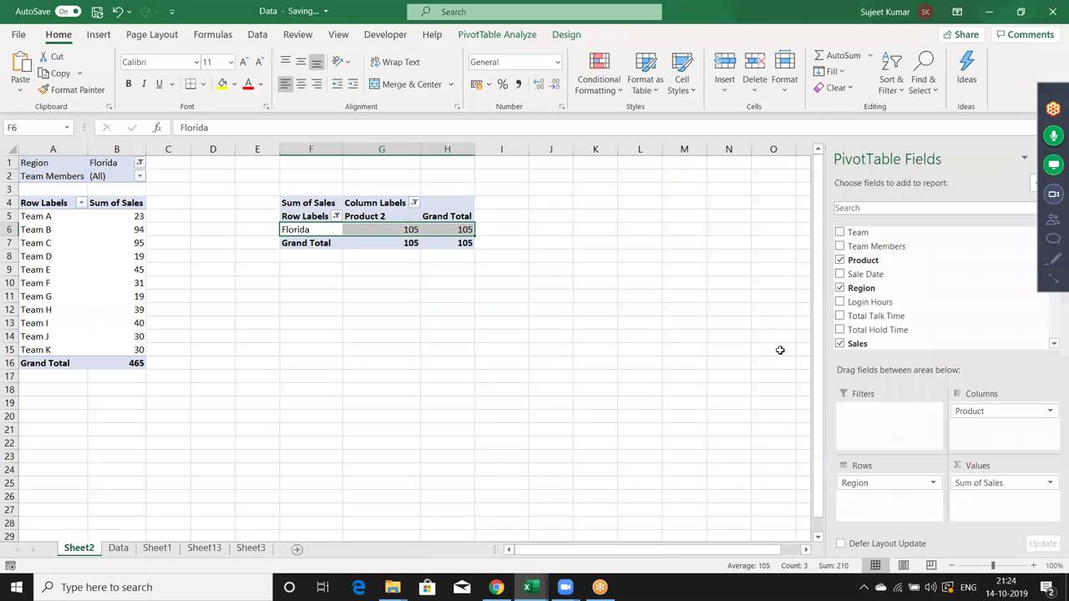
left_click(251, 549)
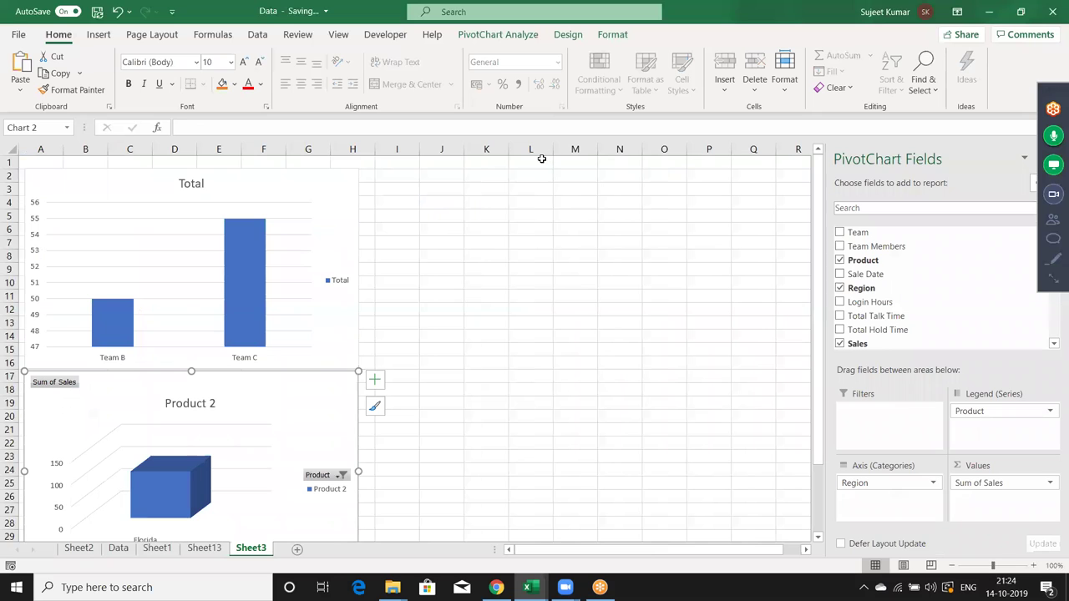
left_click(541, 161)
key("ctrl+v")
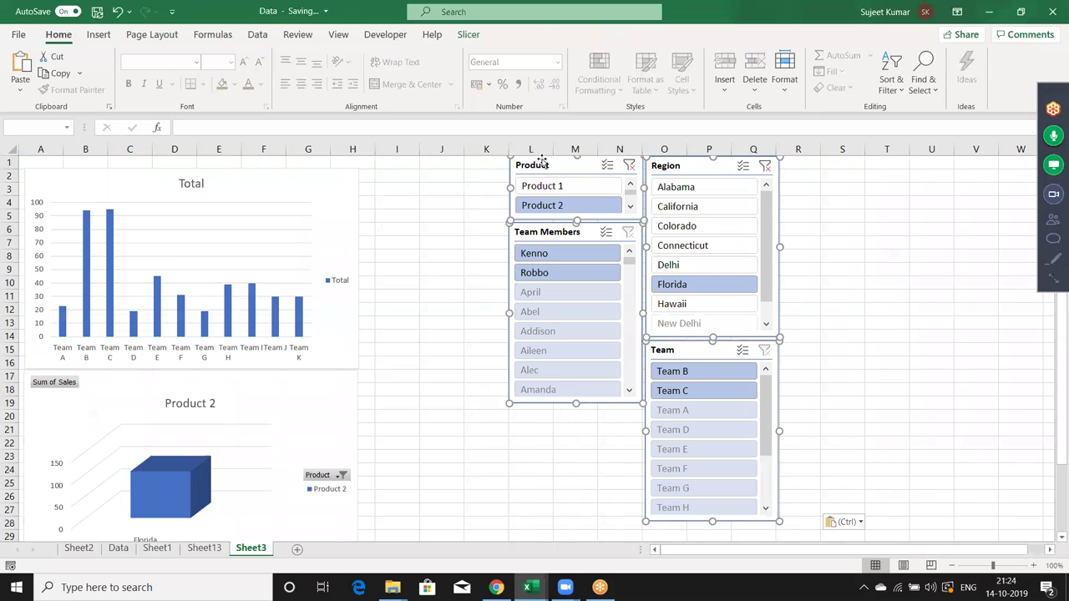
left_click_drag(541, 165, 409, 168)
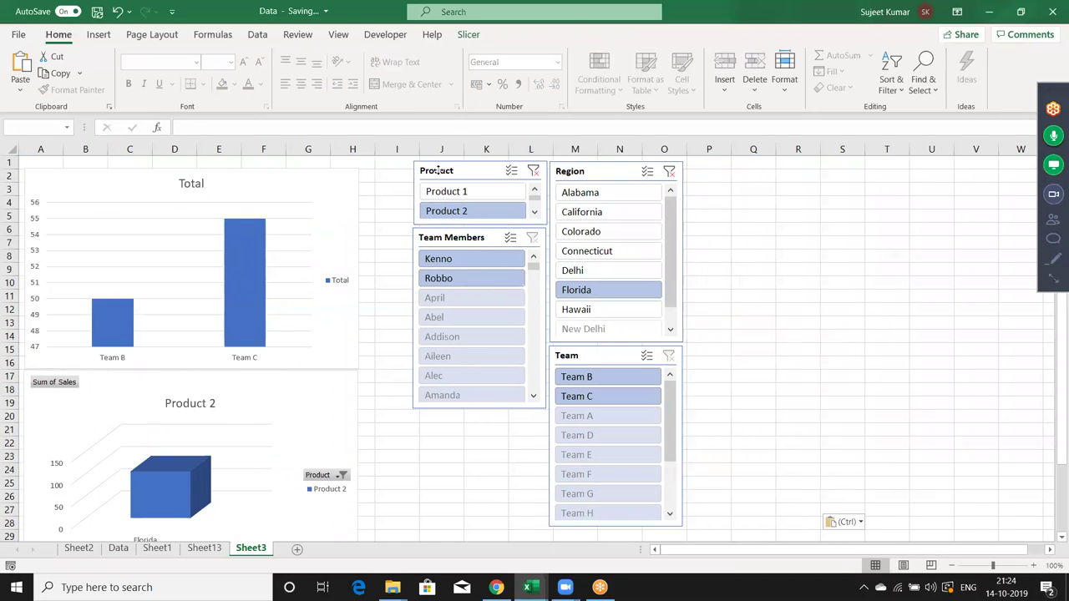
left_click(714, 213)
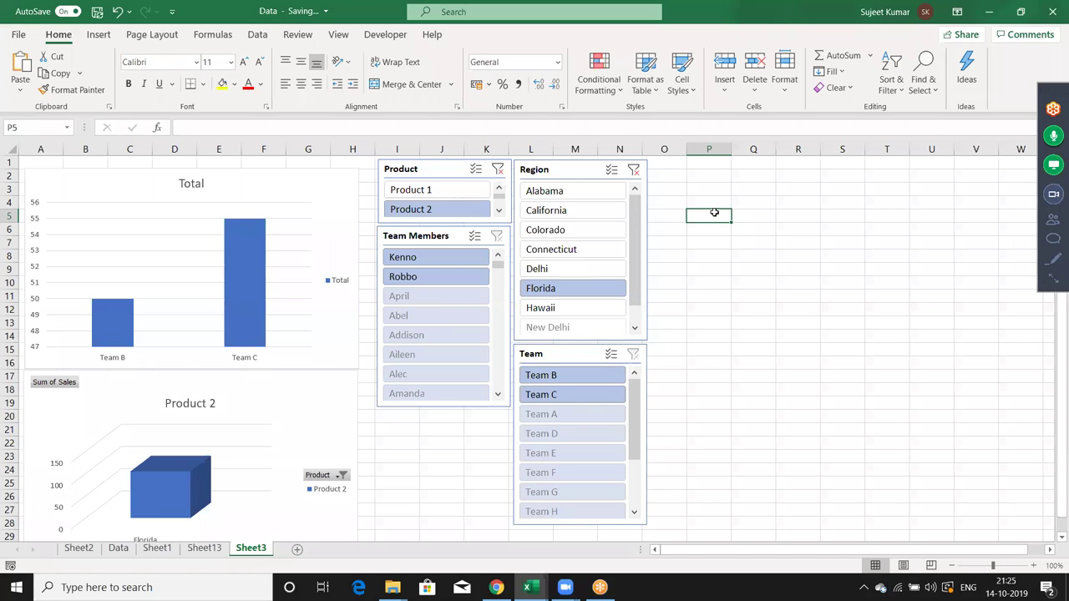
- Clear the Product and Region slicers, test the Florida and Team A filters, then clear them again
left_click(498, 170)
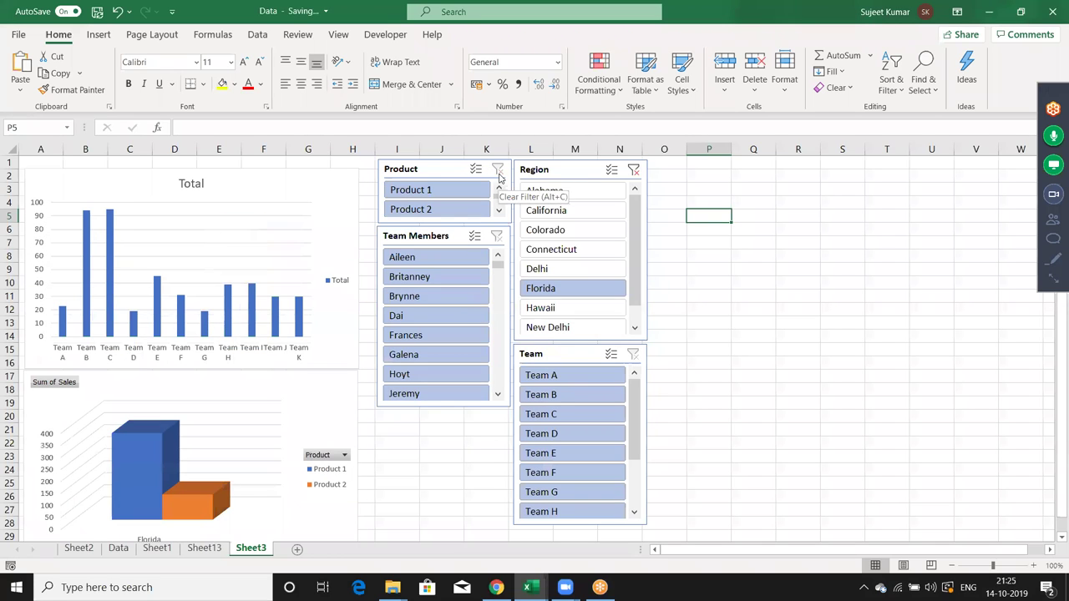
left_click(634, 170)
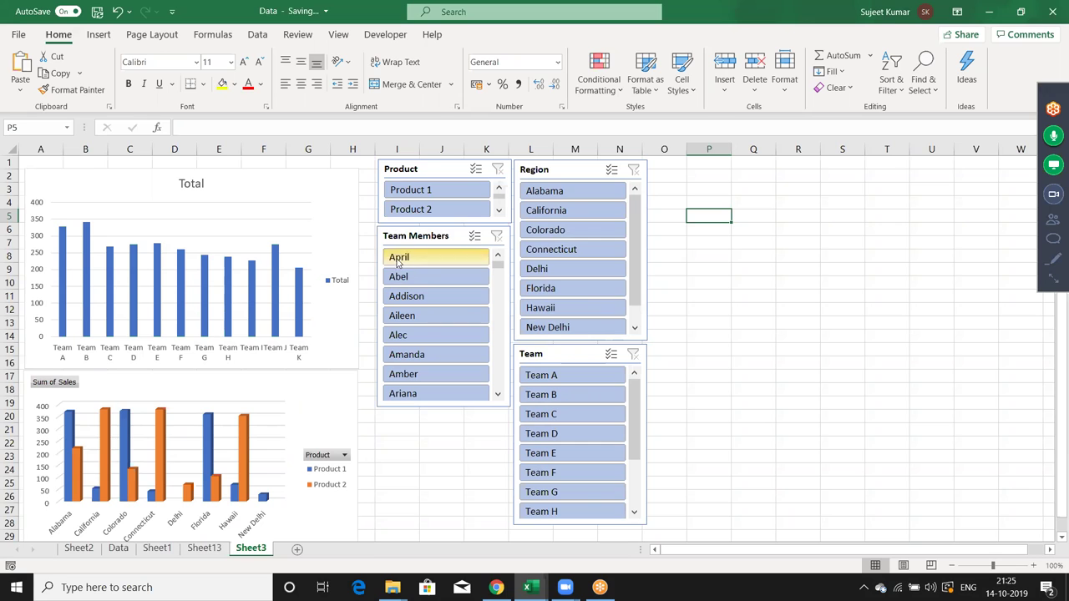
left_click(590, 292)
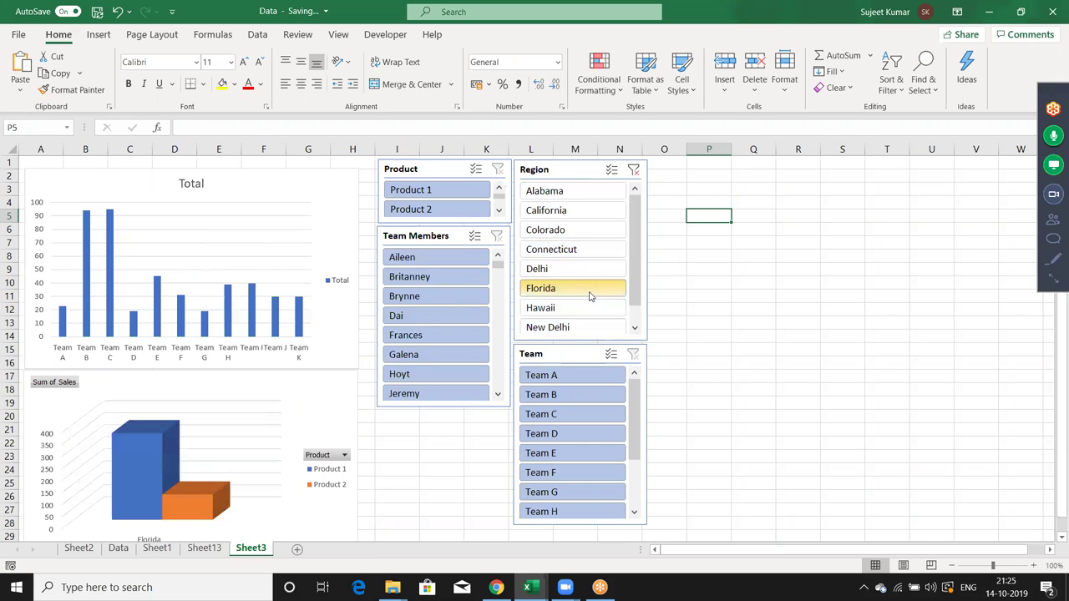
left_click(634, 170)
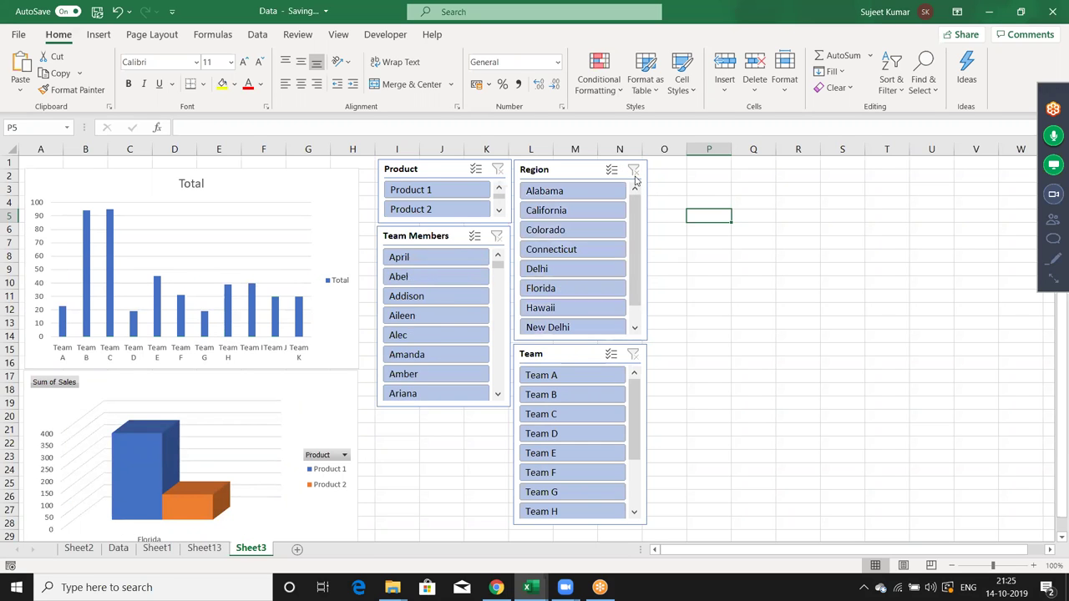
left_click(550, 379)
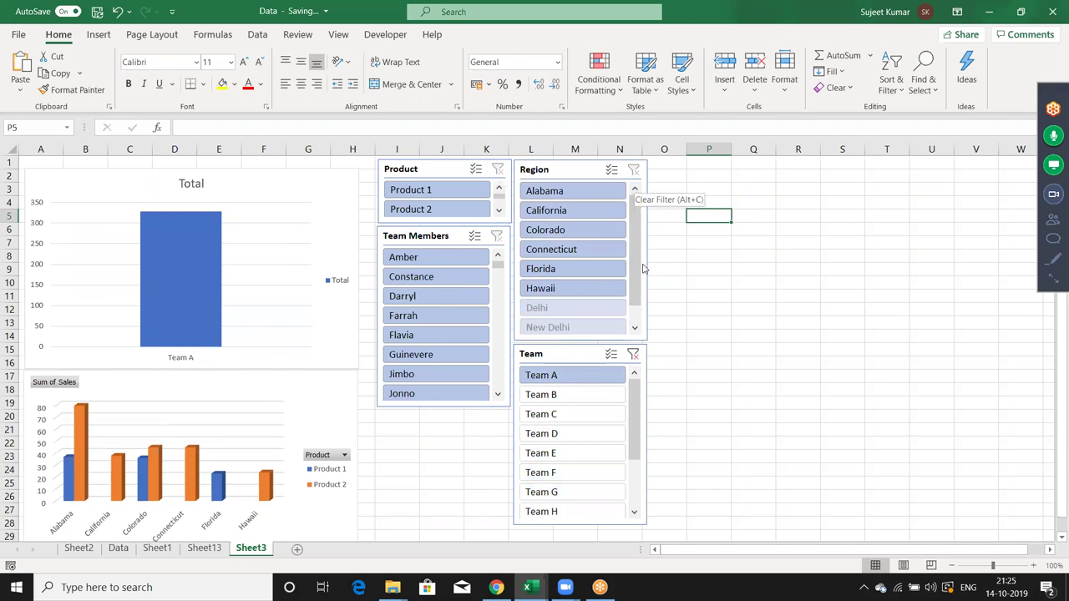
left_click(632, 354)
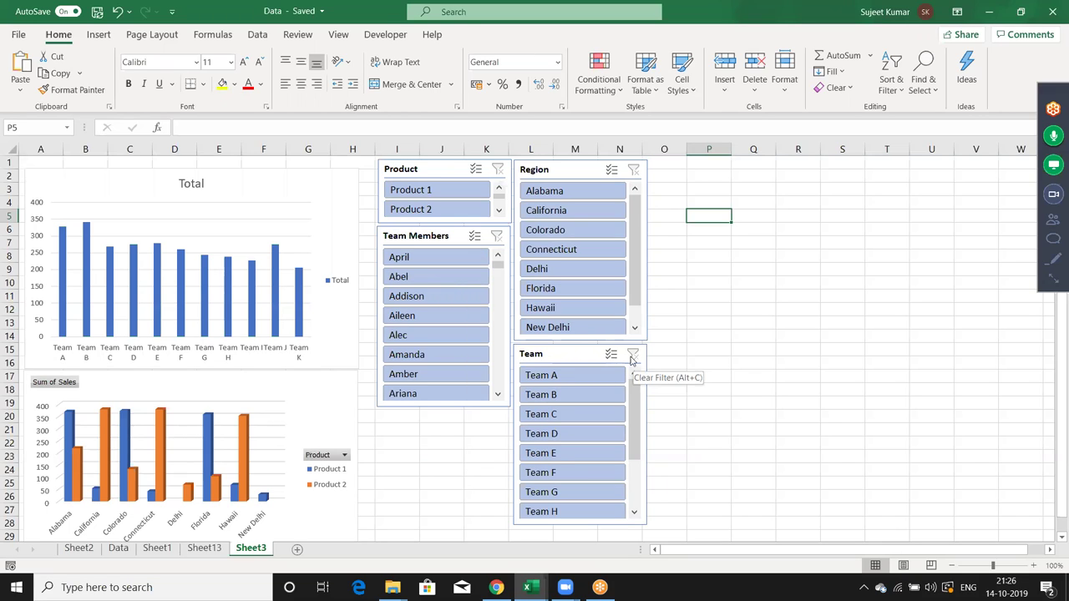
- Insert a PivotTable from the Data sheet range at Sheet2!$K$4 on the existing worksheet
left_click(127, 548)
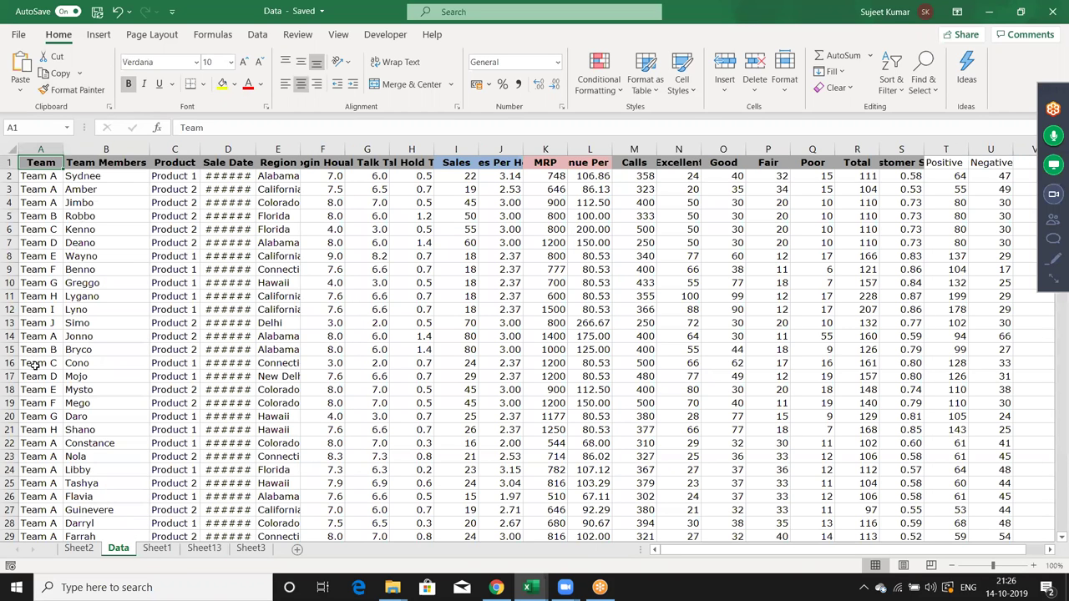
left_click(96, 36)
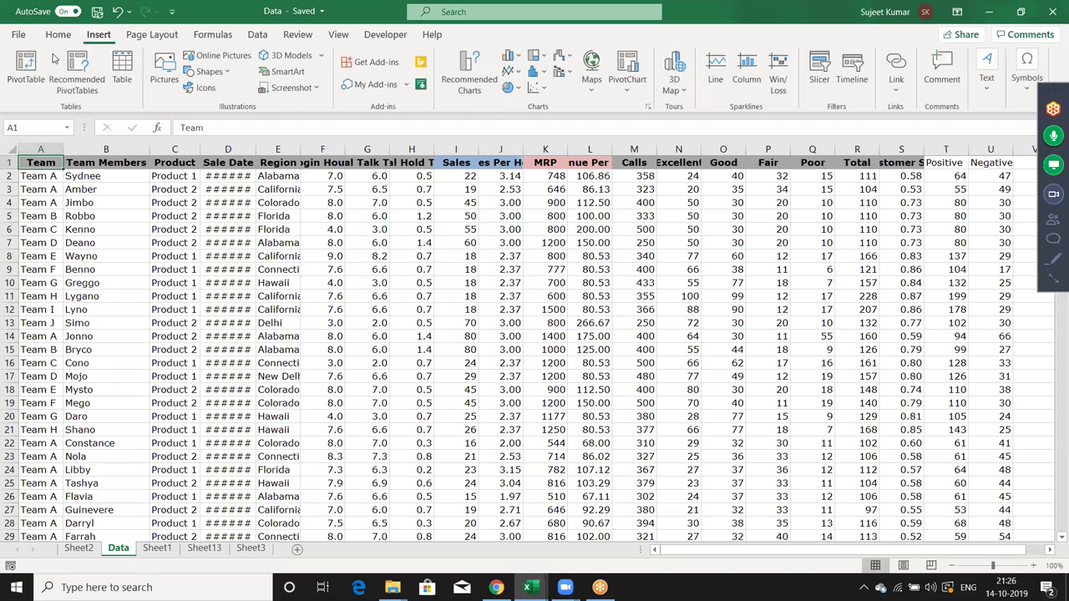
left_click(28, 67)
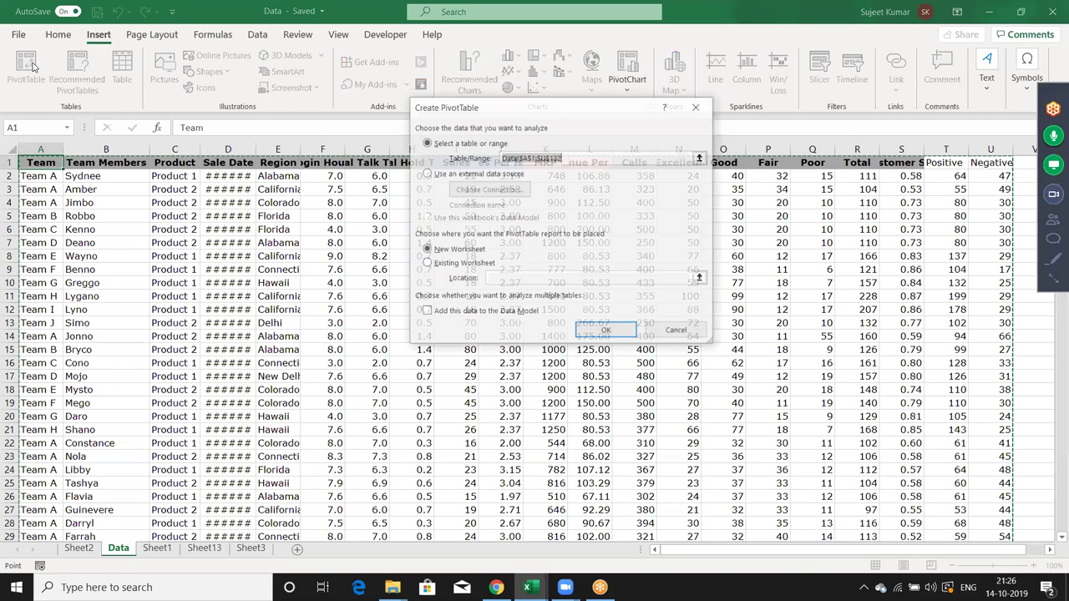
left_click(484, 265)
left_click(497, 279)
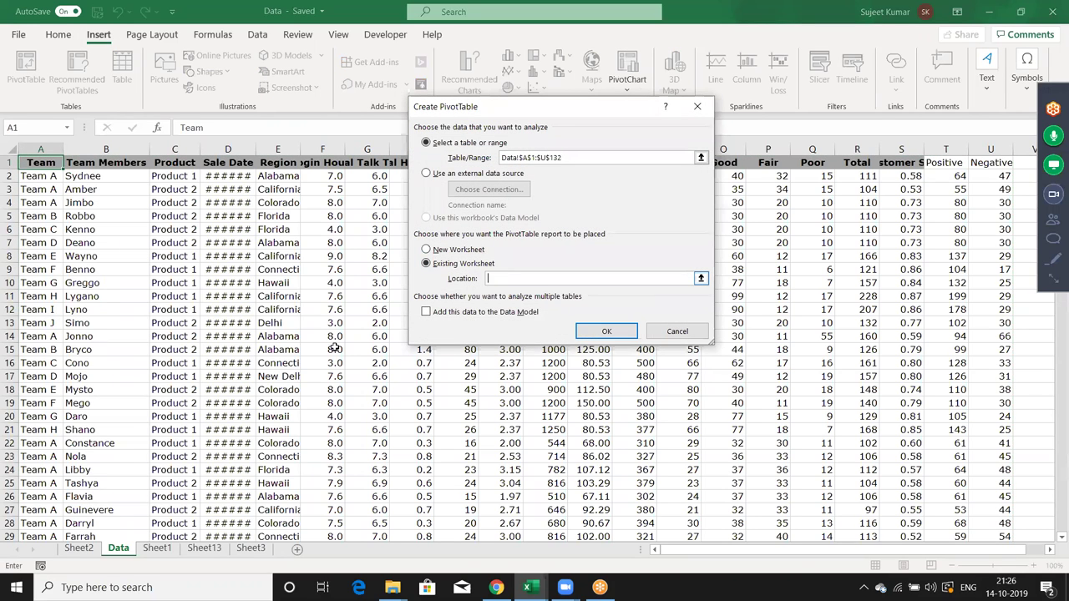
left_click(79, 548)
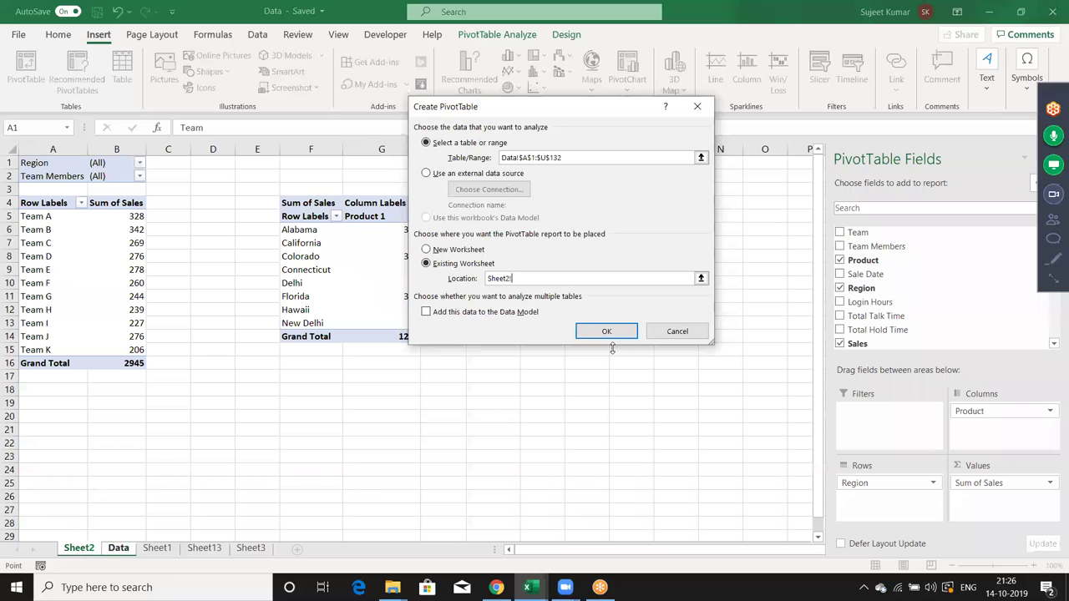
left_click_drag(539, 106, 357, 169)
left_click(607, 204)
left_click(434, 392)
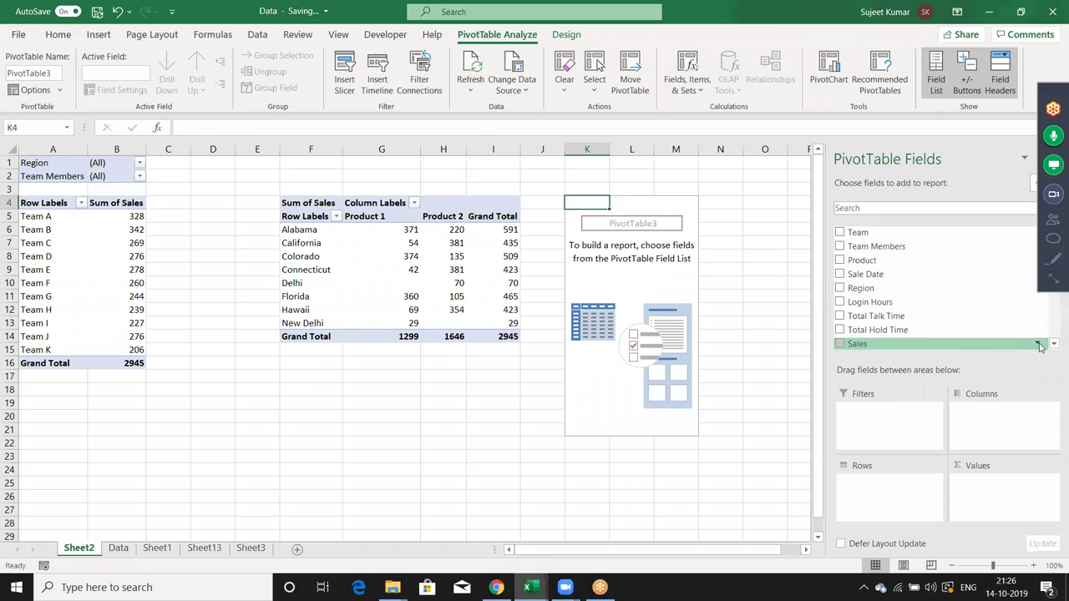
- Put Login Hours in the new pivot's Rows and Sales in its Values
left_click_drag(922, 302, 899, 489)
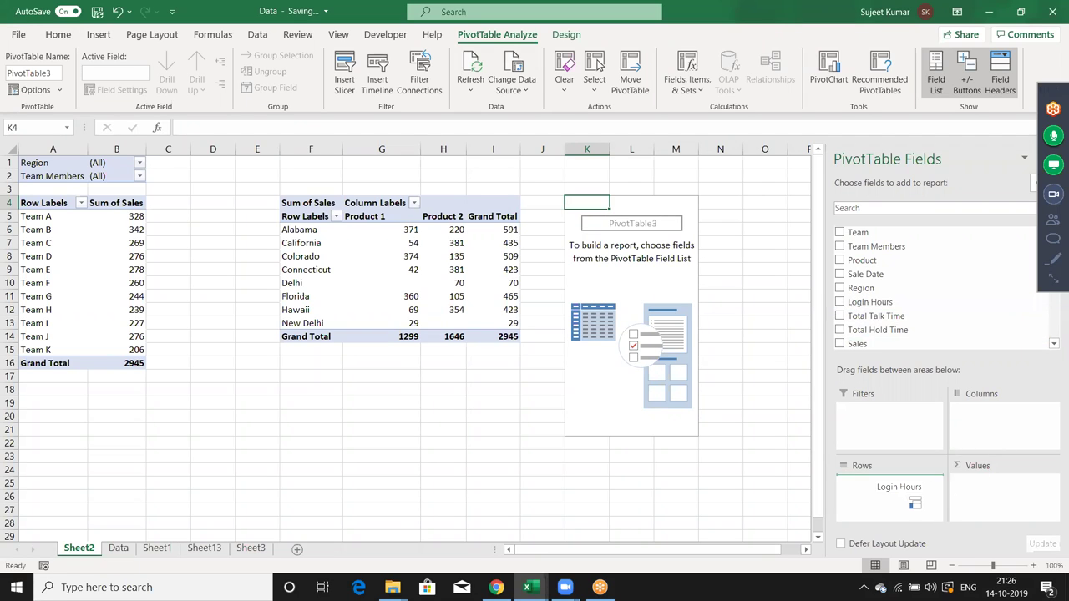
left_click(1053, 341)
mouse_move(956, 326)
left_mouse_down()
mouse_move(1041, 459)
mouse_move(1035, 496)
left_mouse_up()
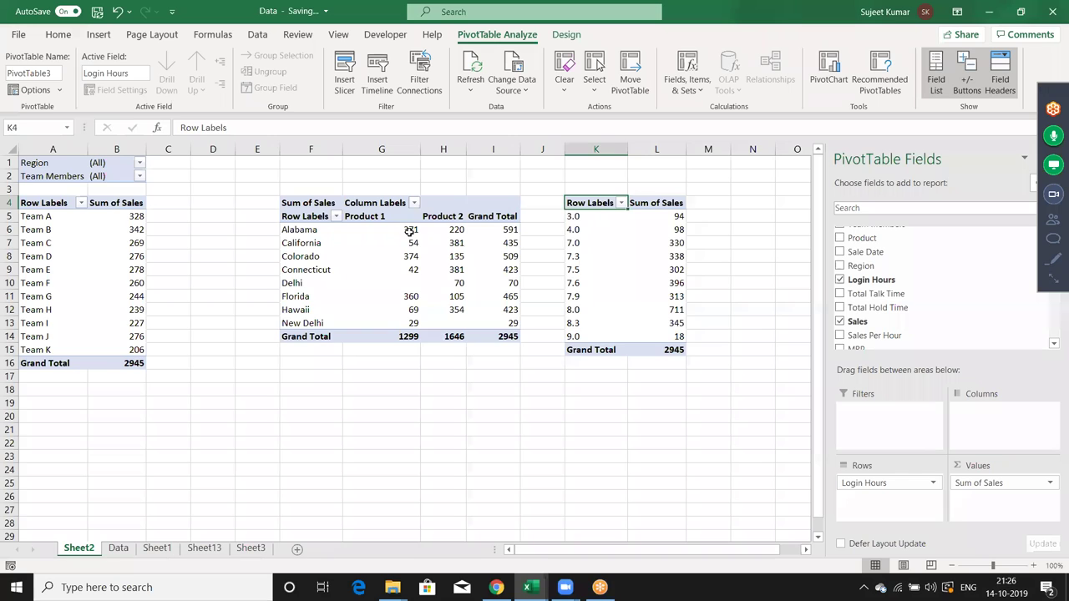
- Select the Login Hours pivot table and open its slicer Filter Connections
left_click(106, 242)
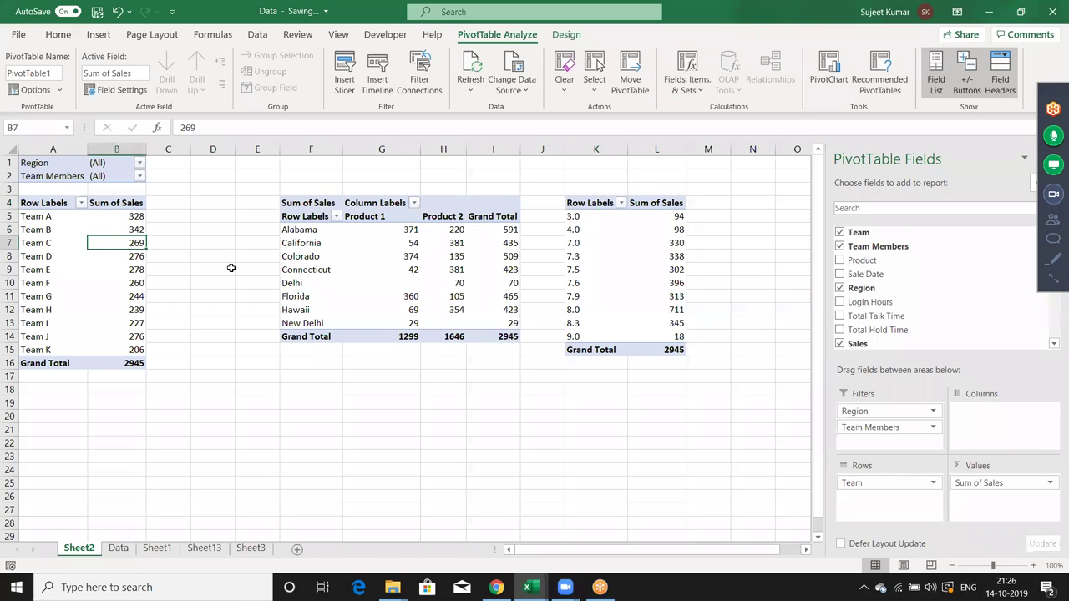
left_click(303, 258)
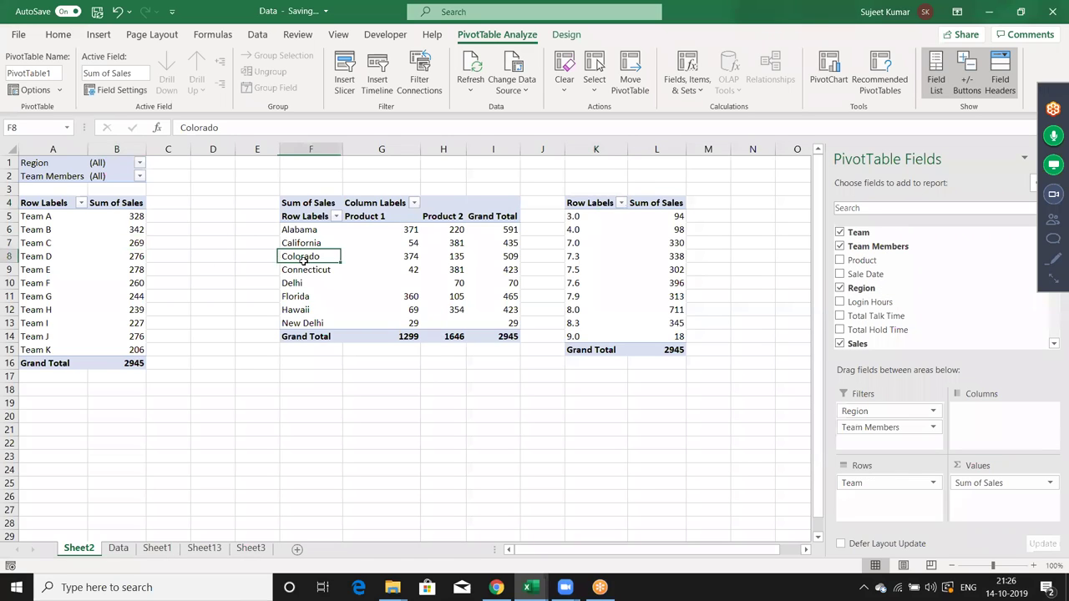
left_click(579, 257)
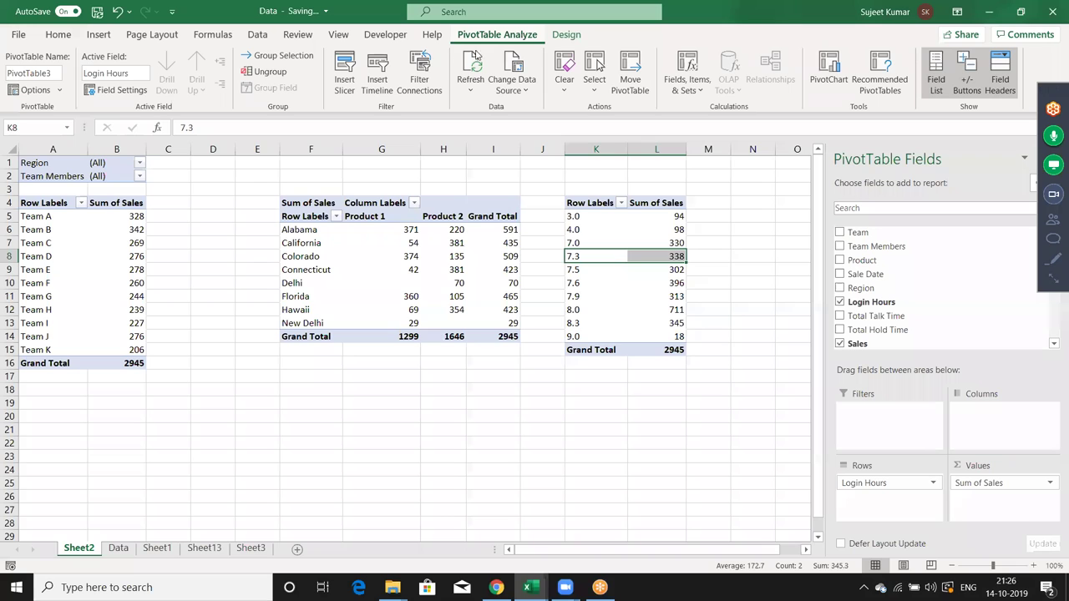
left_click(424, 81)
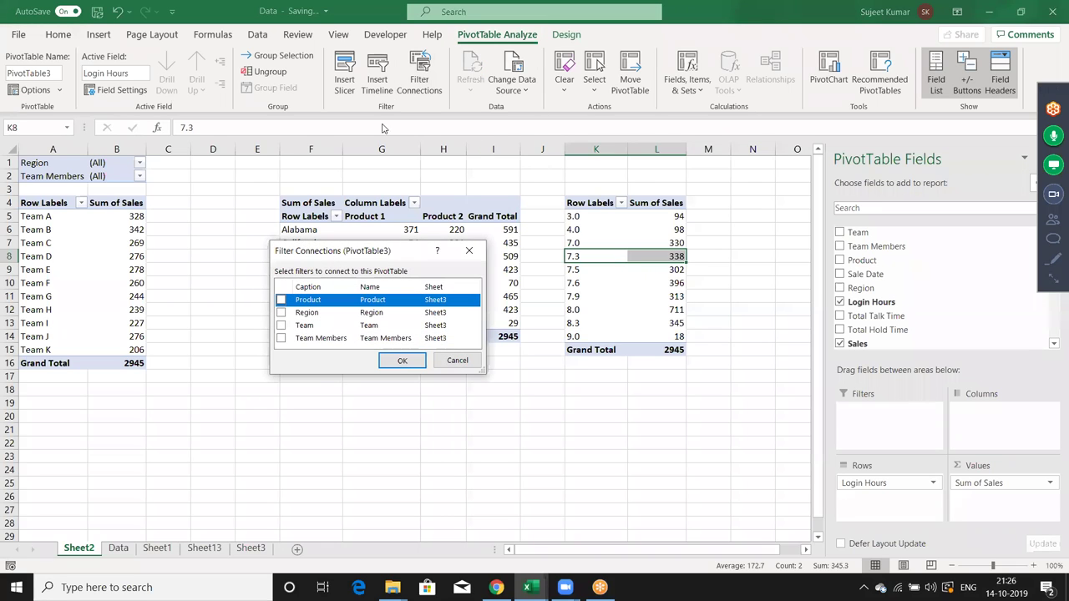
- Check Product, Region, Team and Team Members in PivotTable3's filter connections and confirm
left_click(280, 300)
left_click(280, 312)
left_click(280, 326)
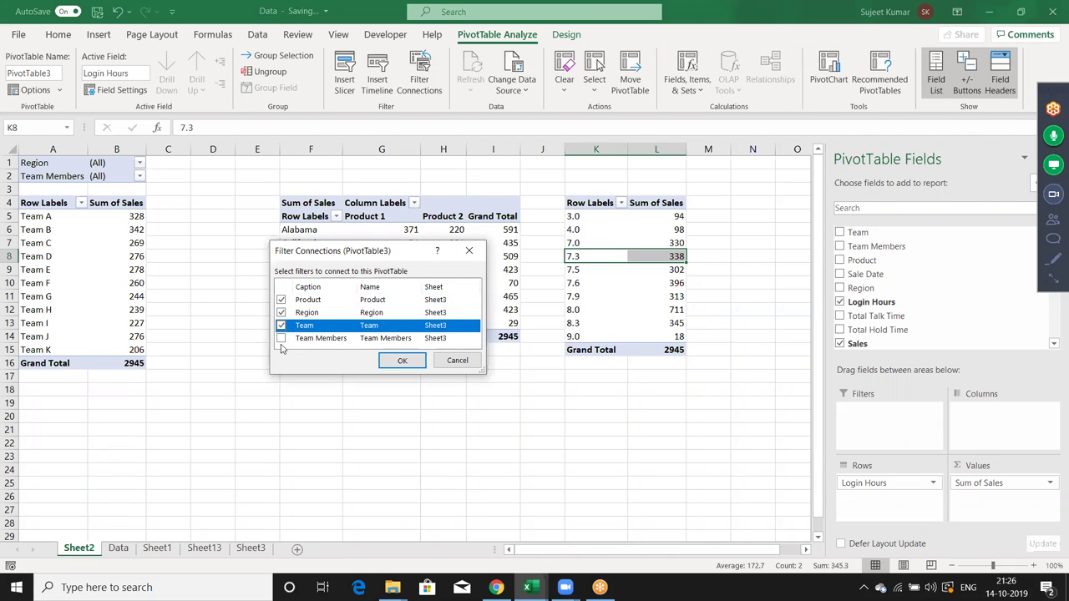
left_click(280, 338)
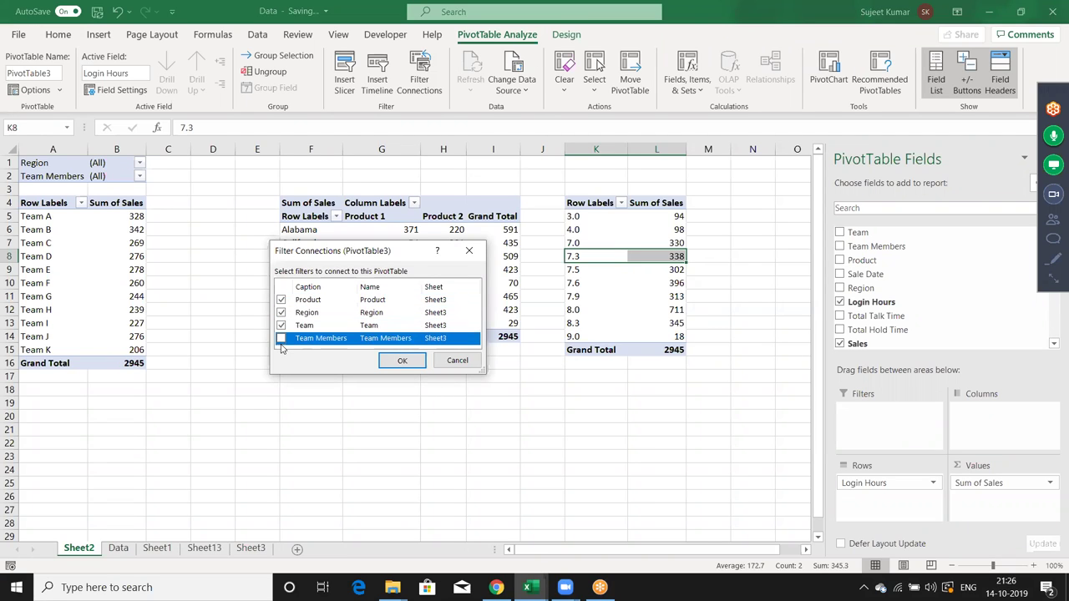
left_click(387, 360)
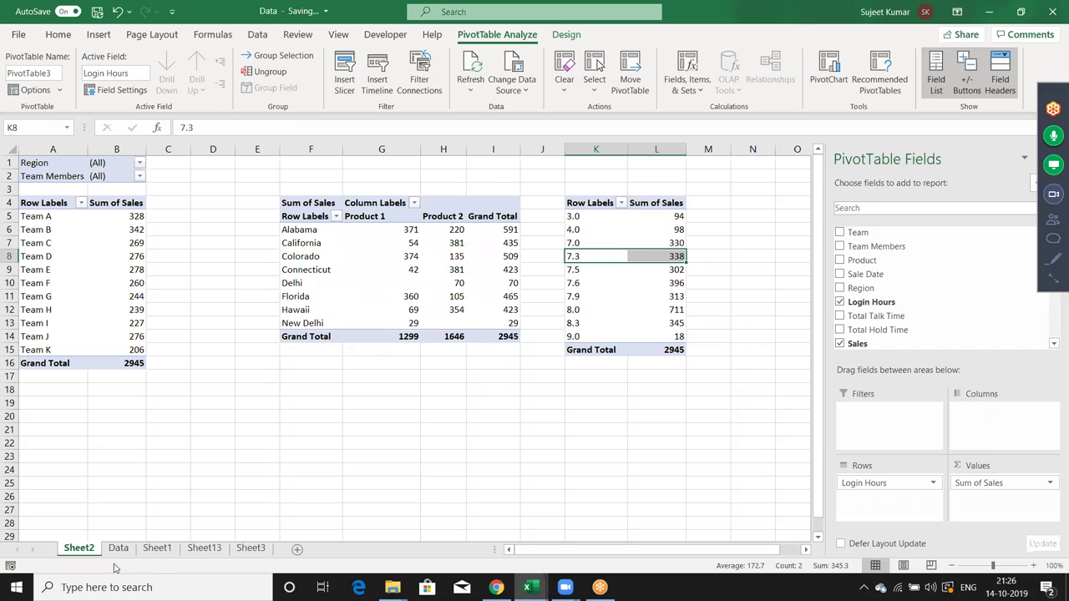
- Back on Sheet2, start a PivotChart and preview line, bar, area and scatter variants
left_click(248, 550)
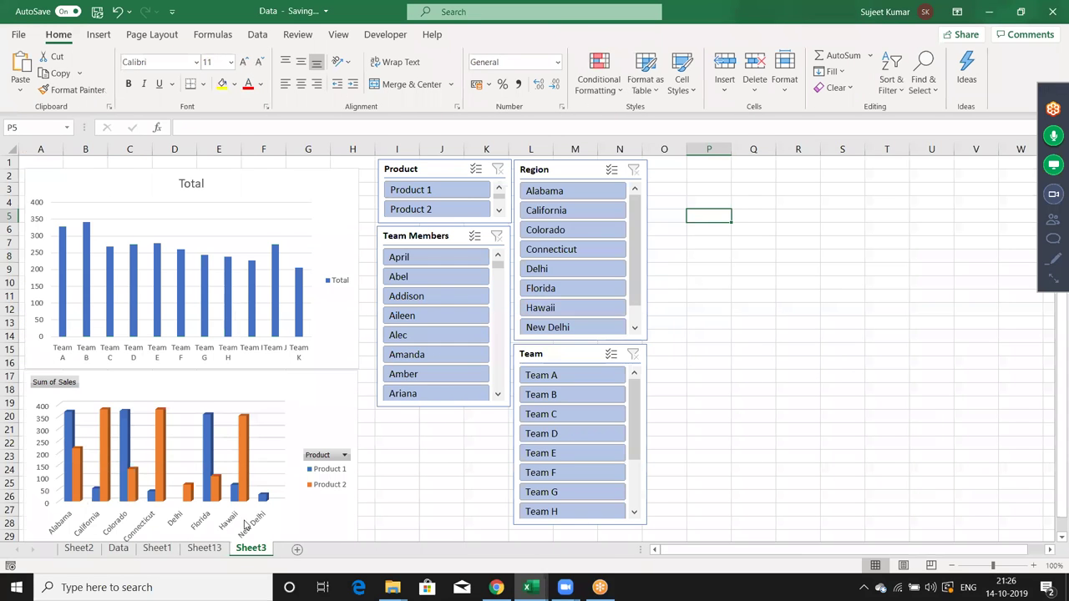
left_click(91, 550)
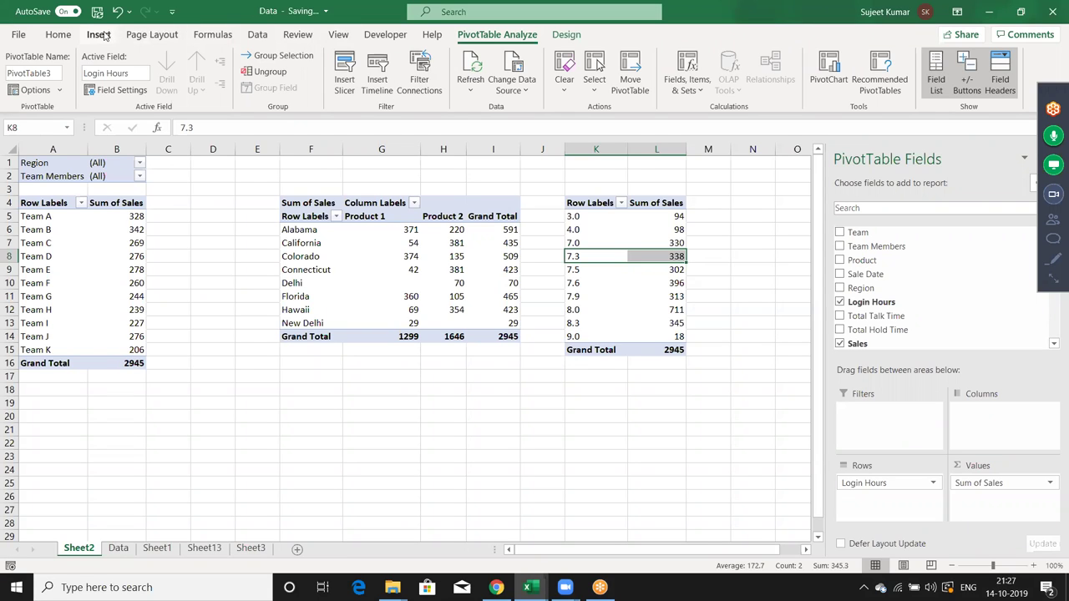
left_click(820, 82)
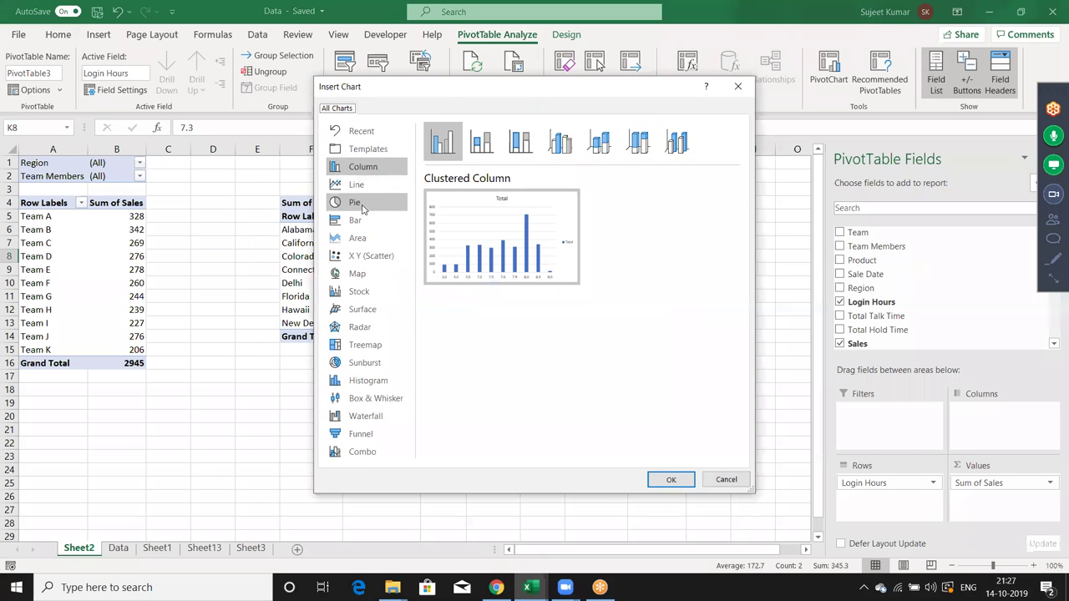
left_click(388, 191)
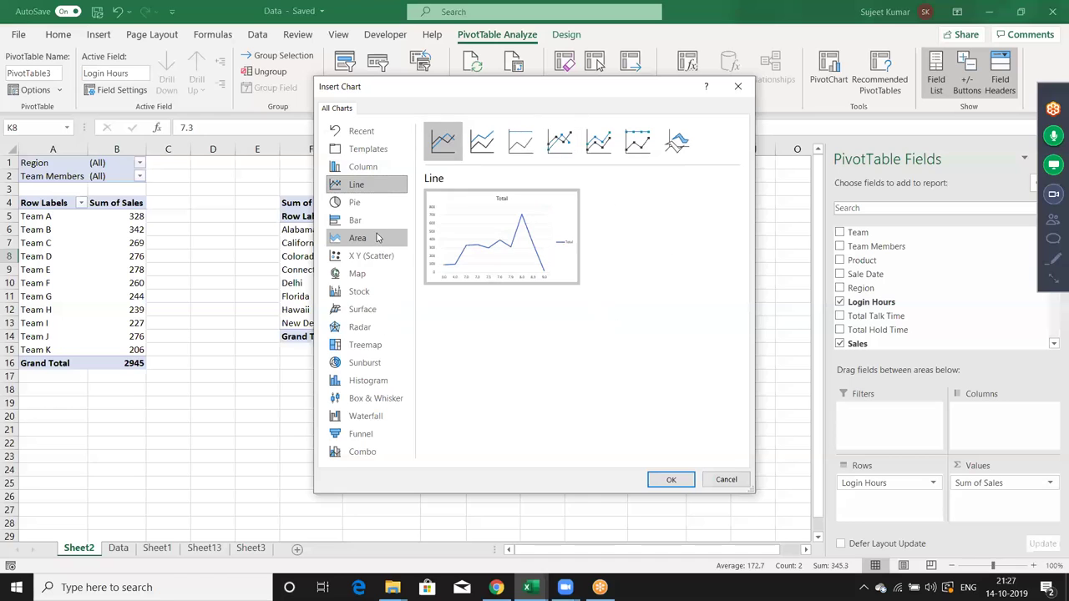
left_click(380, 226)
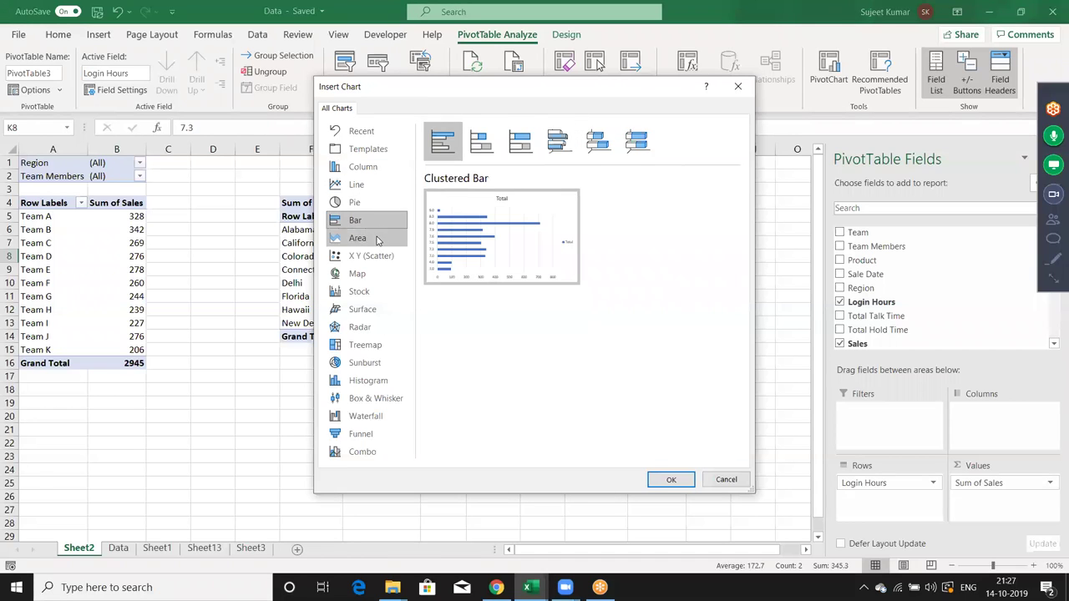
left_click(376, 238)
left_click(375, 256)
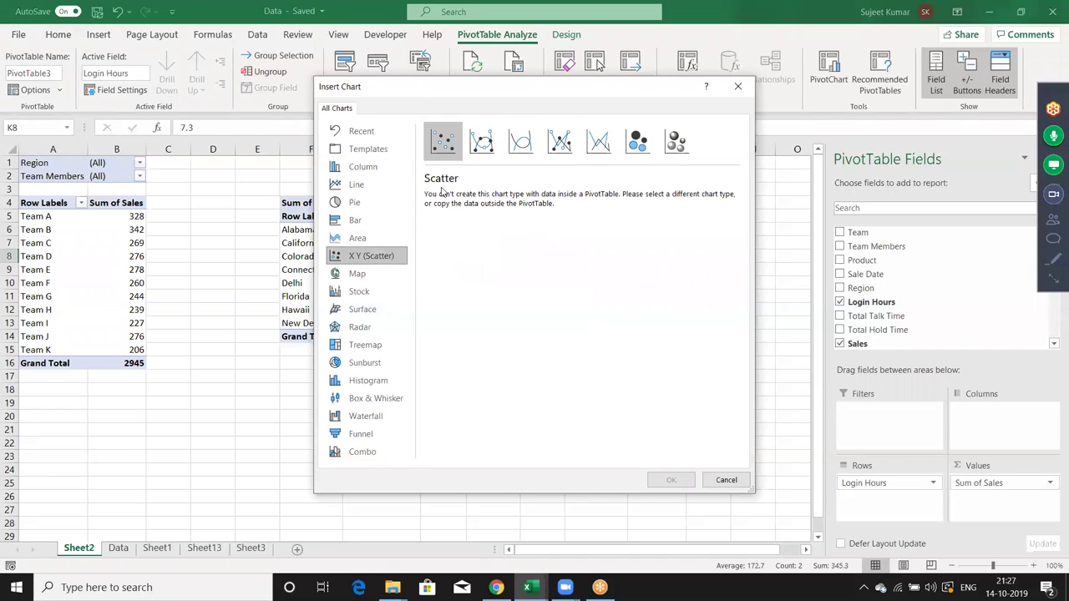
left_click(483, 142)
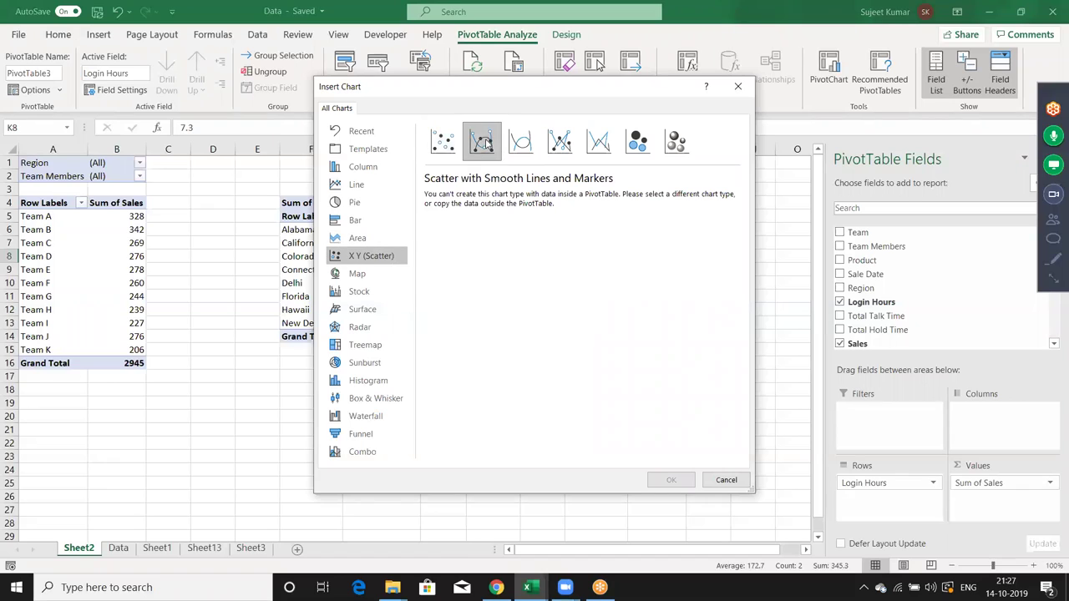
left_click(534, 145)
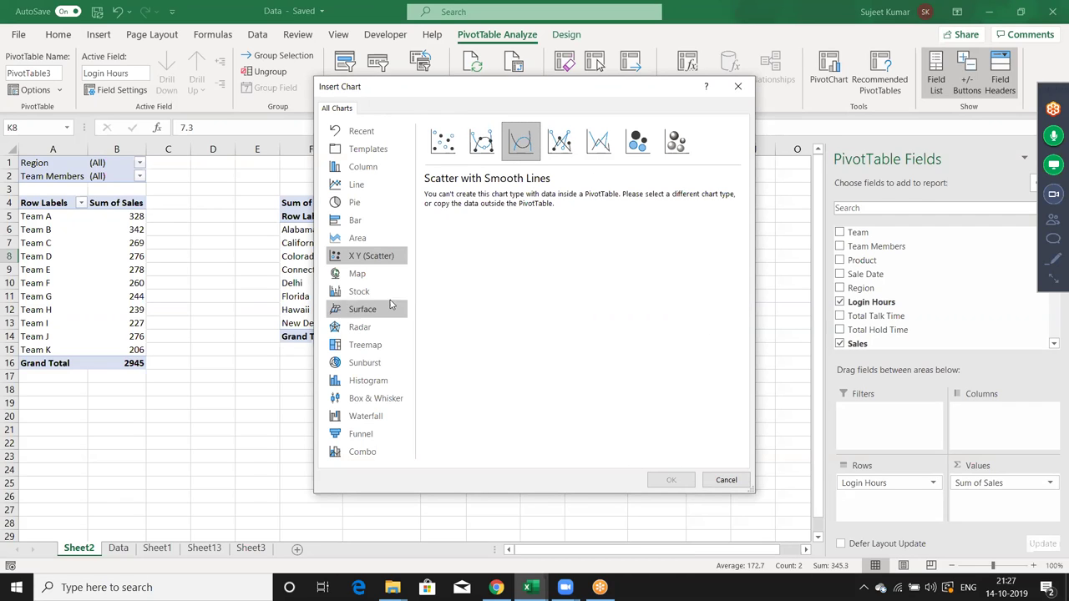
- Preview map, stock, surface, radar, sunburst, treemap, histogram, Pareto and waterfall types, then select Line
left_click(367, 274)
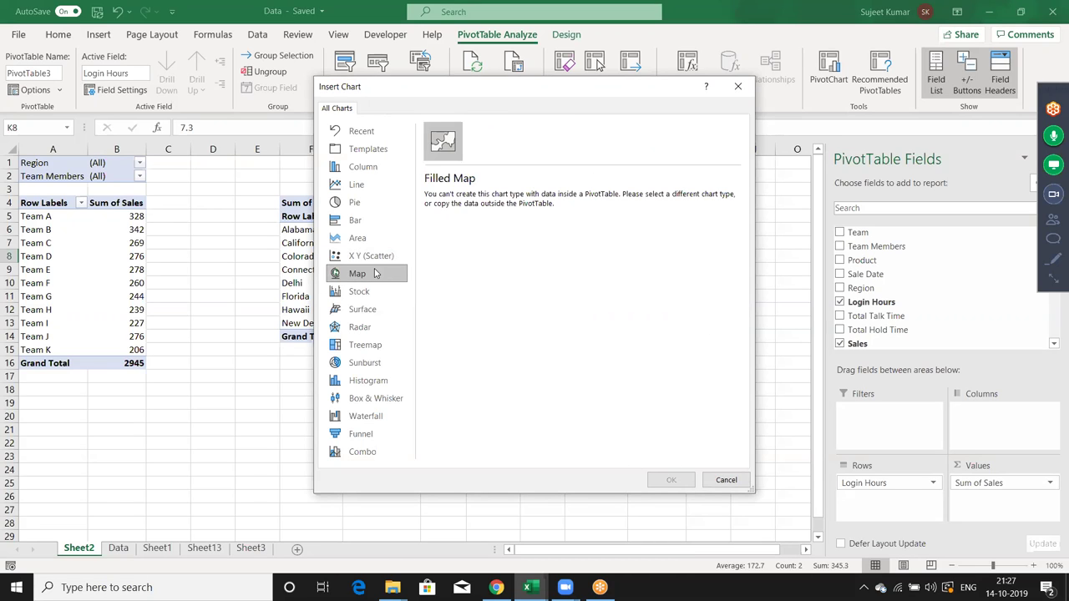
left_click(368, 291)
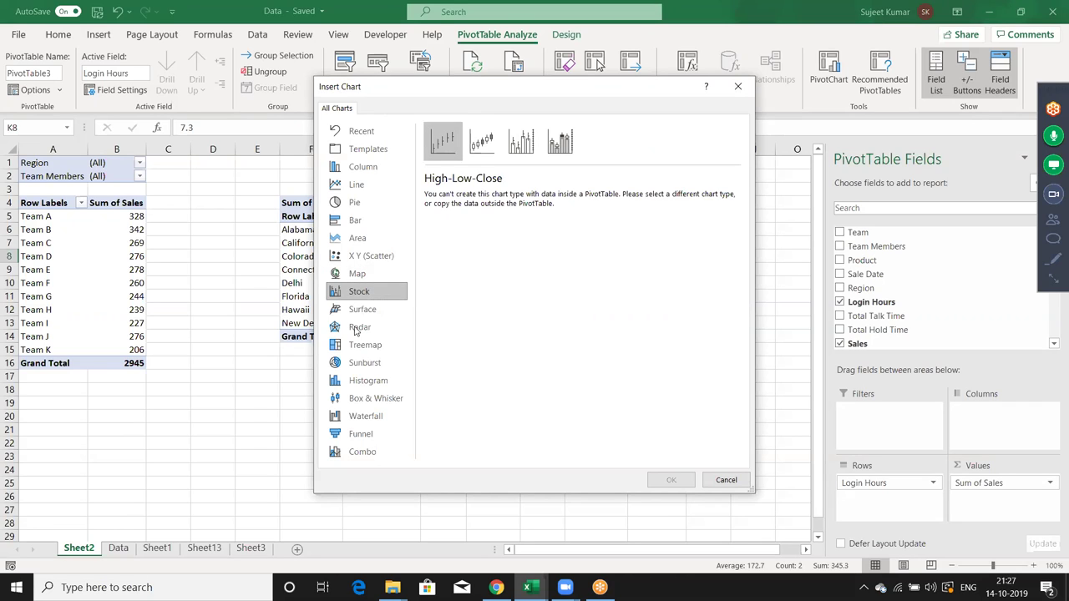
left_click(362, 313)
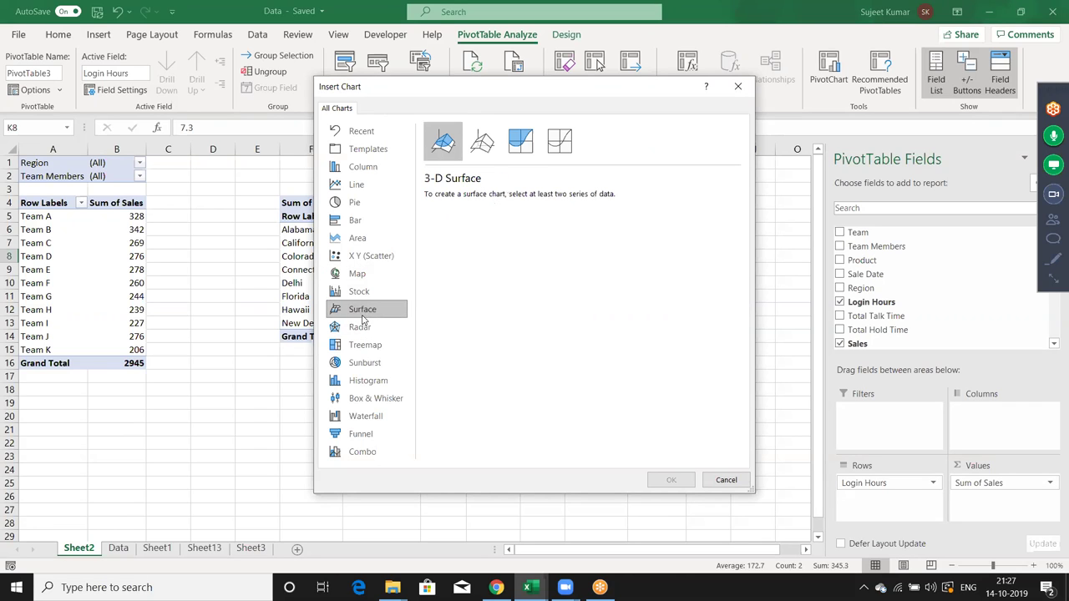
left_click(362, 326)
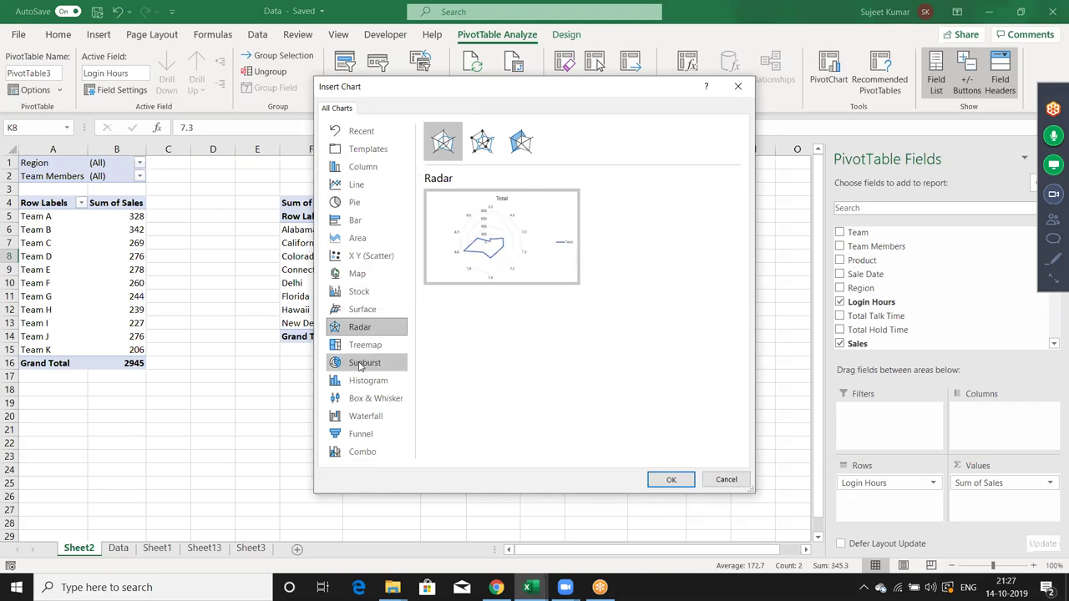
left_click(361, 364)
left_click(363, 349)
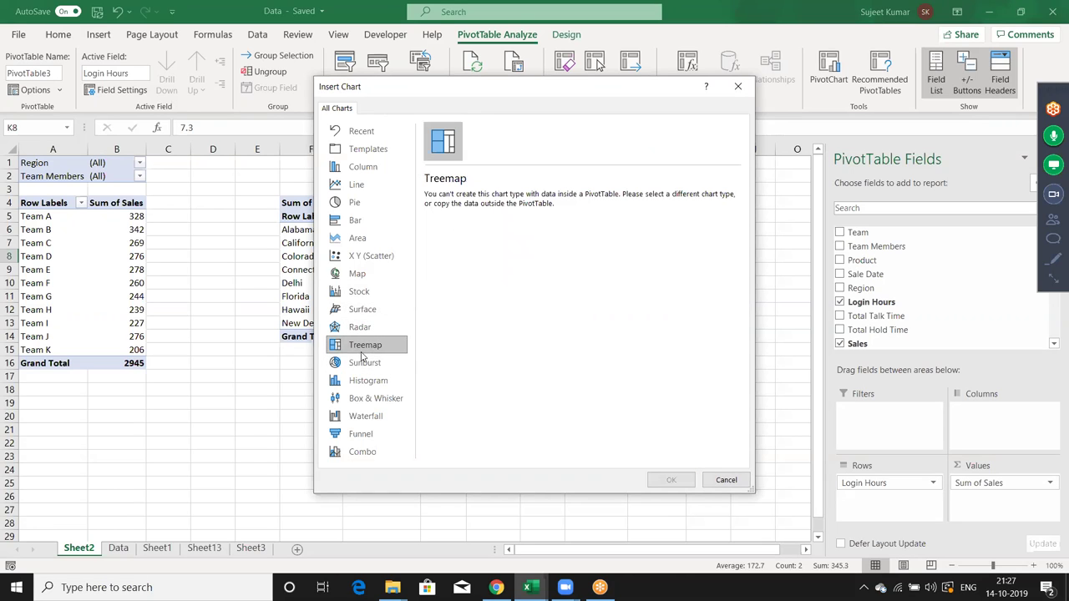
left_click(360, 384)
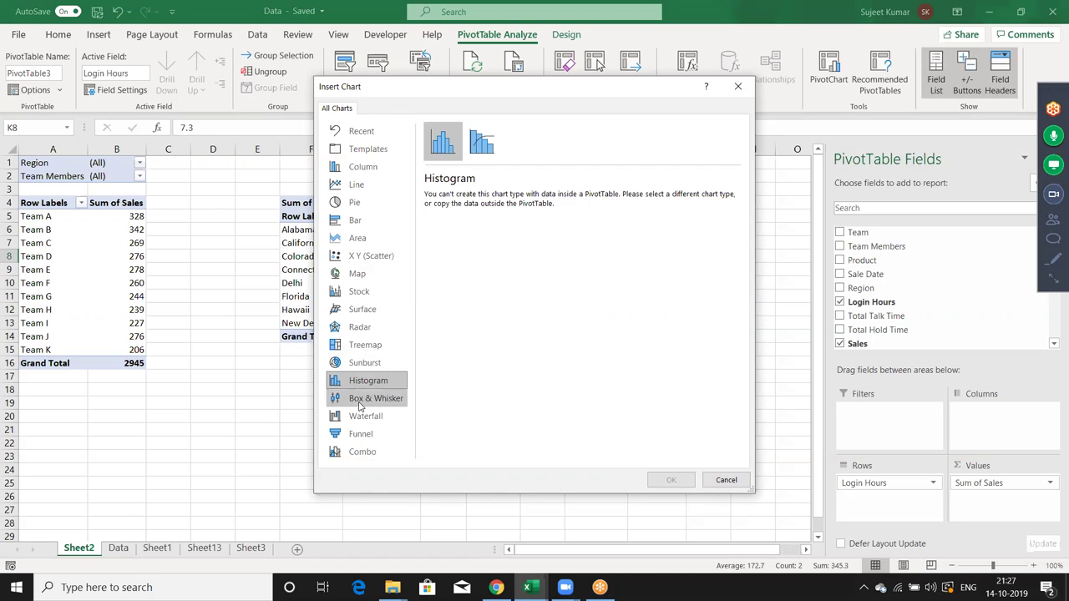
left_click(483, 144)
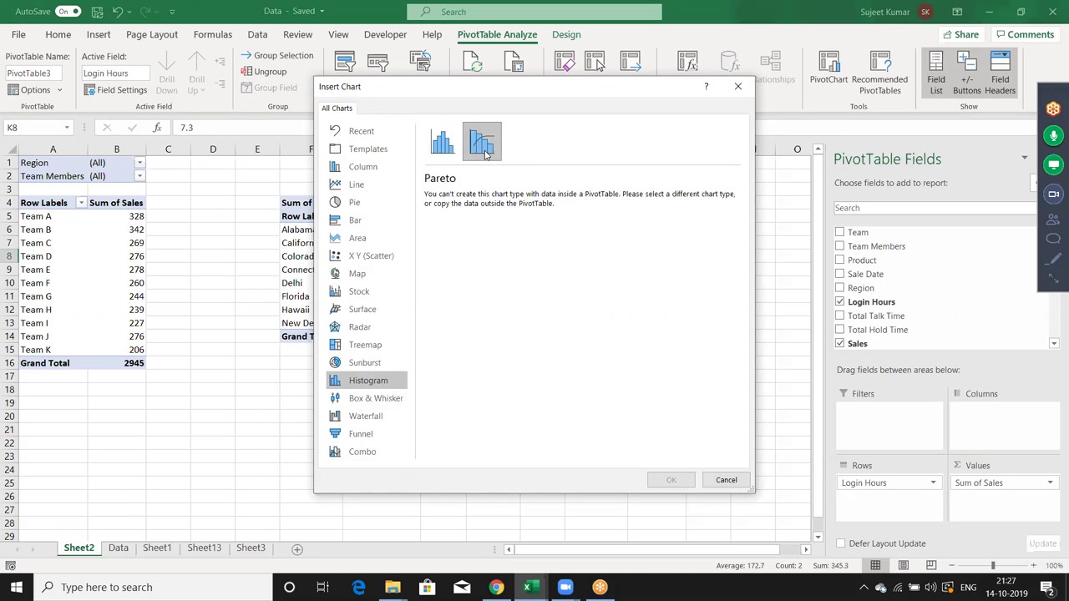
left_click(362, 418)
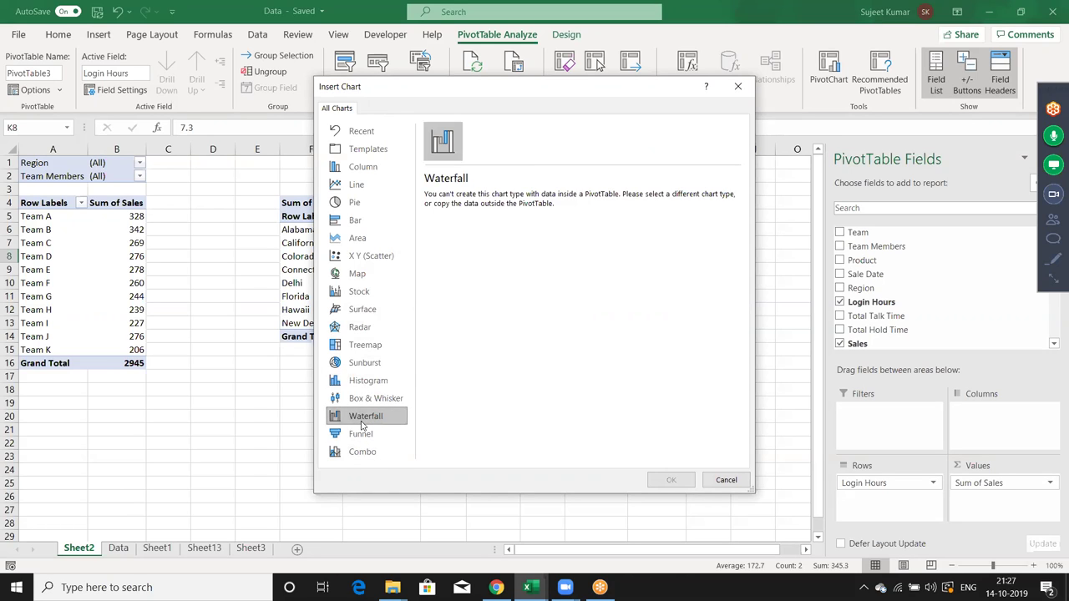
left_click(364, 172)
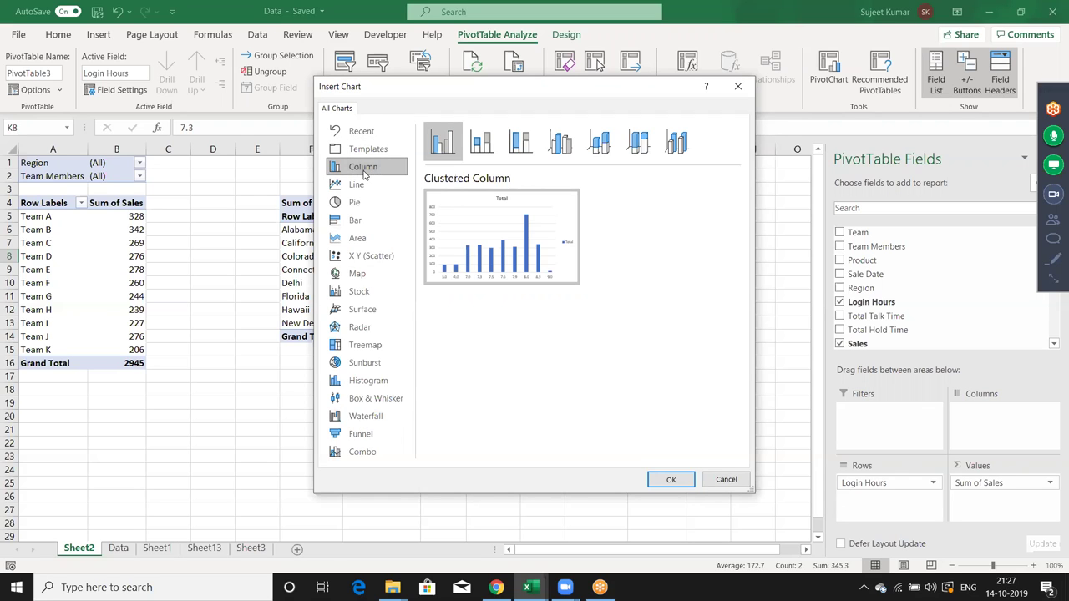
left_click(357, 189)
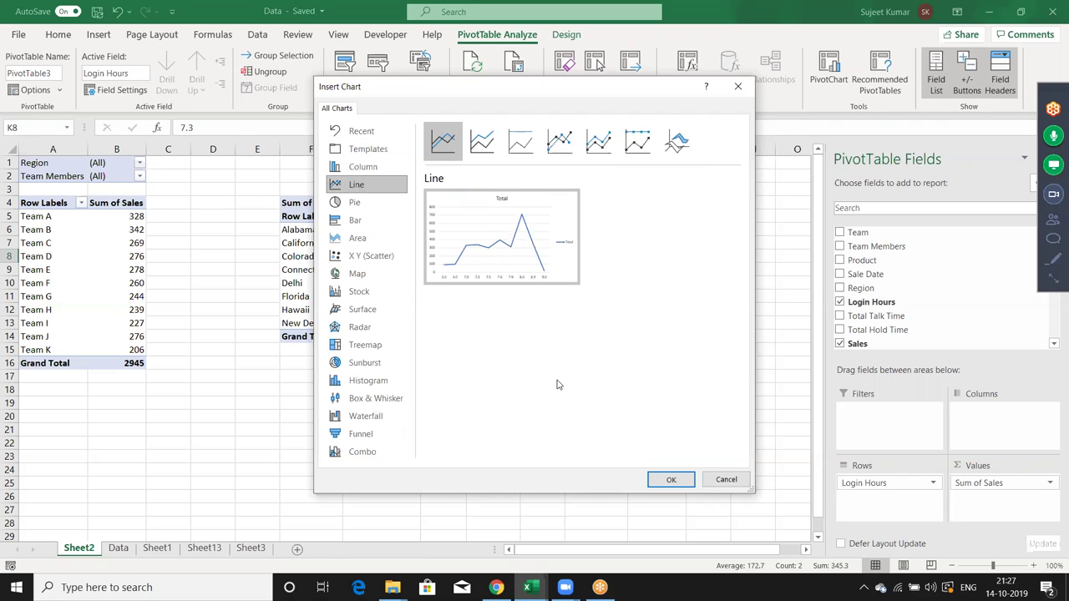
- Insert the Line PivotChart and move it from Sheet2 to cell P1 on Sheet3
left_click(665, 477)
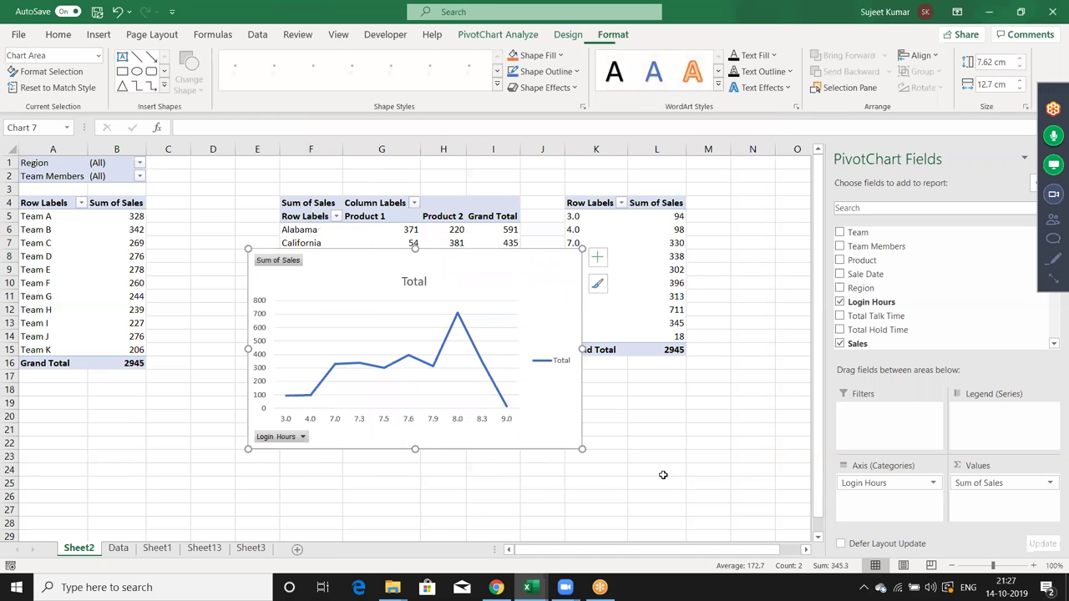
key("Delete")
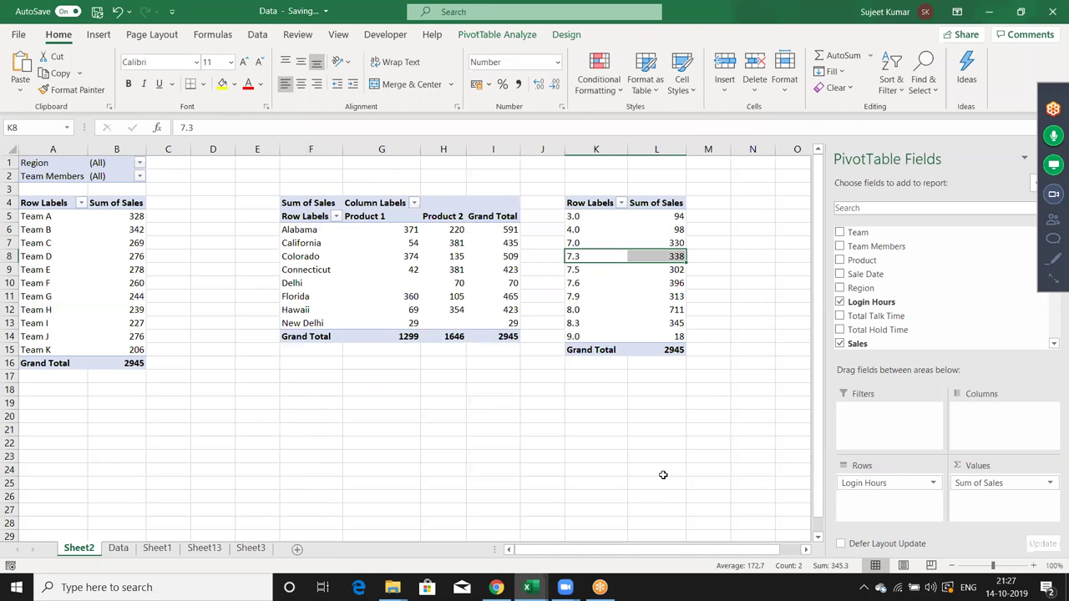
left_click(247, 548)
left_click(718, 170)
key("ctrl+v")
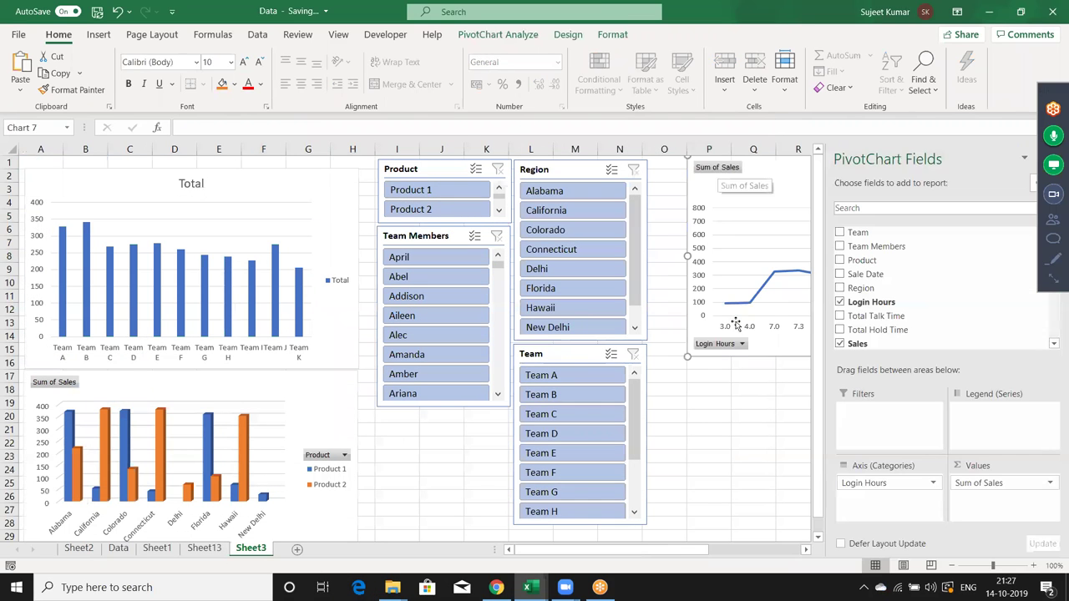
left_click(734, 389)
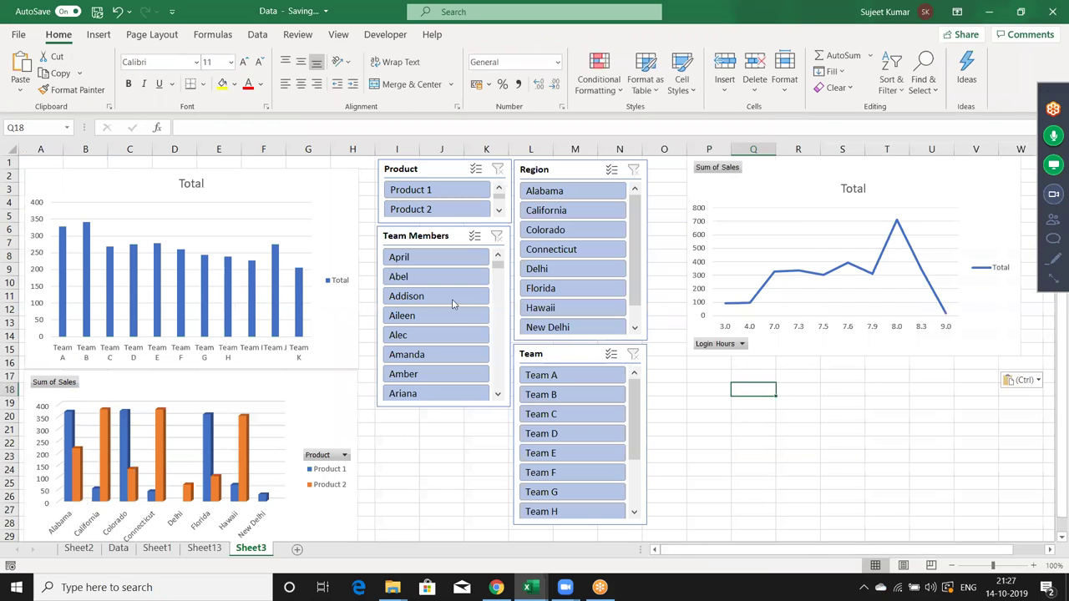
- Test the Region slicer with Delhi, then Alabama through Connecticut
left_click(529, 268)
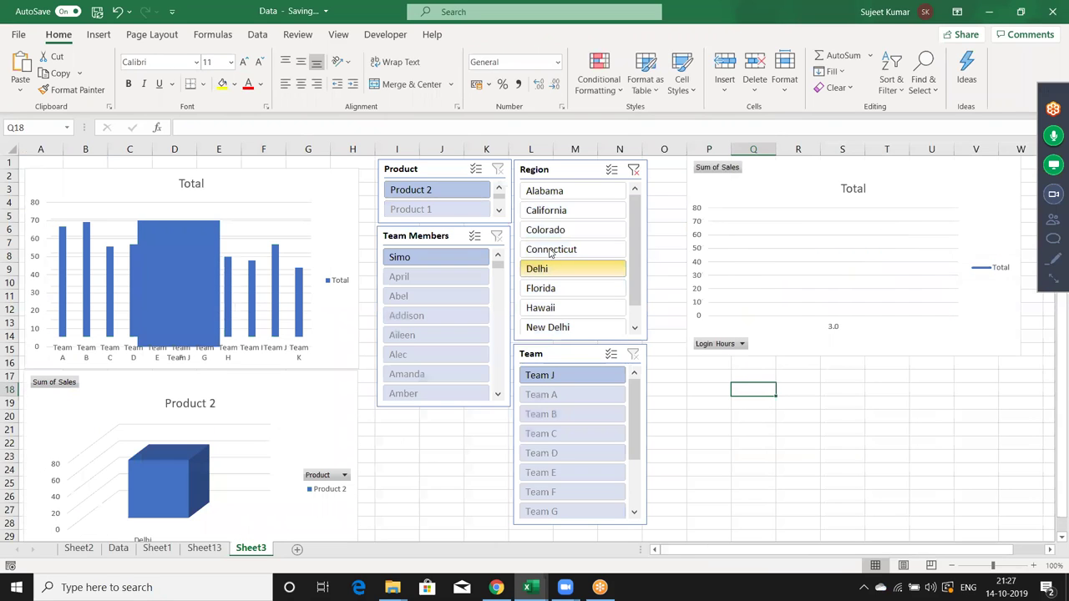
left_click_drag(579, 190, 586, 324)
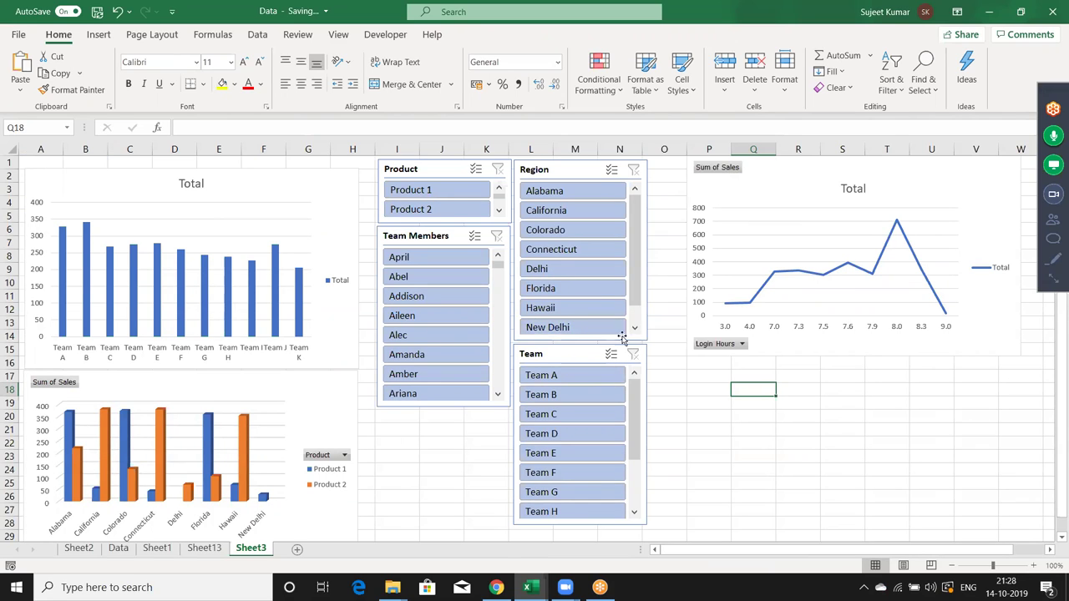
scroll(634, 309, "down", 1)
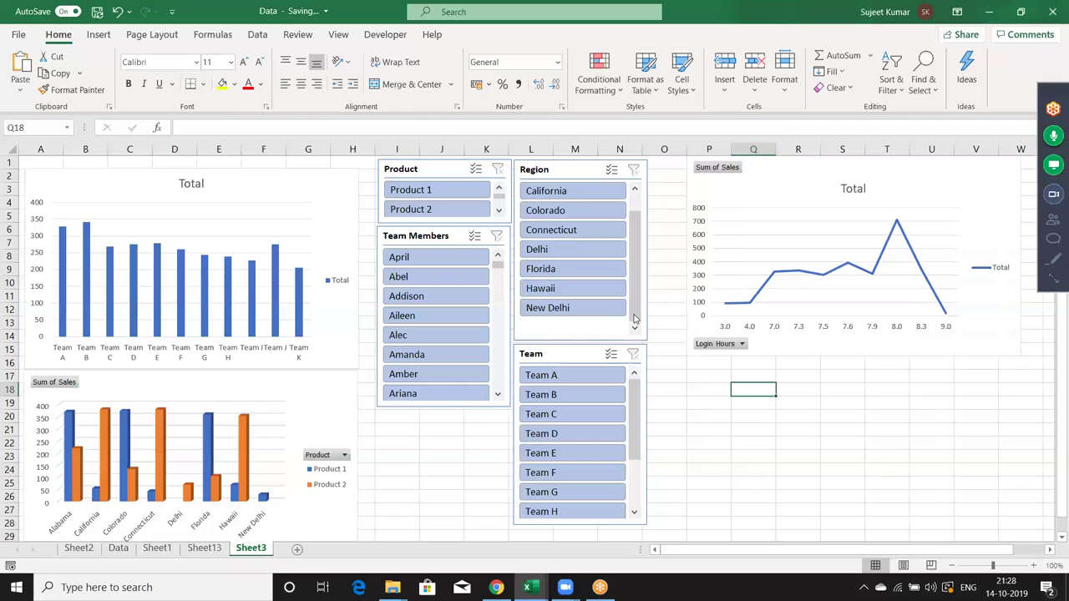
scroll(635, 313, "up", 1)
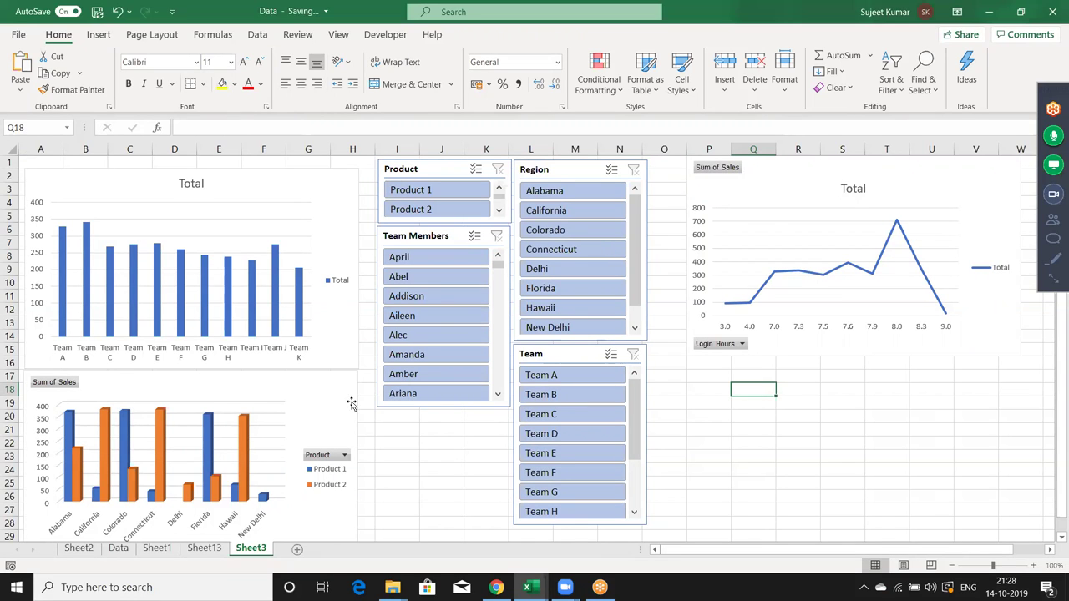
- On Sheet2, select the team sales pivot and choose Insert Timeline from PivotTable Analyze
left_click(117, 551)
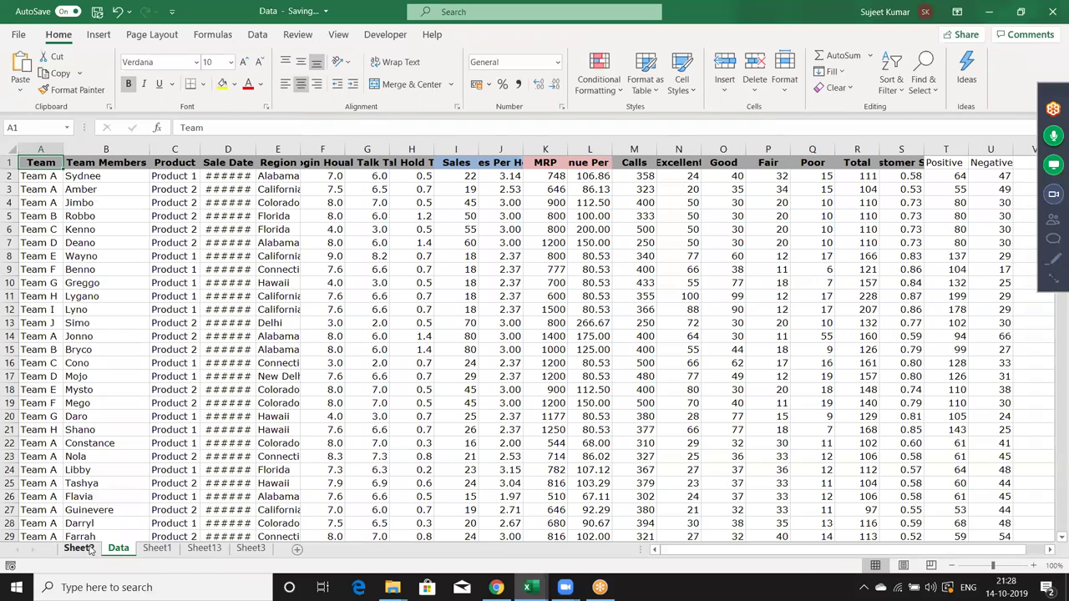
left_click(92, 549)
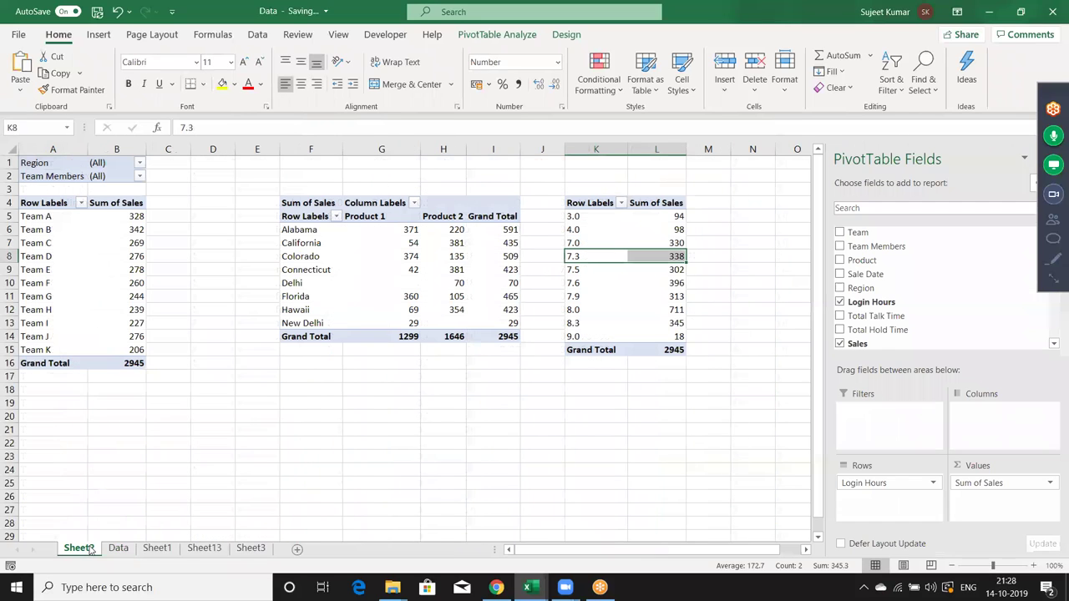
left_click(143, 257)
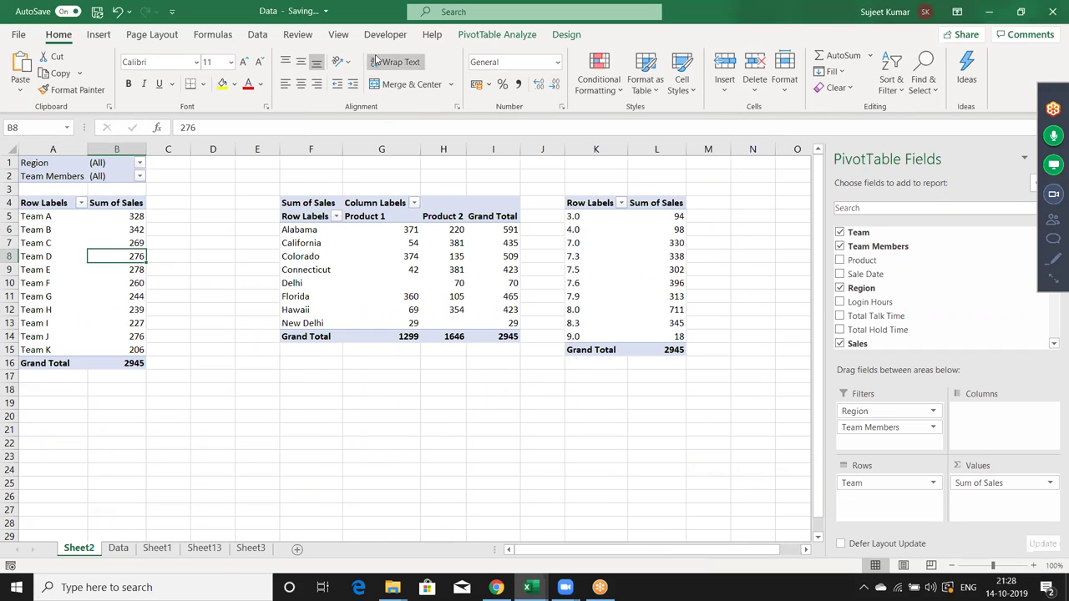
left_click(495, 34)
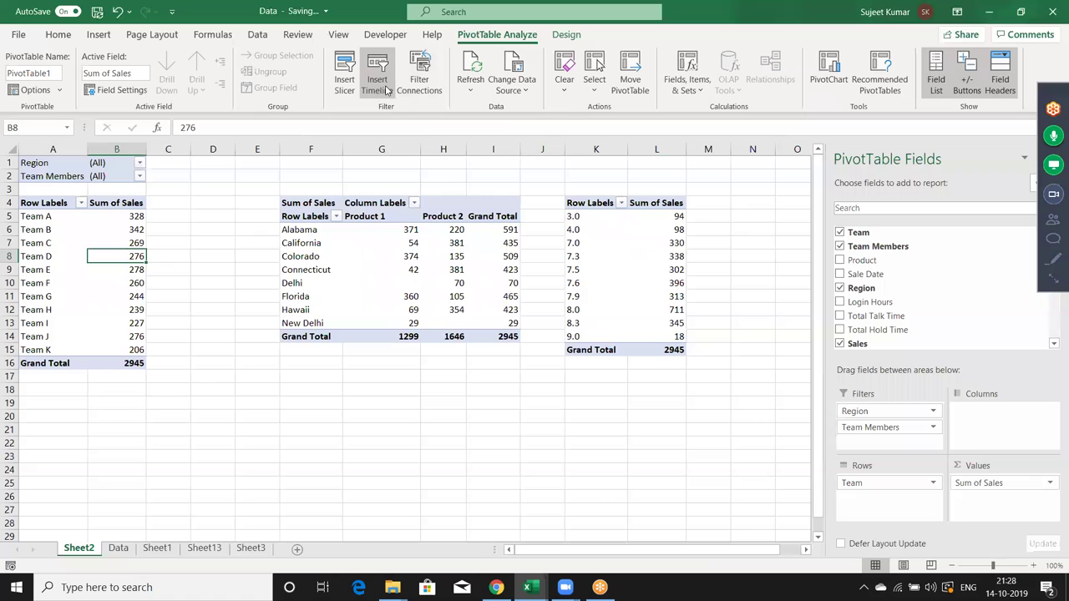
left_click(378, 83)
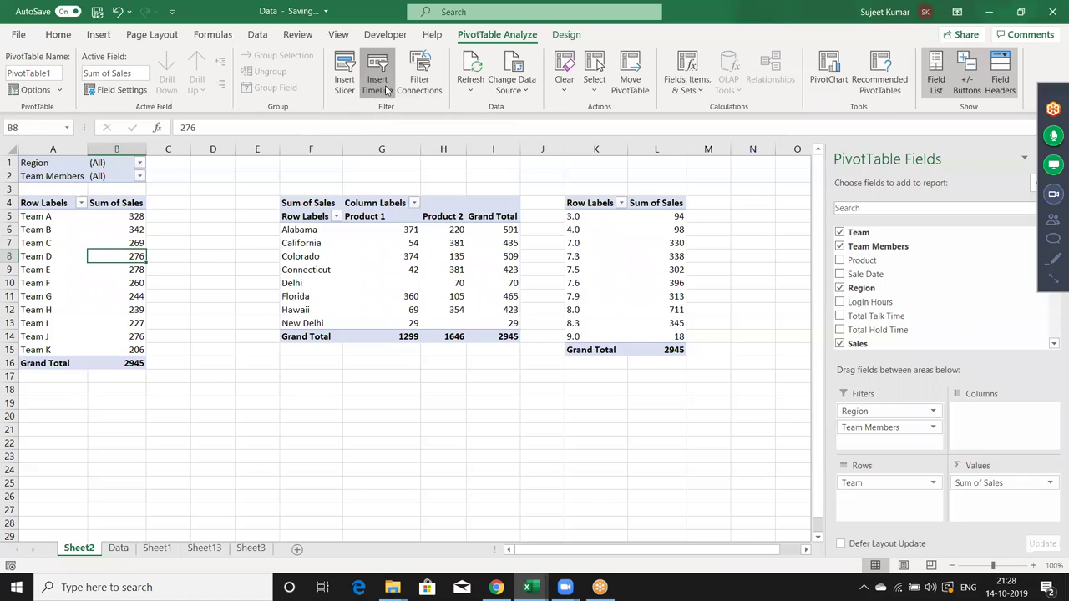
- Insert a Sale Date timeline beside the right pivot table, grouped by quarters
left_click(310, 245)
left_click(375, 396)
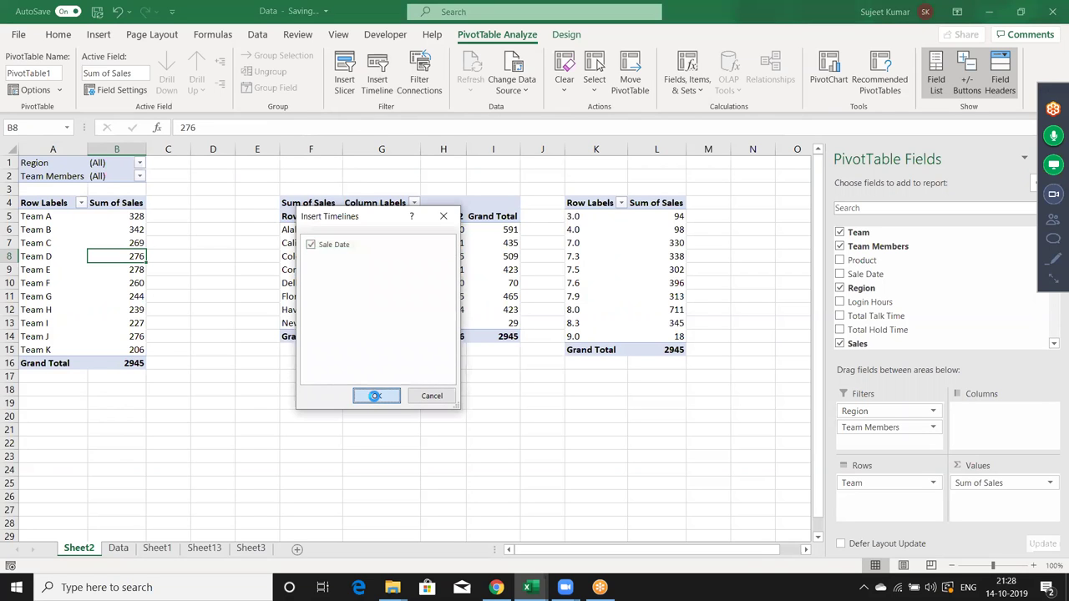
left_click_drag(372, 317, 769, 212)
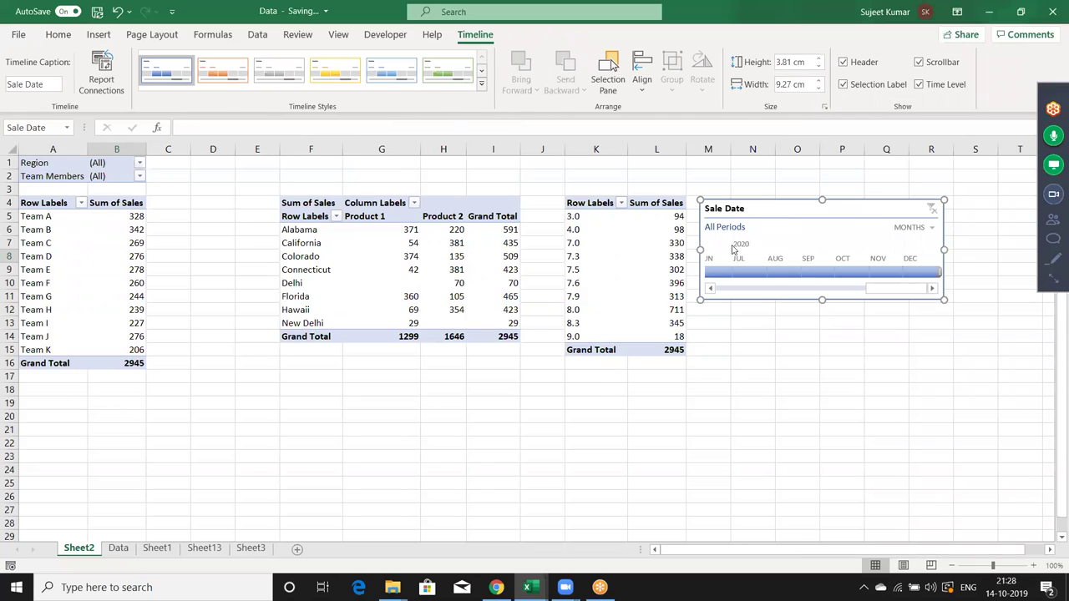
left_click(910, 229)
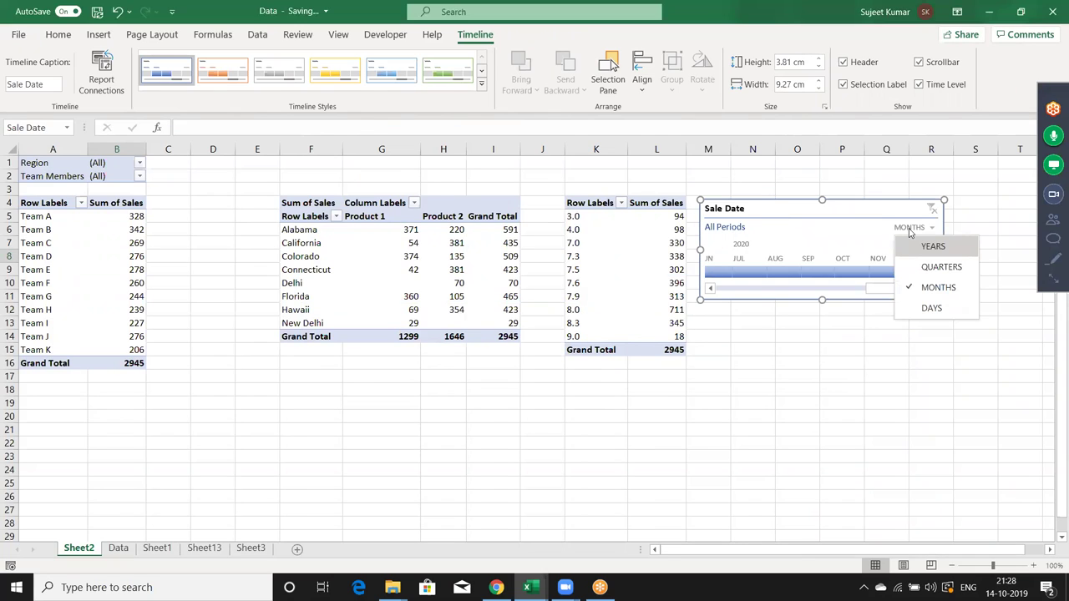
left_click(921, 266)
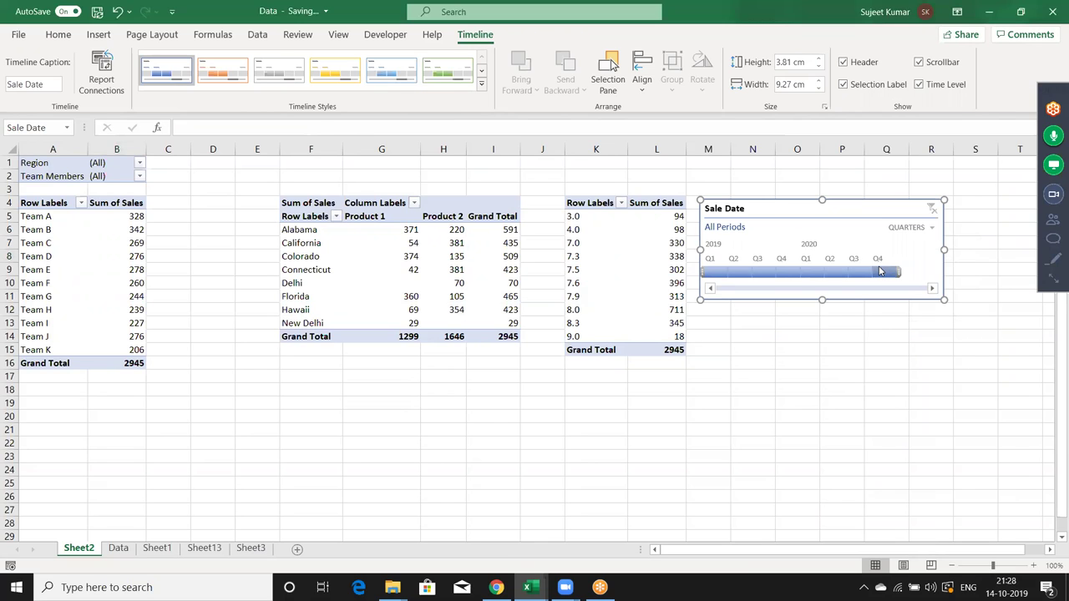
- Connect the Sale Date timeline to the region and login hours pivot tables
left_click(412, 256)
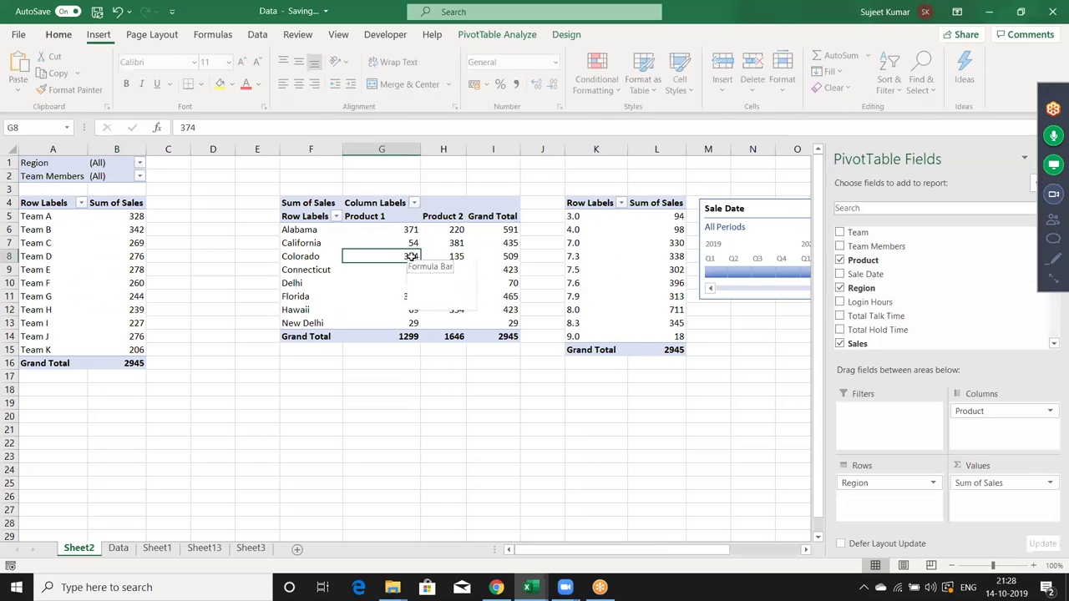
left_click(513, 35)
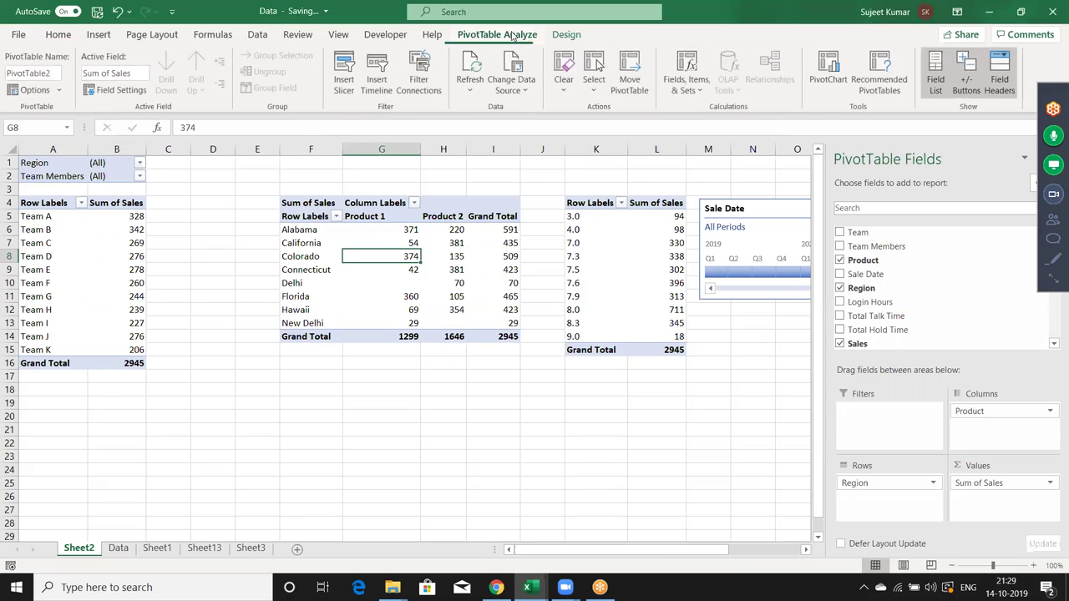
left_click(418, 77)
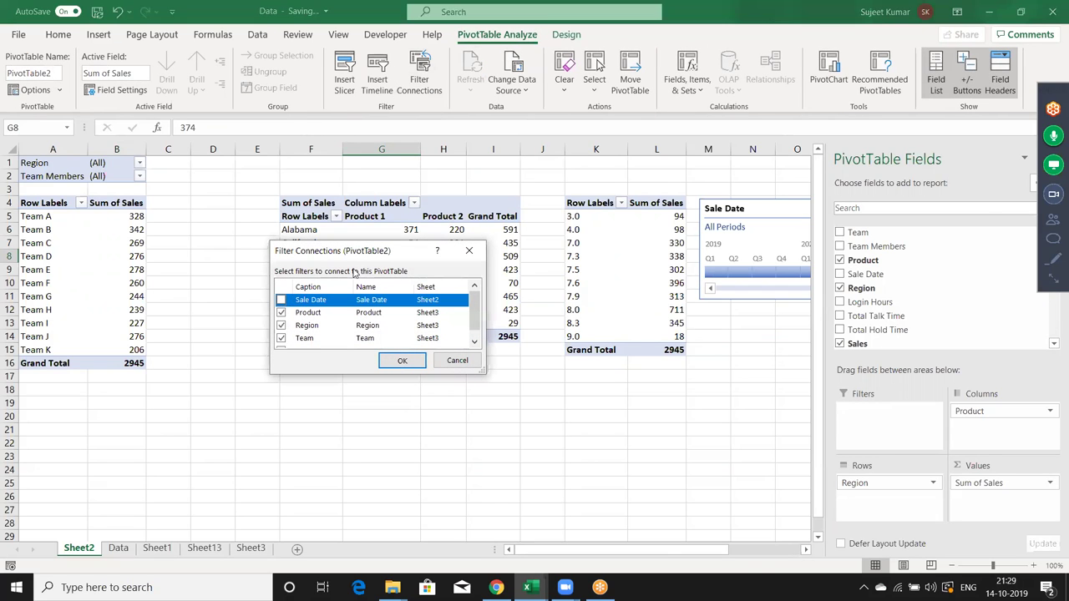
left_click(282, 300)
left_click(400, 360)
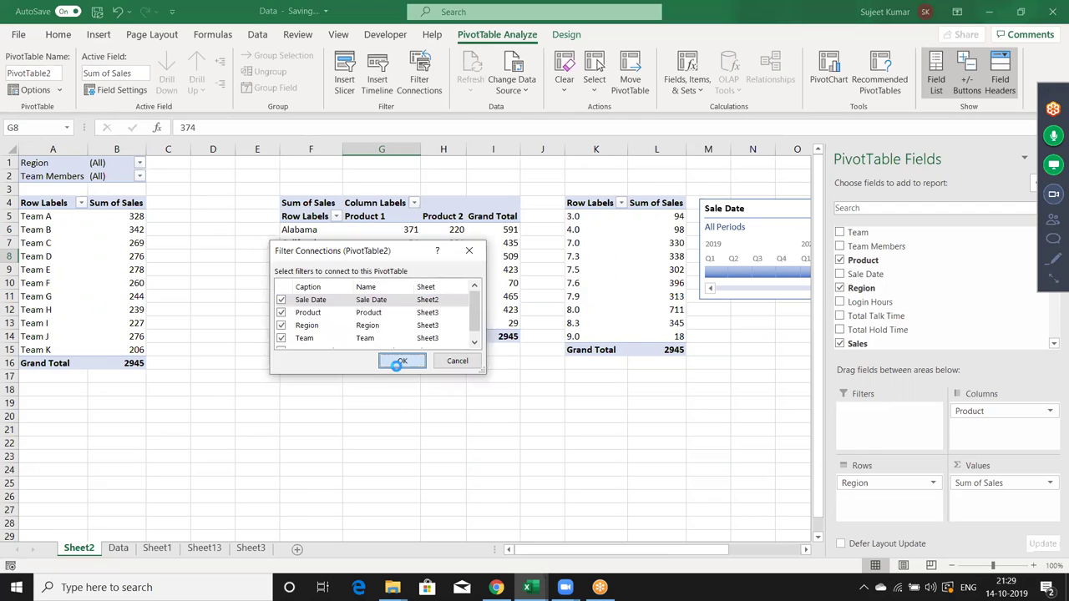
left_click(594, 271)
left_click(418, 77)
left_click(281, 299)
left_click(402, 364)
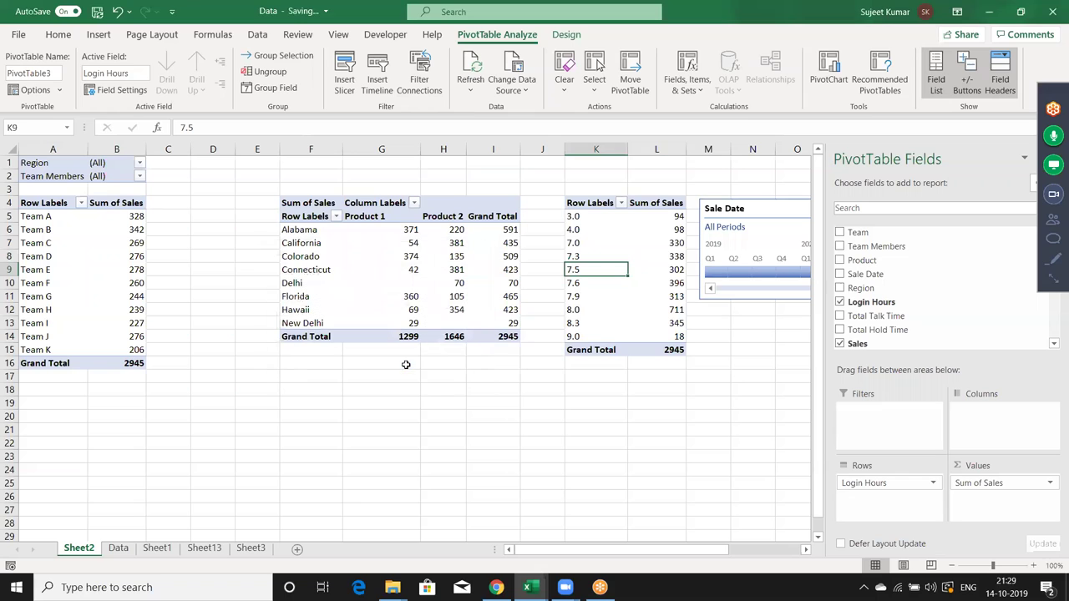
- Cut the Sale Date timeline from Sheet2 and go to the Sheet3 dashboard
left_click(738, 214)
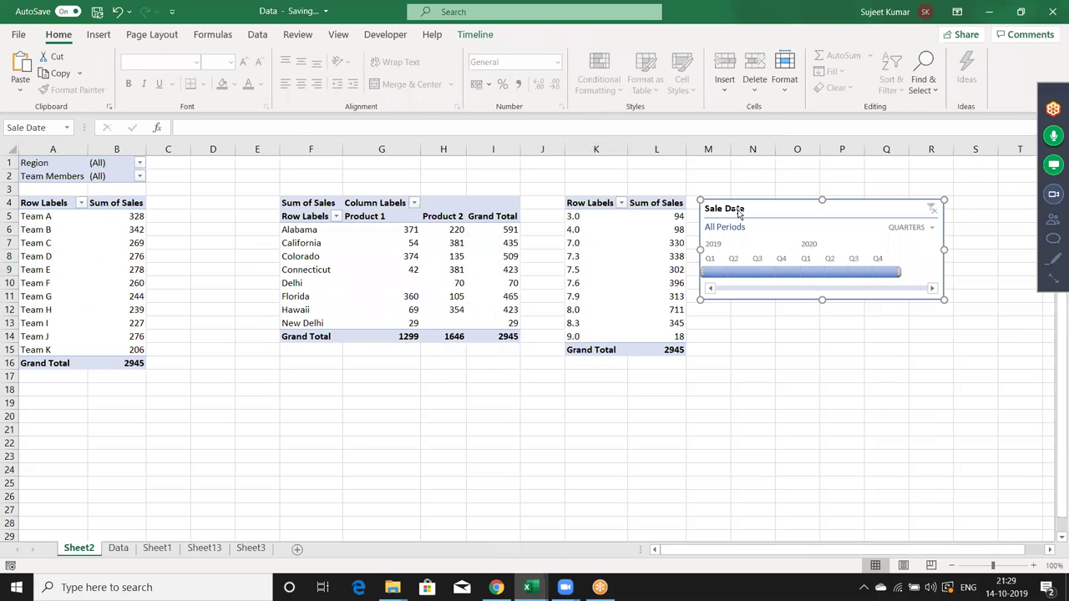
key("Delete")
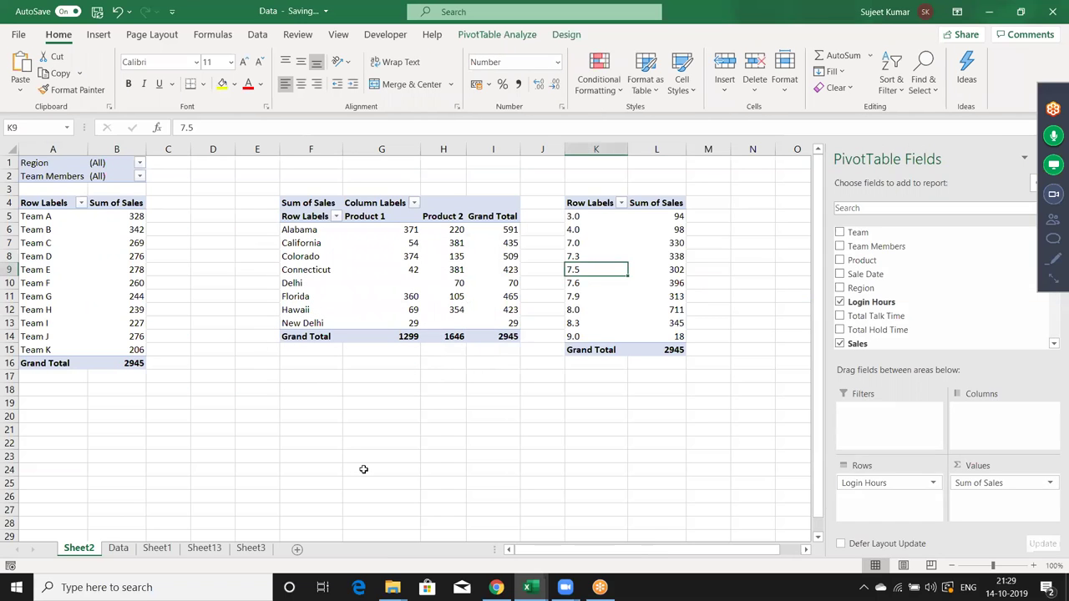
left_click(249, 549)
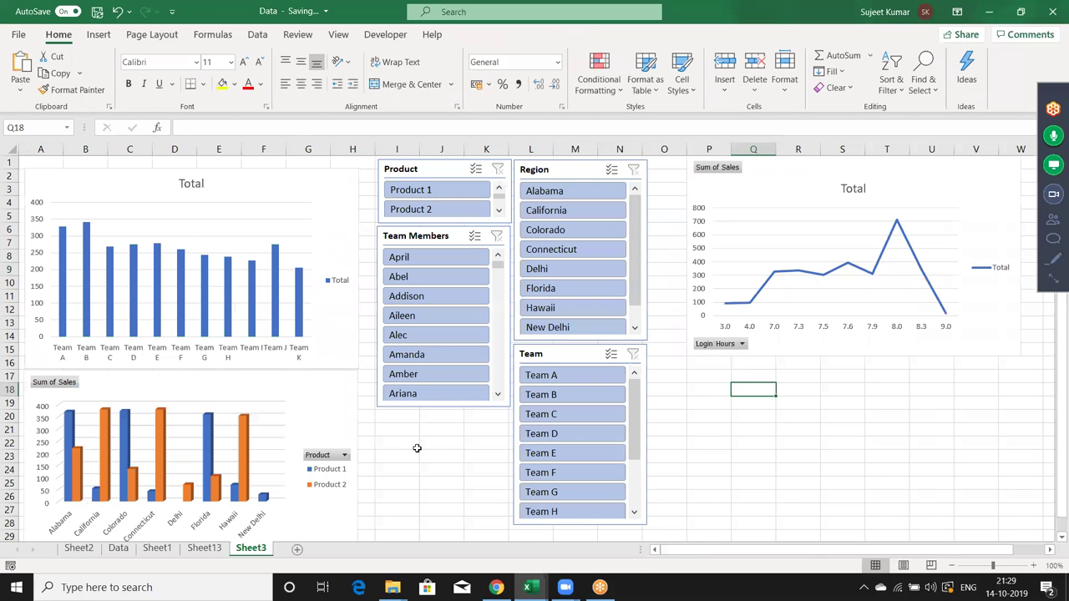
- Paste the Sale Date timeline onto Sheet3 and position it below the line chart
left_click(704, 382)
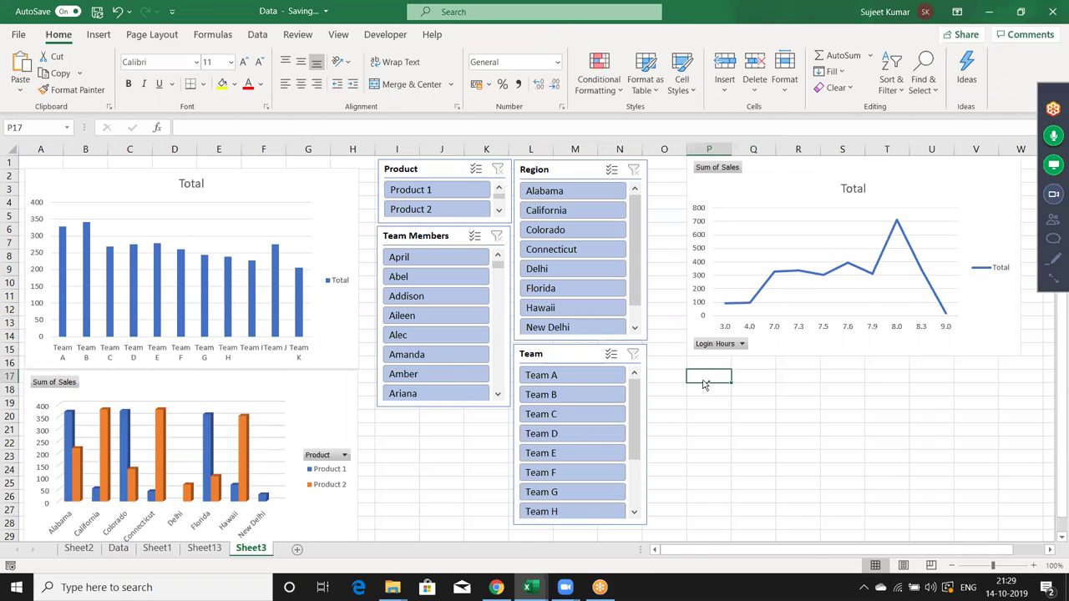
key("ctrl+v")
left_click_drag(704, 381, 1020, 415)
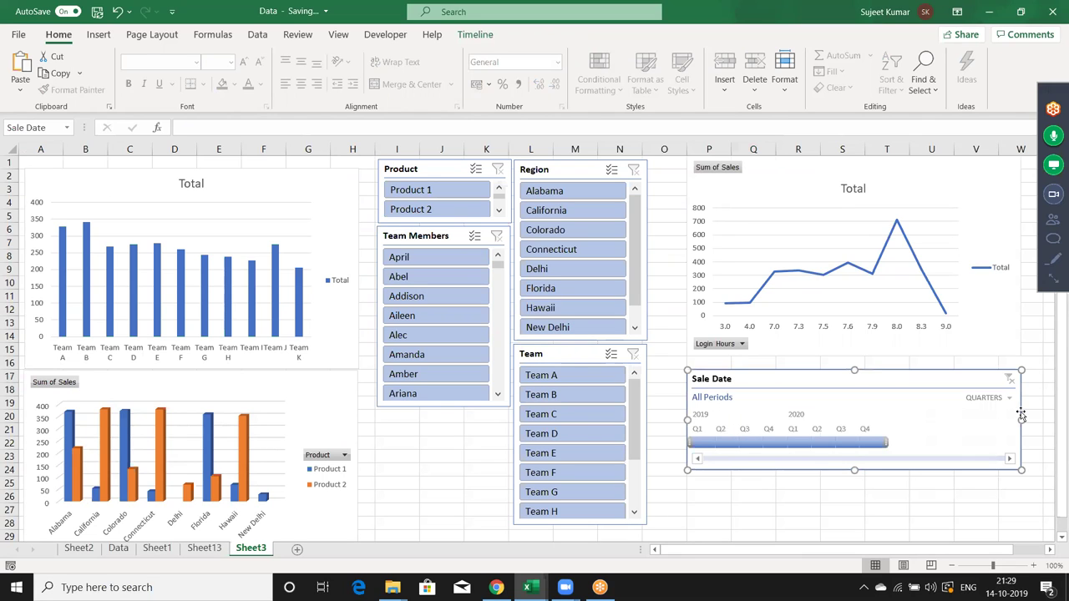
- Filter the dashboard timeline to Q1–Q3 2020
left_click(851, 441)
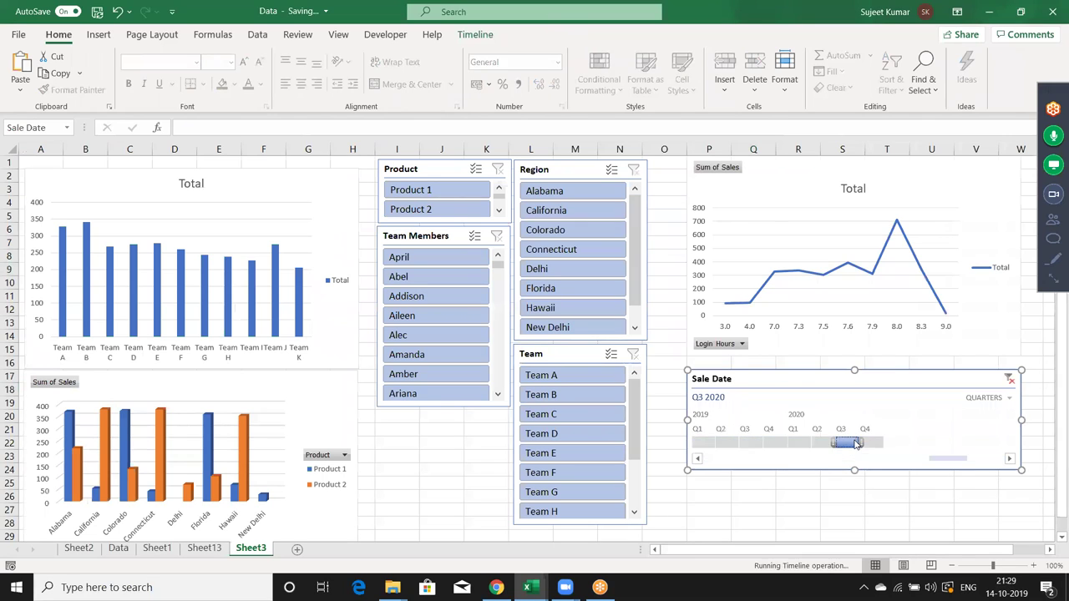
left_click_drag(793, 442, 854, 448)
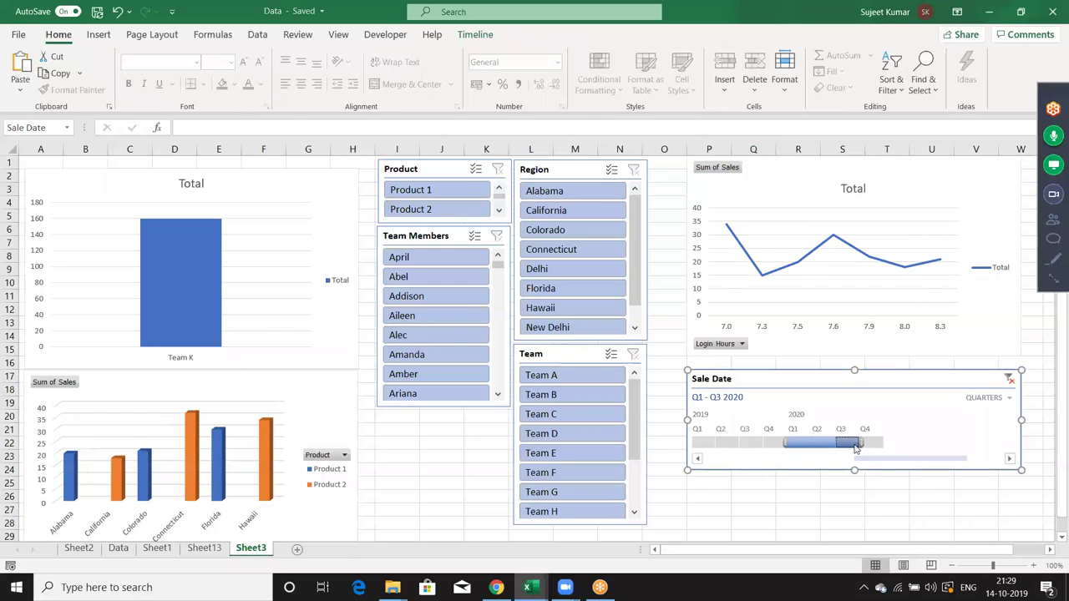
left_click_drag(854, 448, 855, 449)
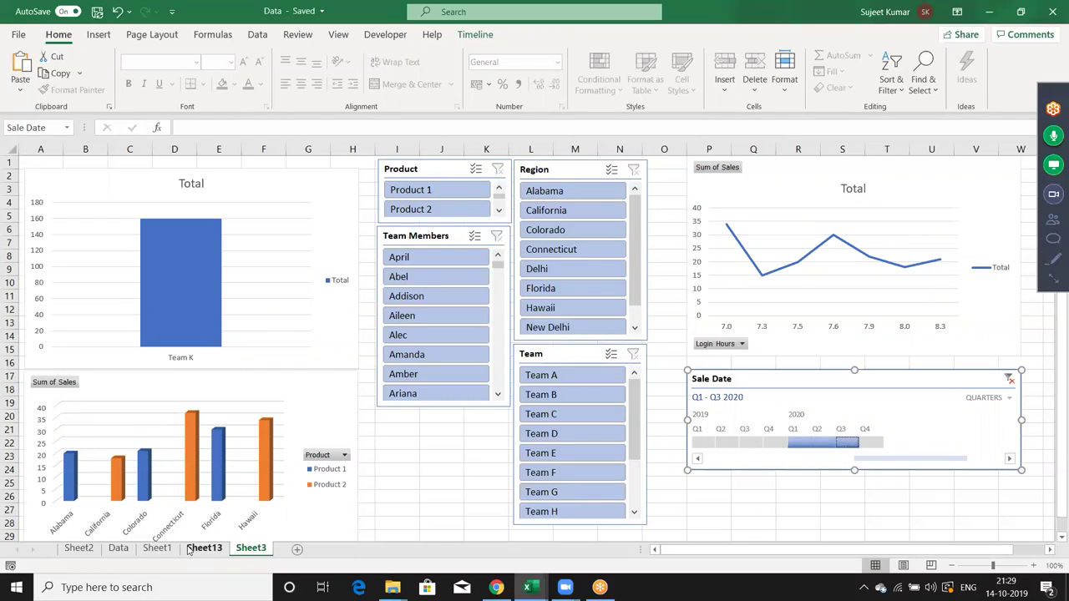
- Go to Sheet2 and refresh the team pivot table so its totals show 160
left_click(118, 549)
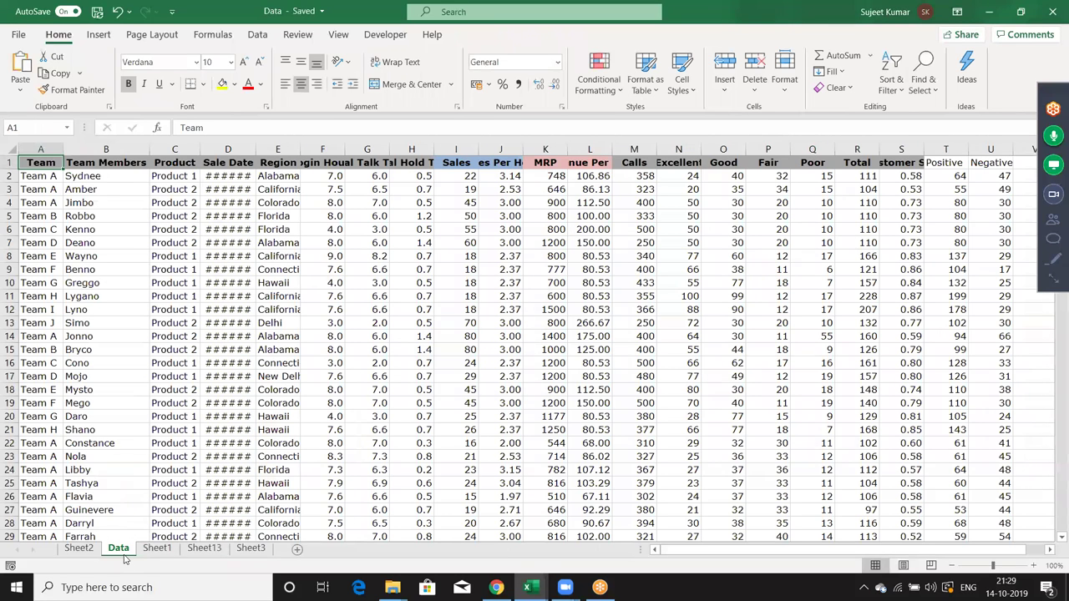
left_click(80, 549)
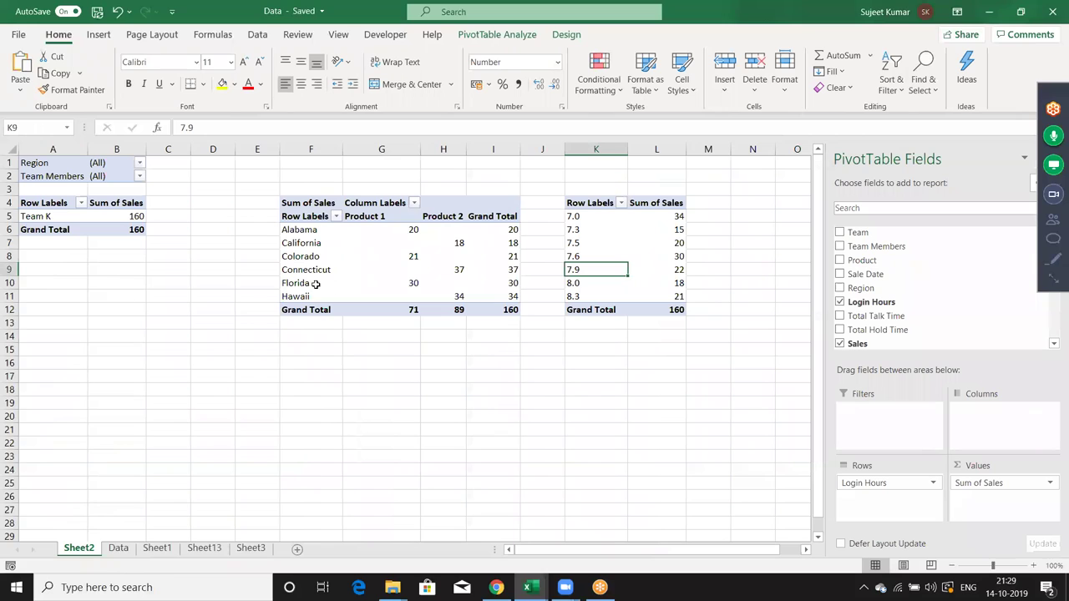
right_click(112, 217)
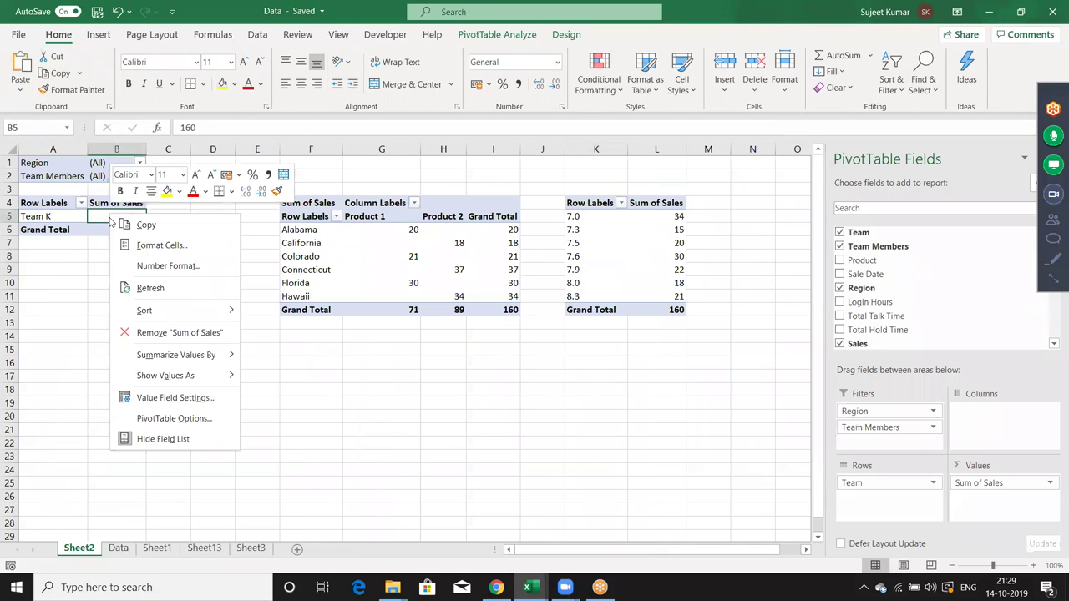
left_click(143, 287)
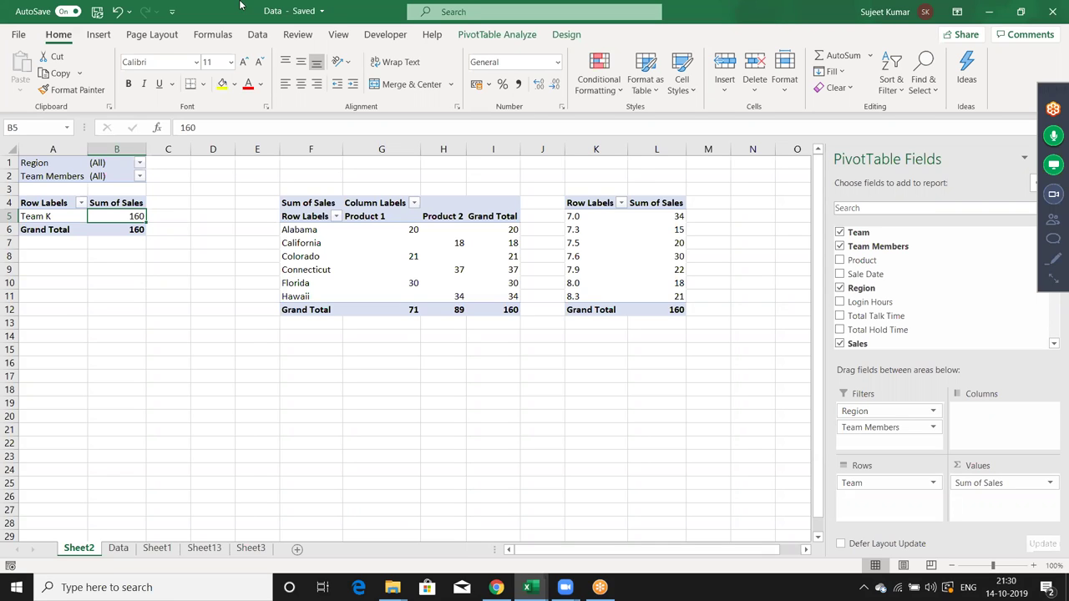
- Open and close the Queries & Connections panel, then go to Sheet1
left_click(261, 40)
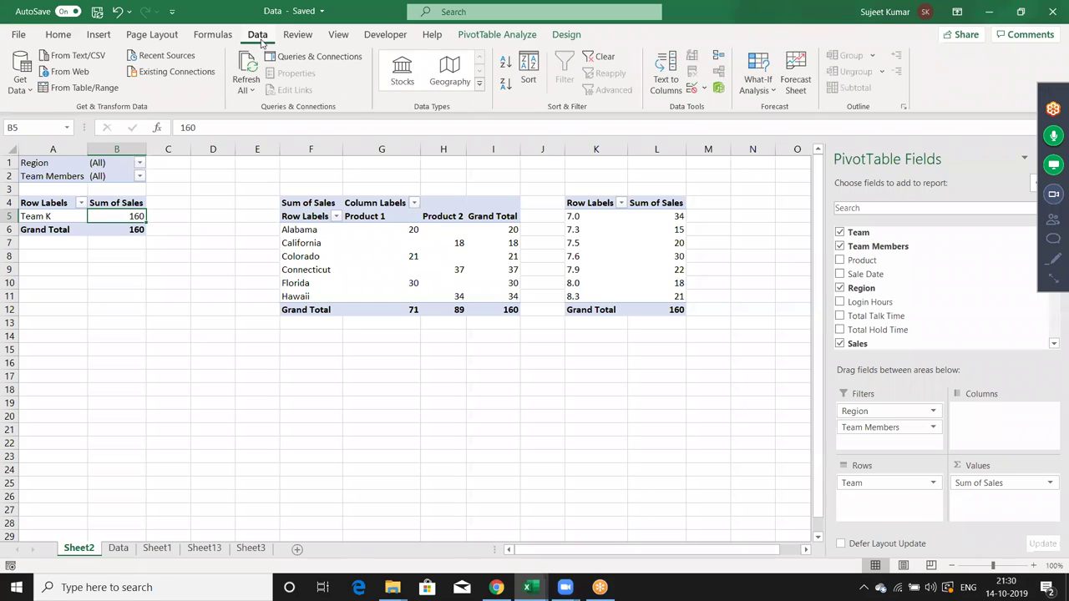
left_click(282, 57)
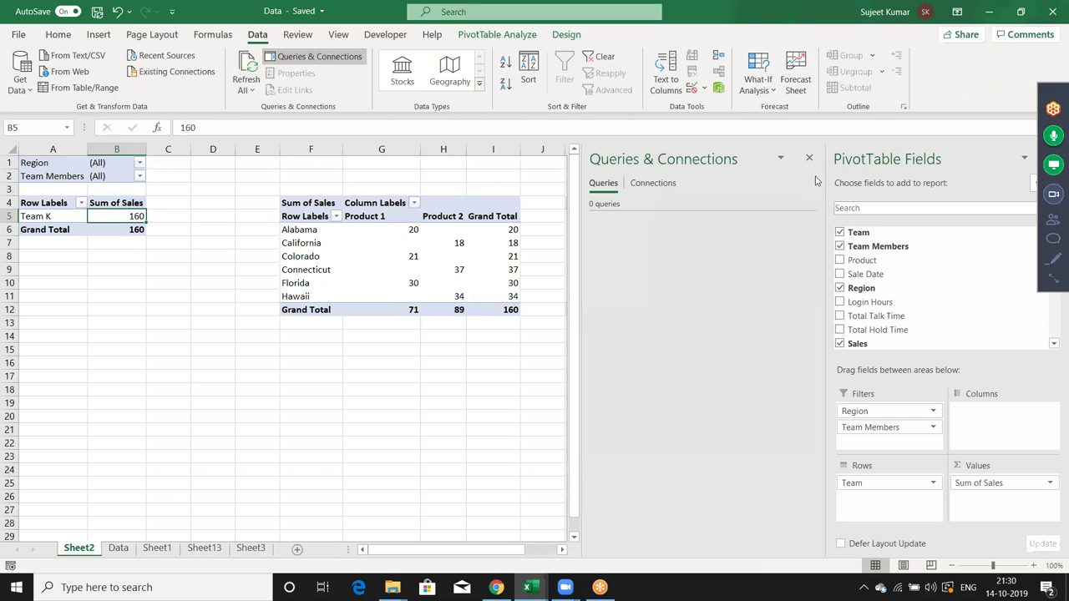
left_click(809, 159)
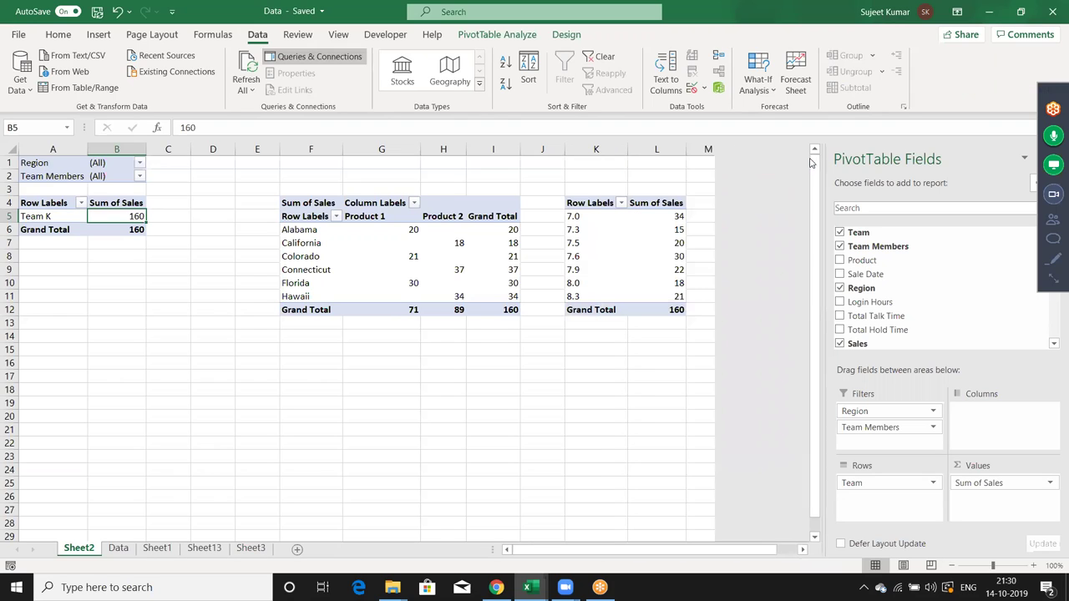
left_click(154, 549)
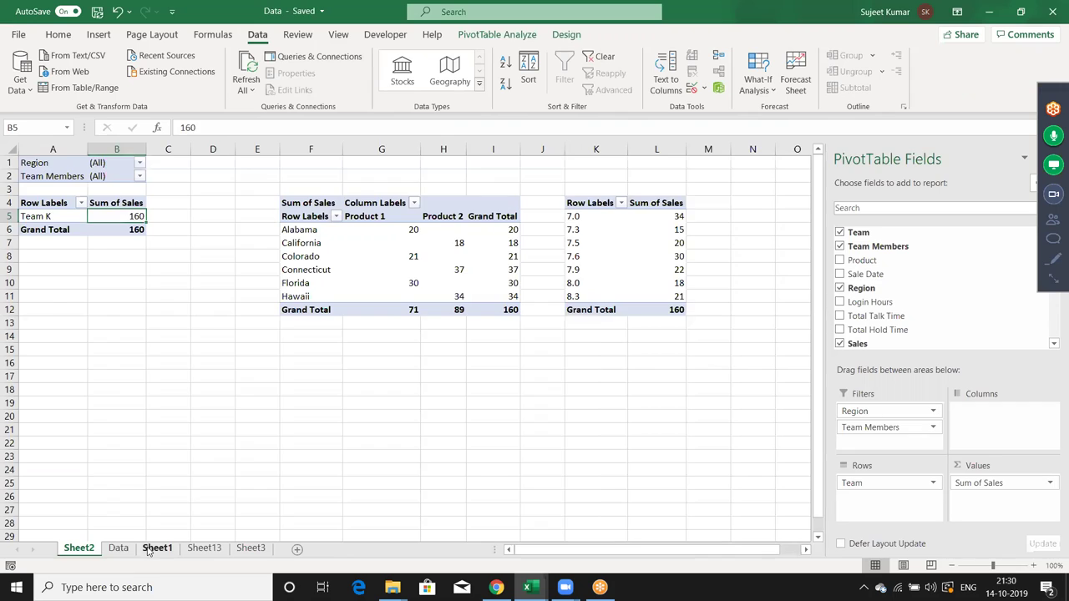
- Select A1:U132 on the Data sheet and insert it as a table with headers
left_click(127, 549)
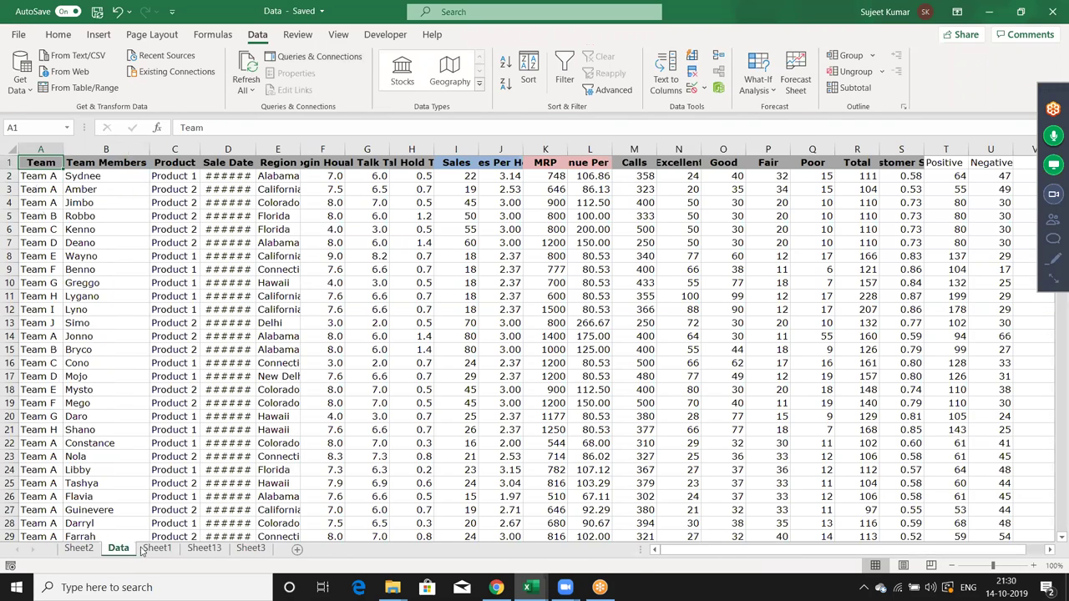
left_click(155, 549)
left_click(125, 549)
key("ctrl+shift+Right")
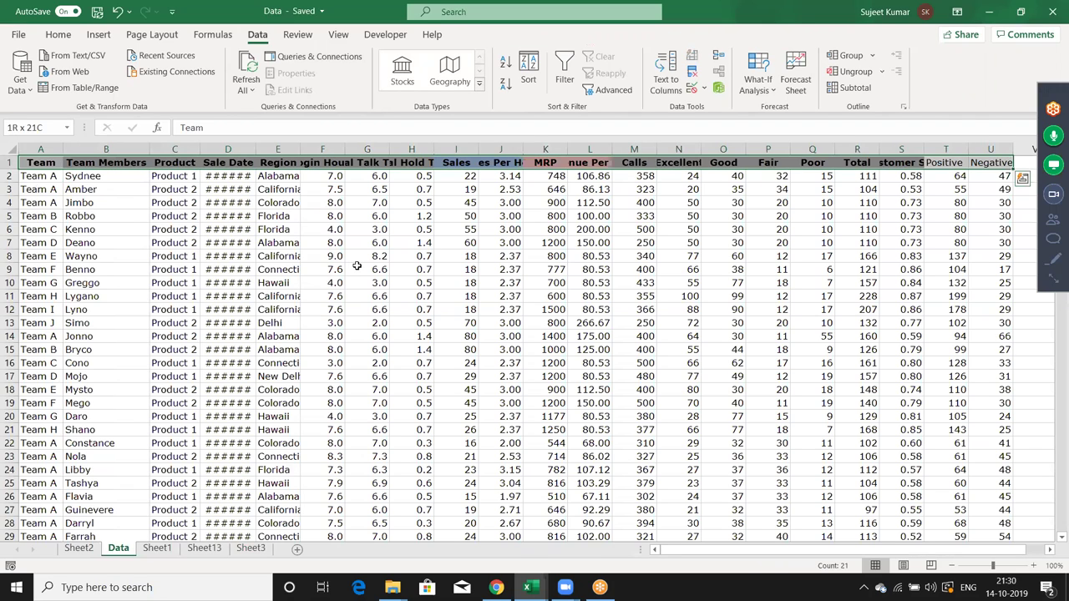
key("ctrl+shift+Down")
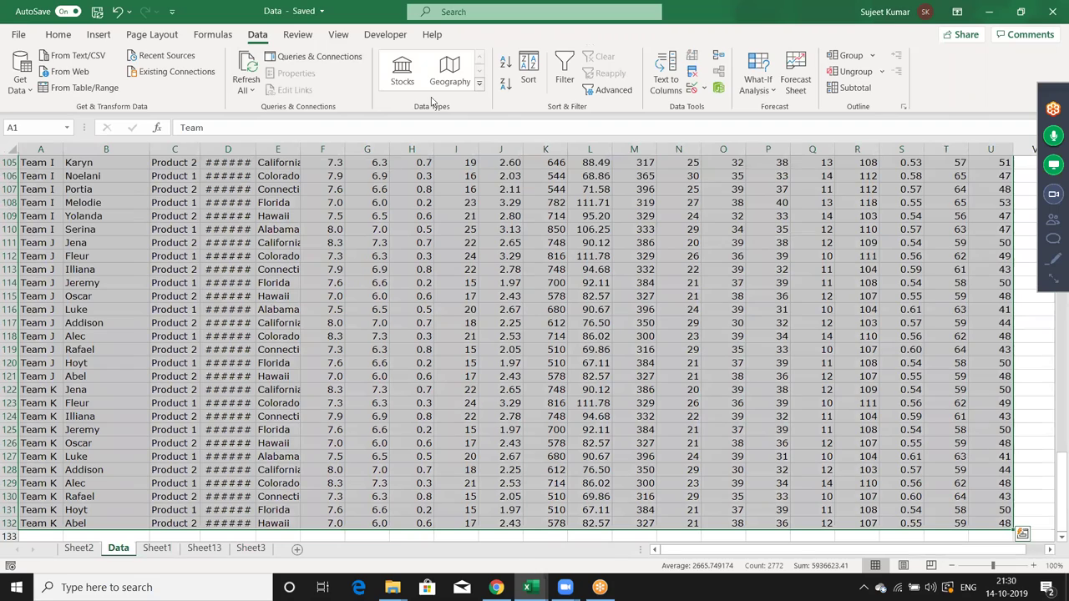
left_click(99, 34)
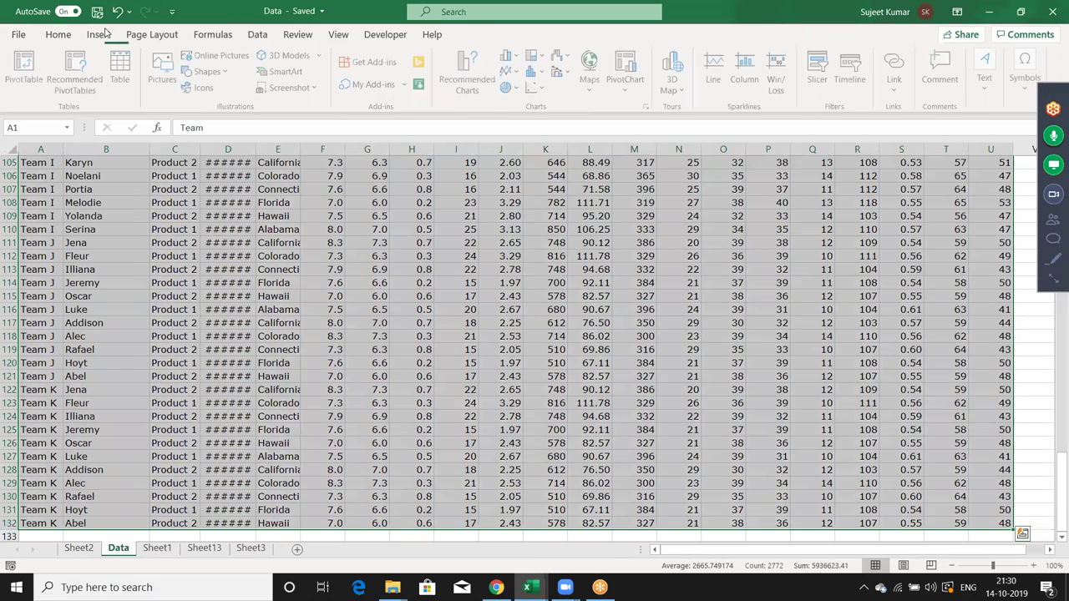
left_click(122, 67)
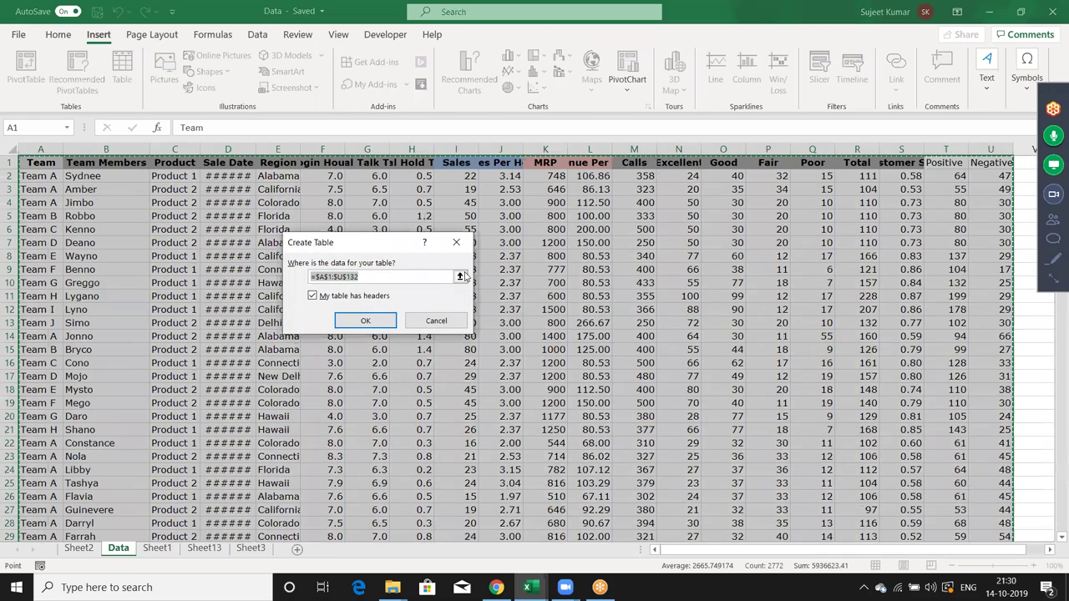
left_click(376, 322)
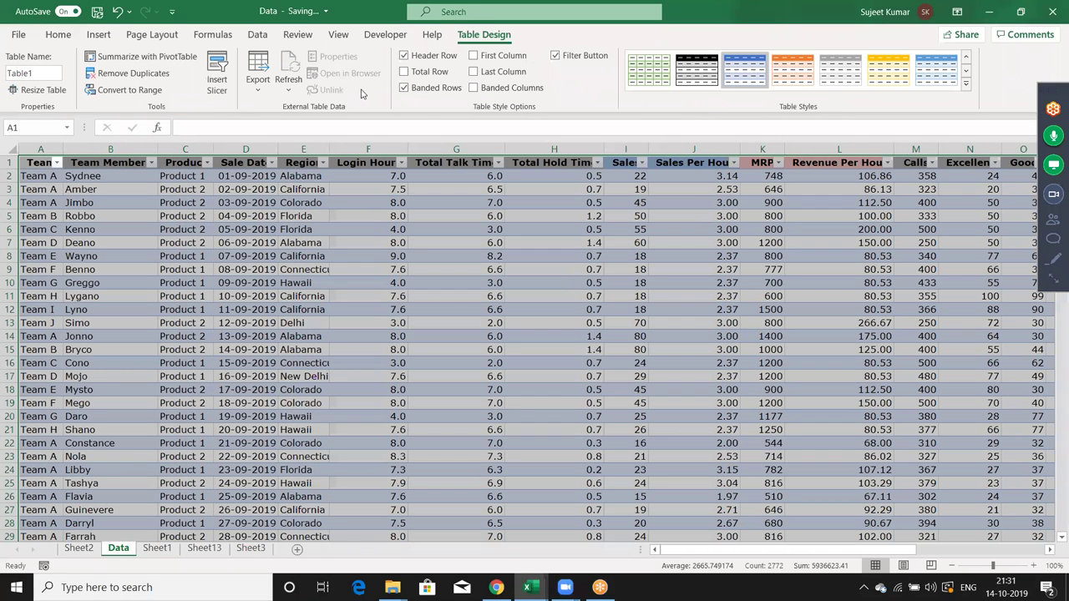
- Insert Team, Team Members, Product and Region slicers for the table
left_click(217, 88)
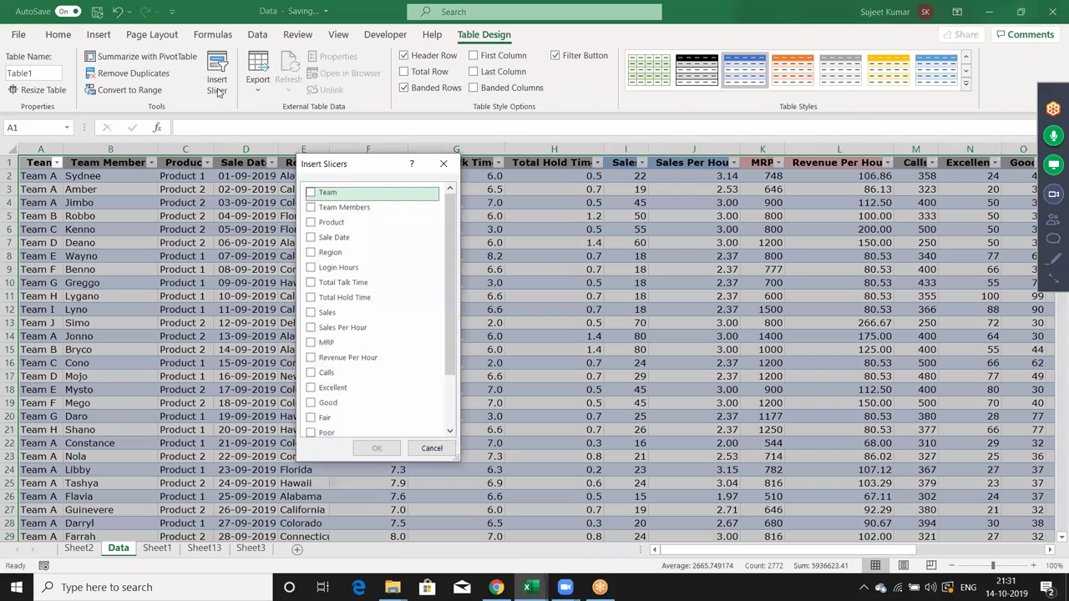
left_click(311, 193)
left_click(312, 208)
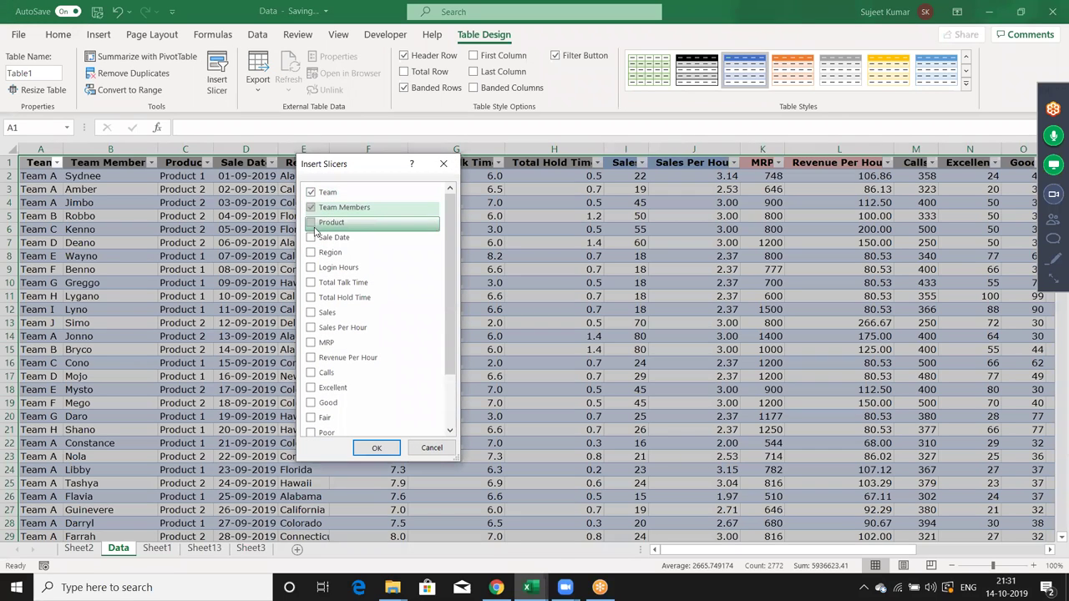
left_click(314, 223)
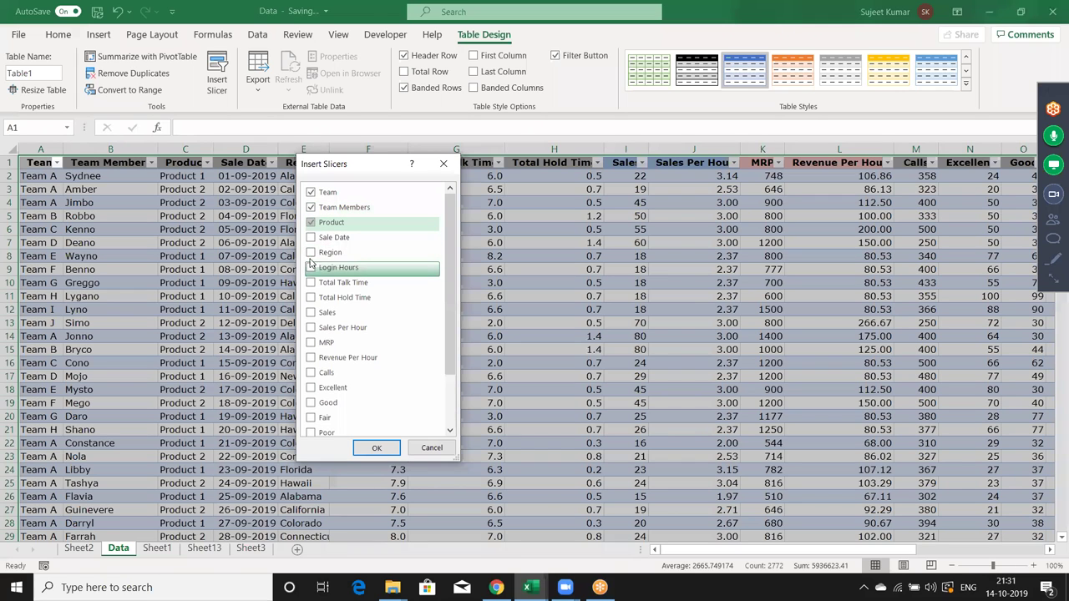
left_click(312, 252)
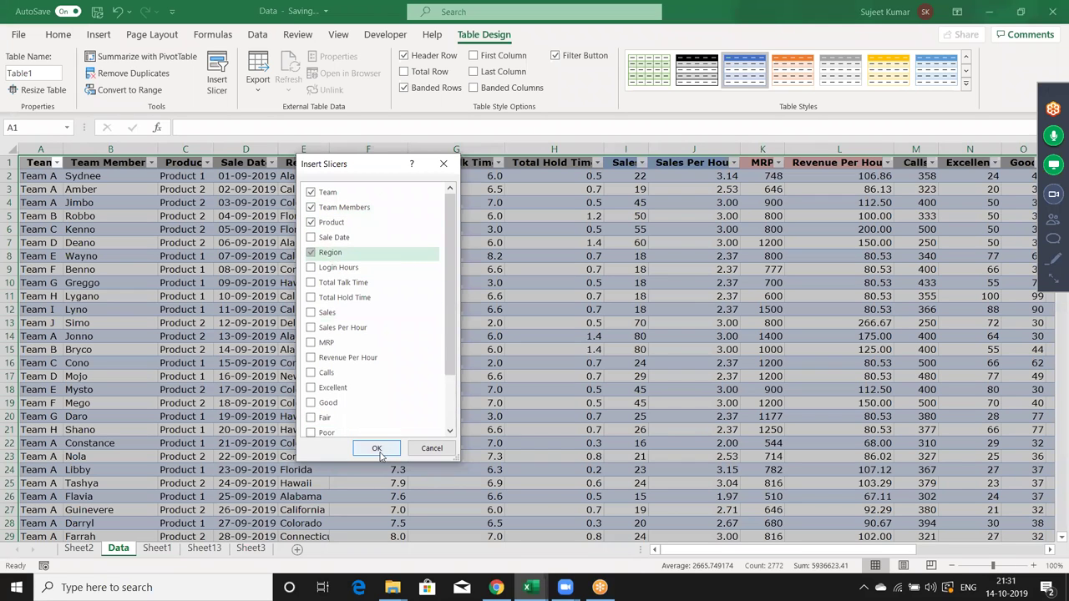
left_click(376, 448)
- Arrange the four slicers in a row, test Product 1 and Team B filters, then clear them
left_click_drag(502, 252, 607, 220)
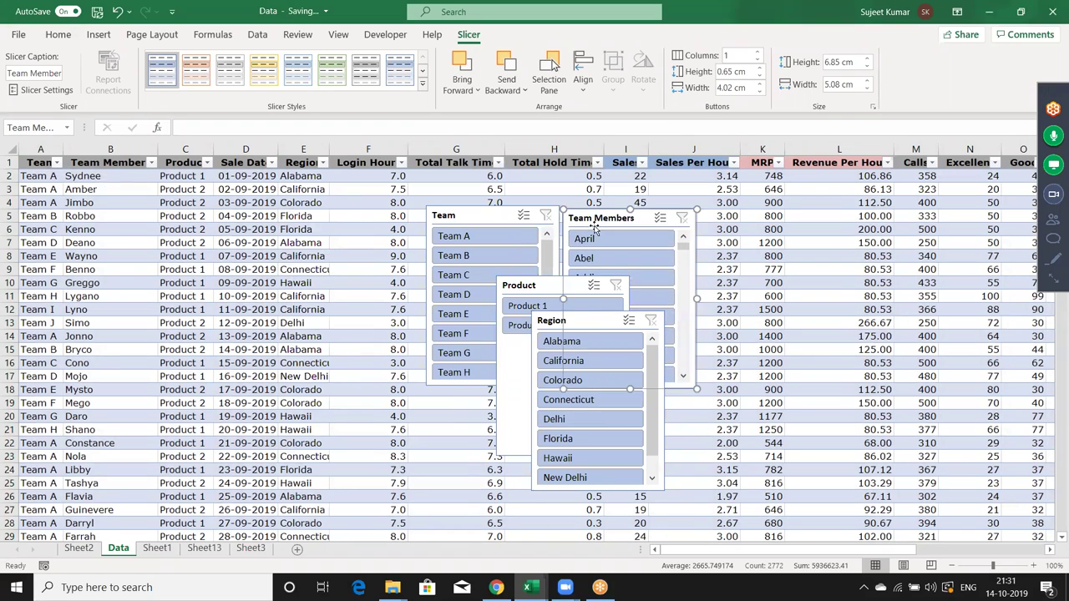
left_click_drag(507, 289, 731, 221)
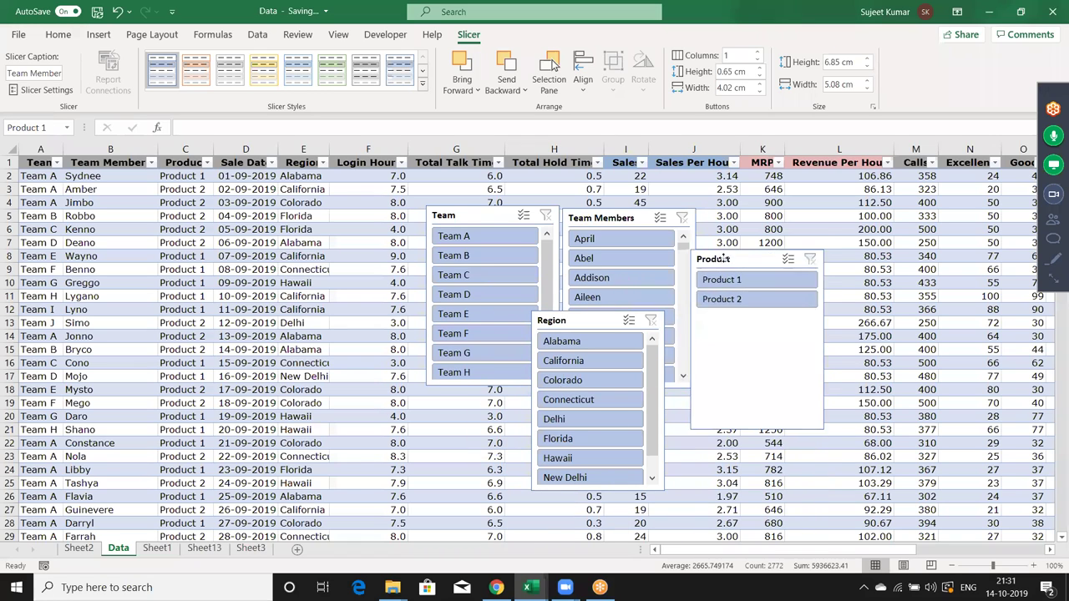
left_click_drag(598, 320, 904, 221)
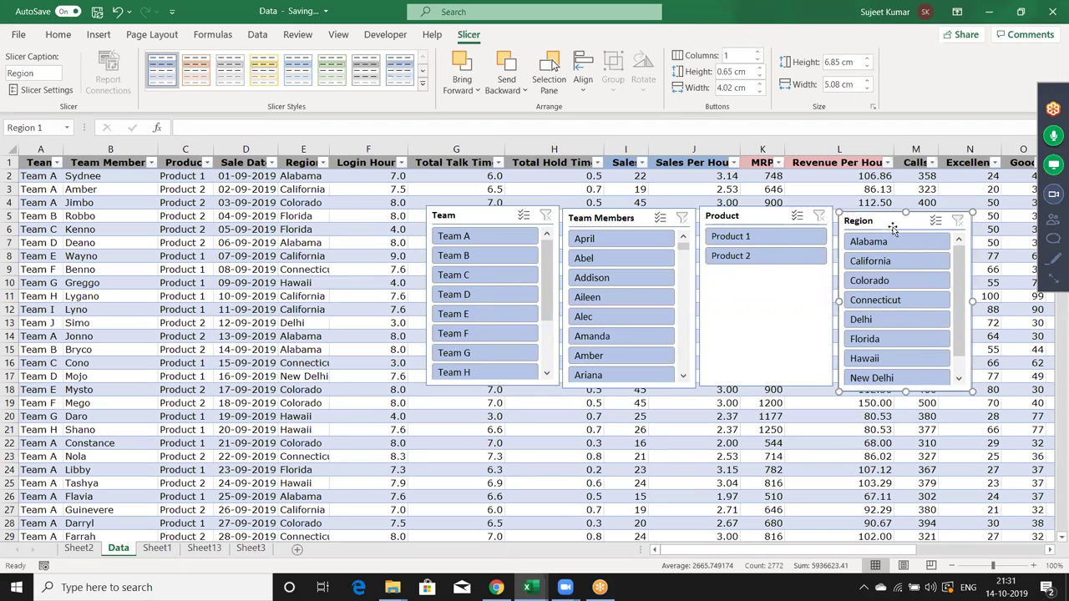
left_click(770, 241)
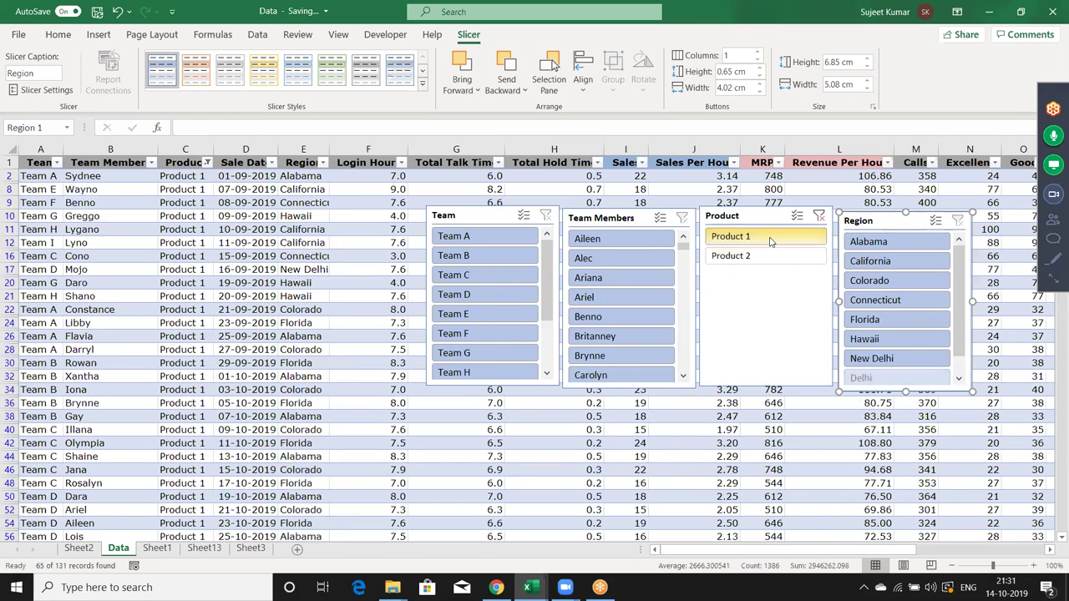
left_click(499, 258)
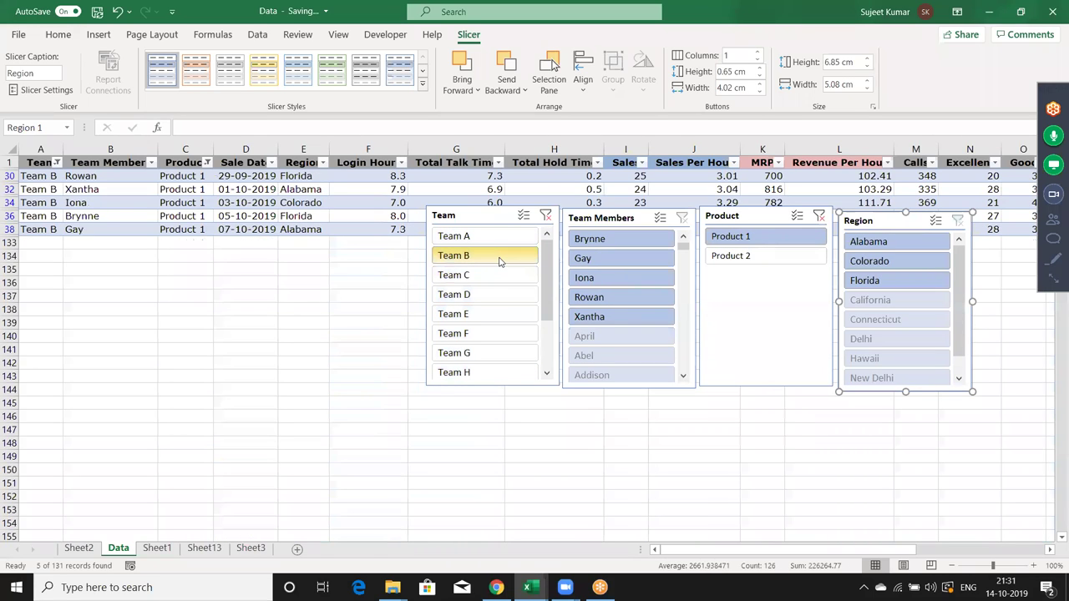
left_click(545, 216)
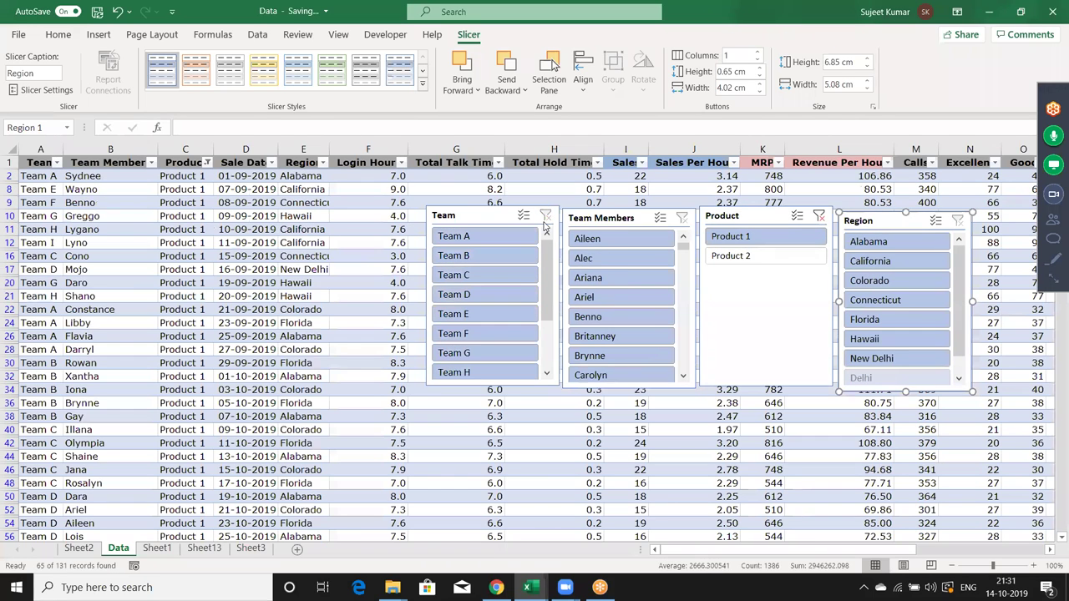
left_click(819, 217)
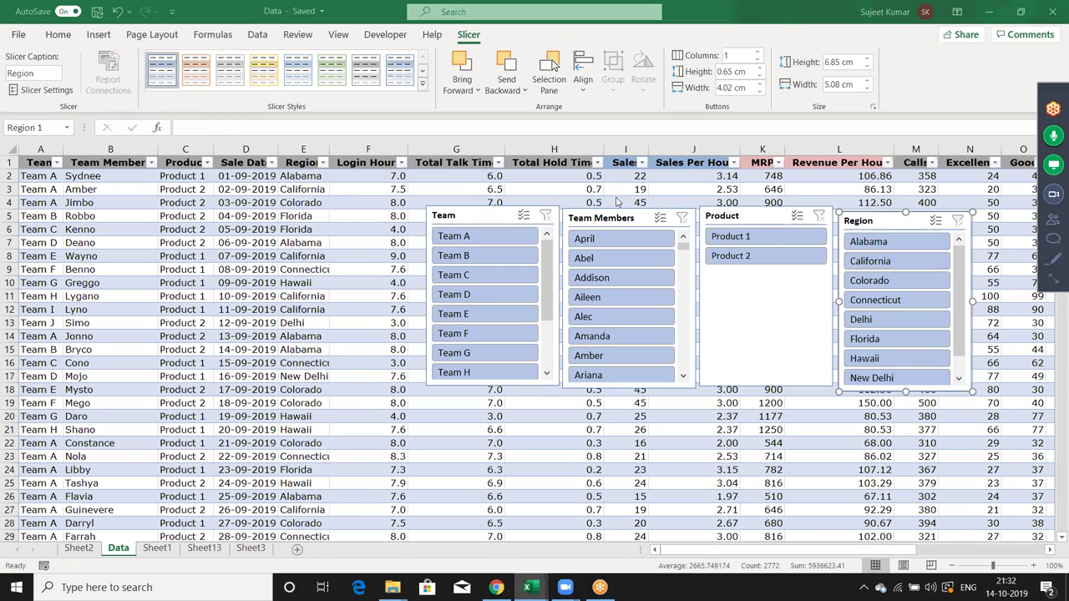
- Minimize Excel with Windows+D to show the desktop
key("super+d")
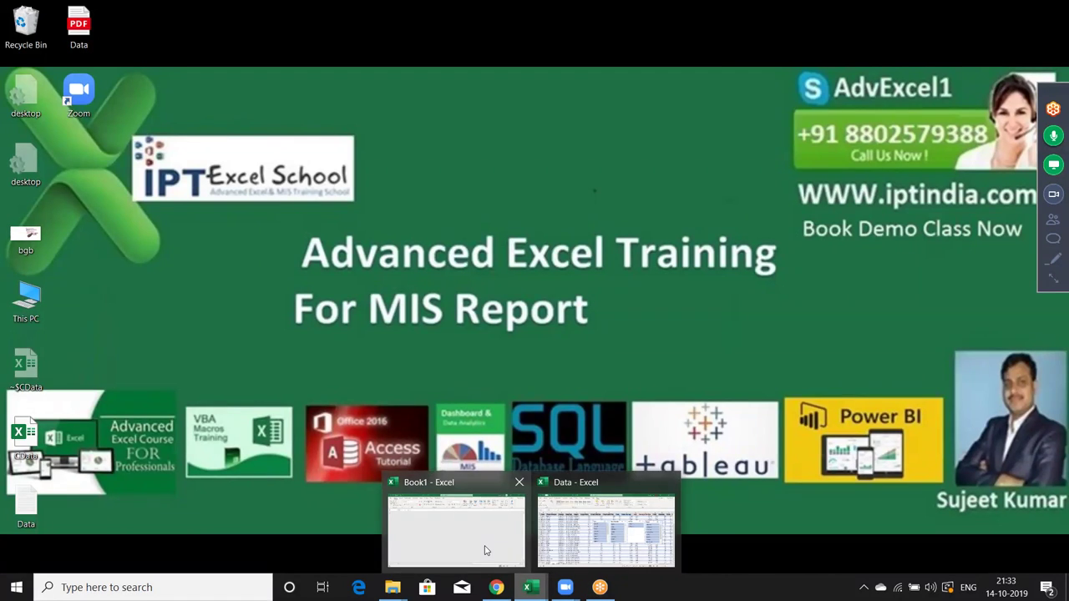
- In Book1, enter today's date in B1 and =EDATE(B1,1) in B2
mouse_move(528, 588)
left_click(486, 550)
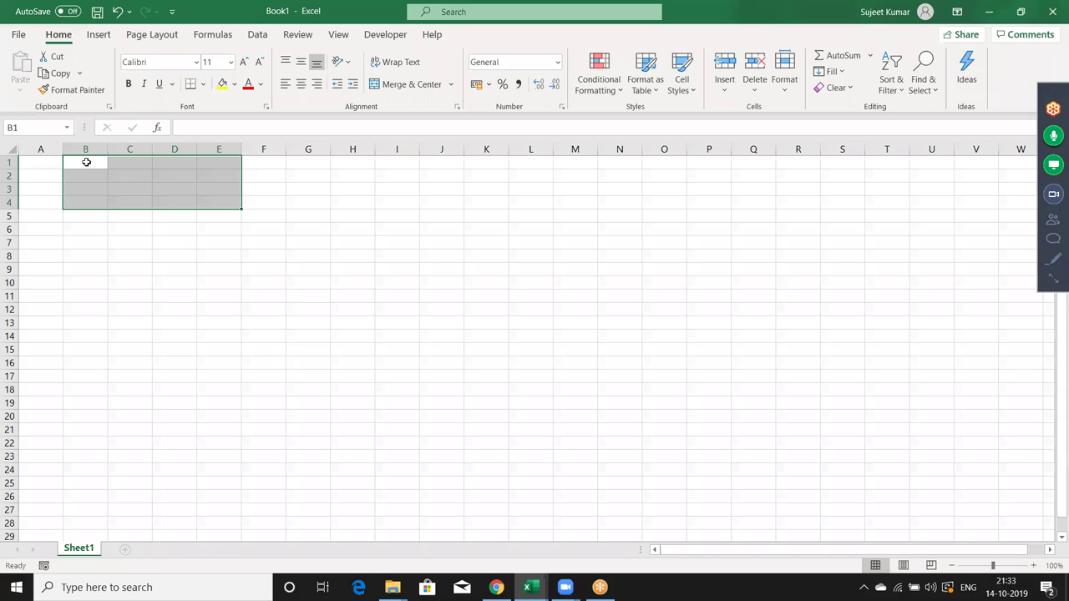
key("ctrl+semicolon")
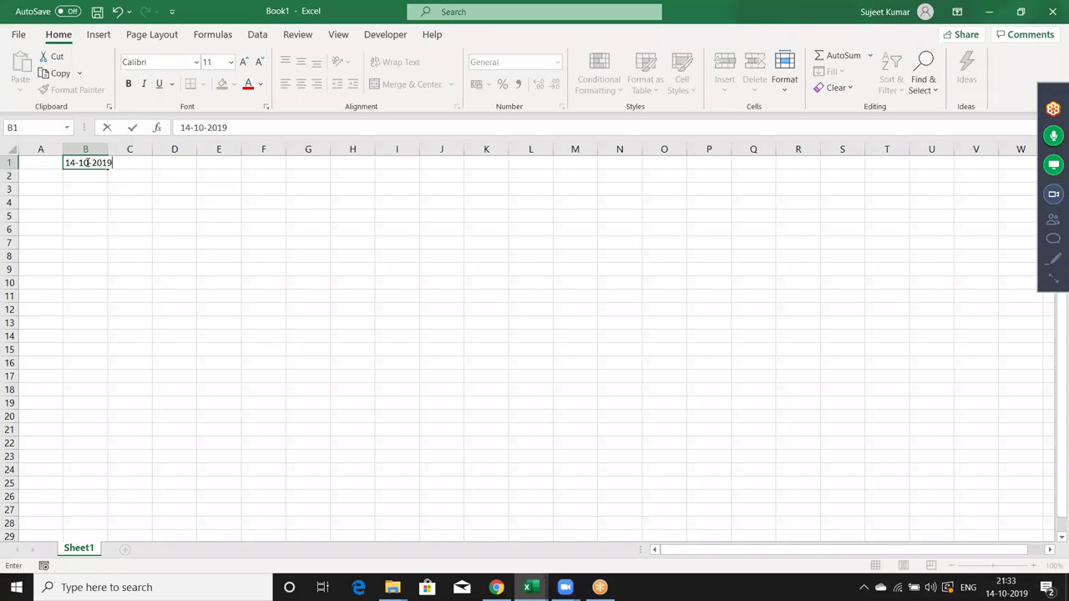
key("Return")
type("=eo")
key("BackSpace")
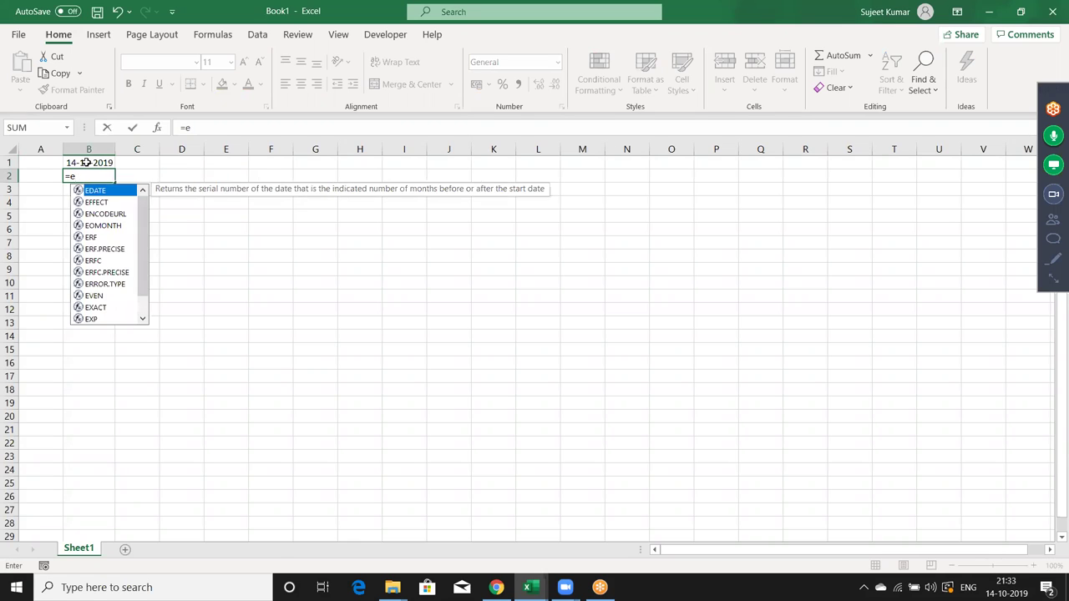
key("Tab")
left_click(86, 162)
type(",1)")
key("Return")
- Format B1:B2 as short dates, fill the EDATE formula down to B11, and minimize Excel
left_click(92, 172)
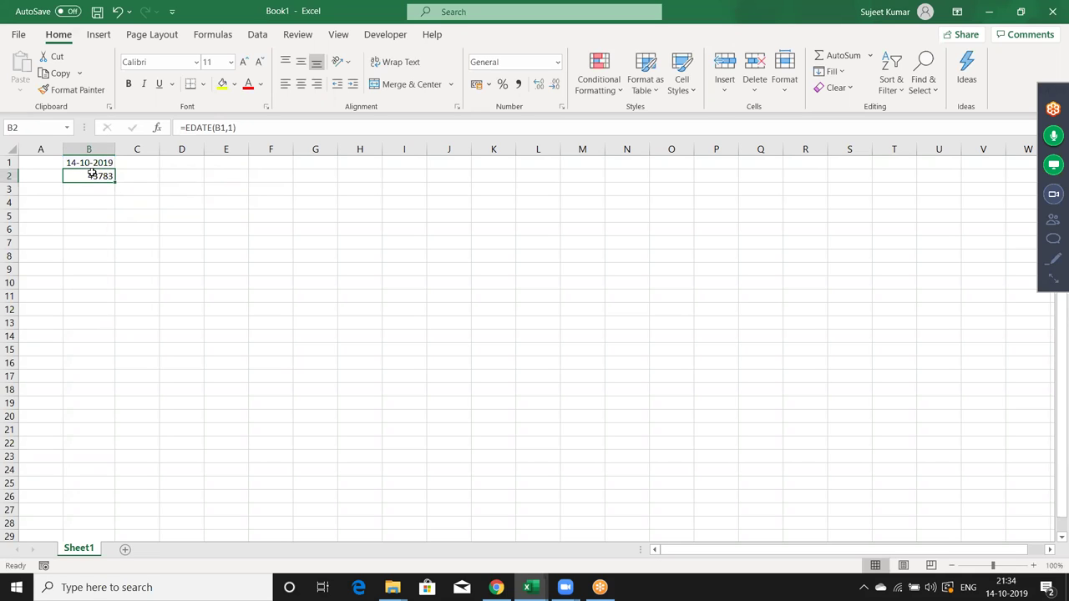
key("ctrl+shift+3")
left_click(92, 160)
key("ctrl+shift+3")
left_click(106, 176)
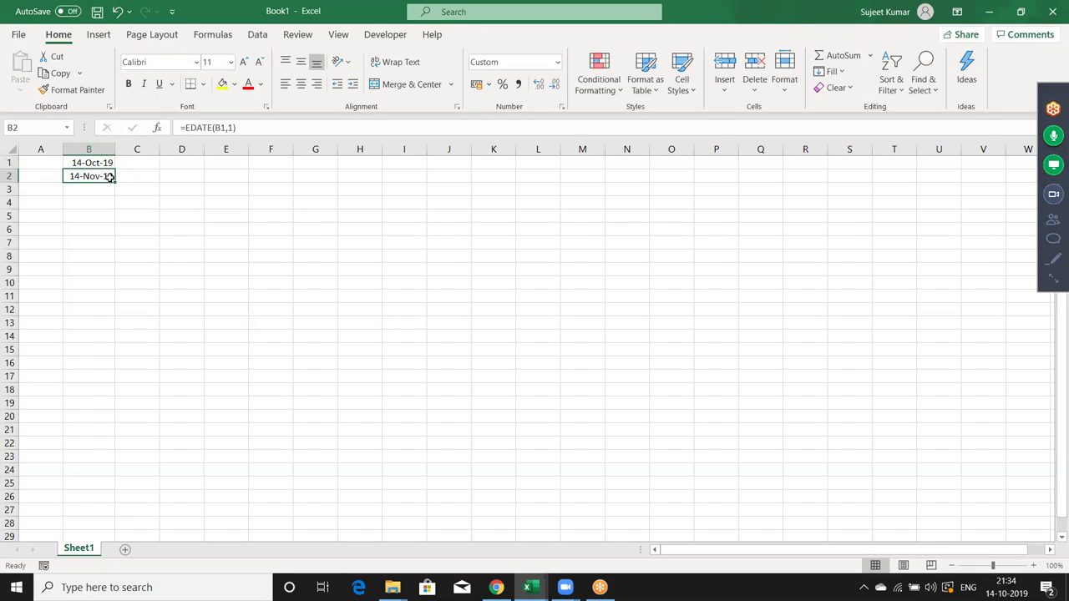
left_click_drag(115, 182, 108, 309)
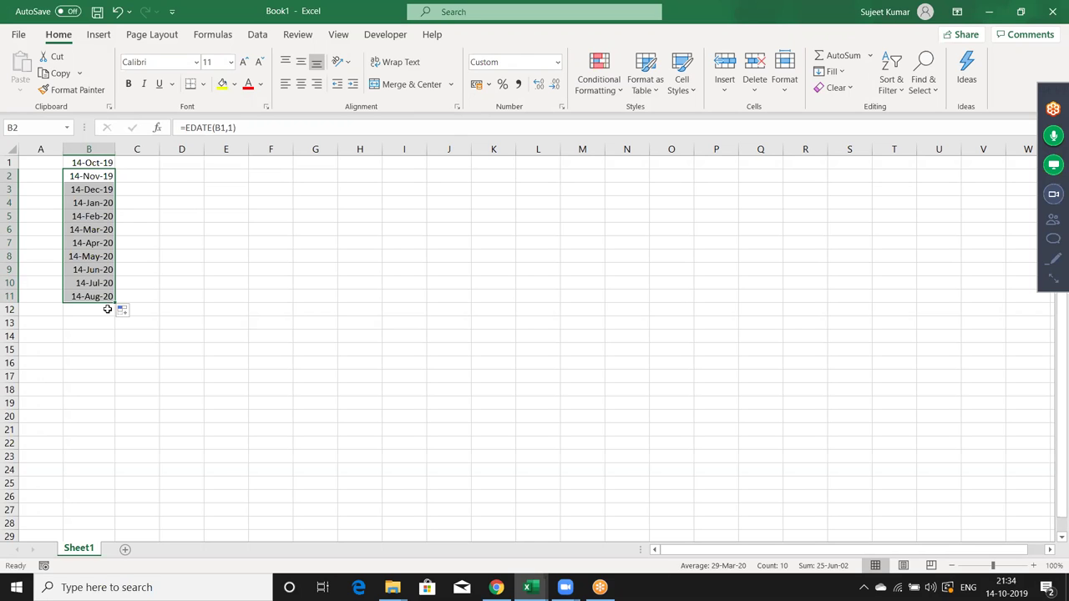
key("super+d")
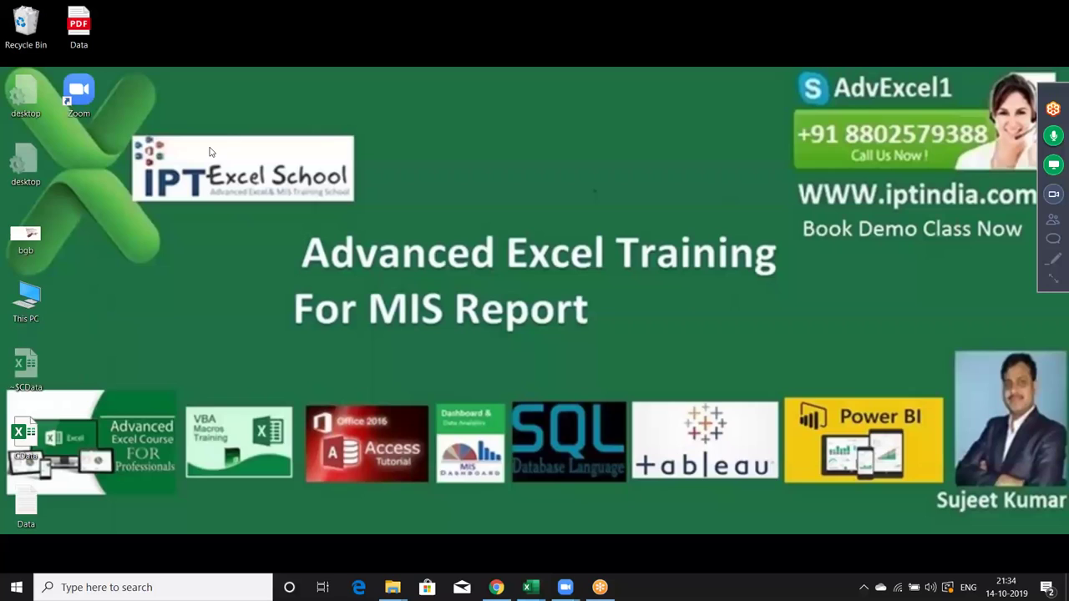